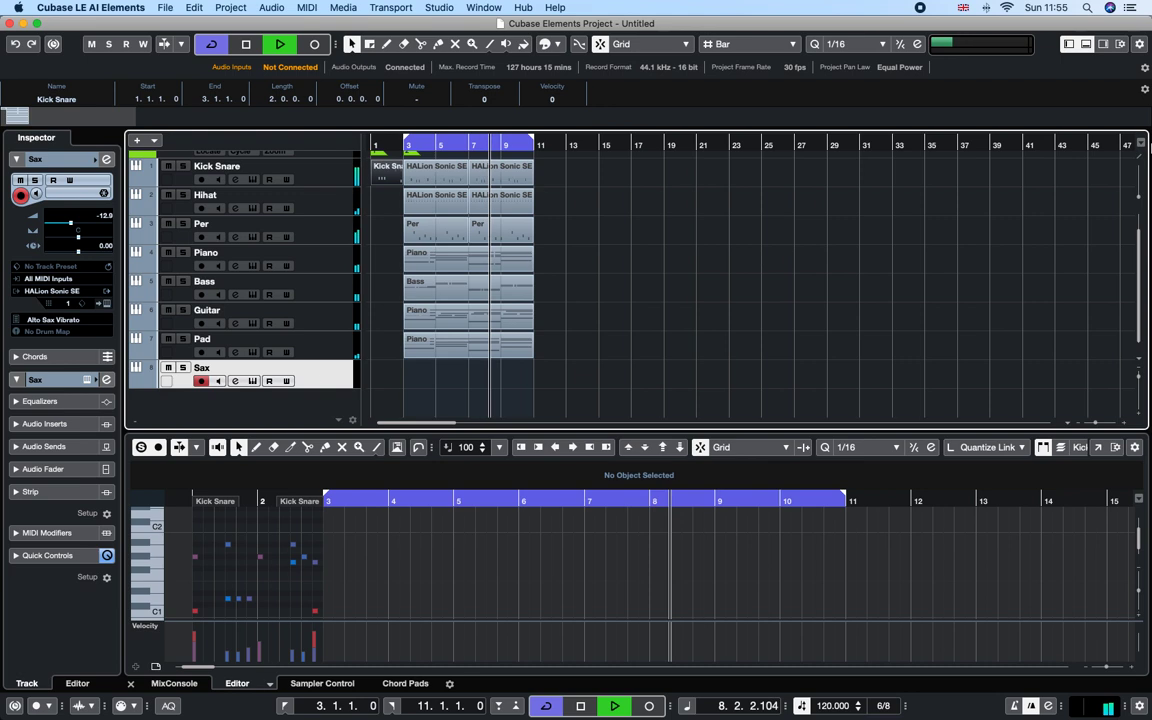
Step: Stop playback, solo the Kick Snare track and move the cycle range to bars 1 to 3
scroll(853, 204, up, 2)
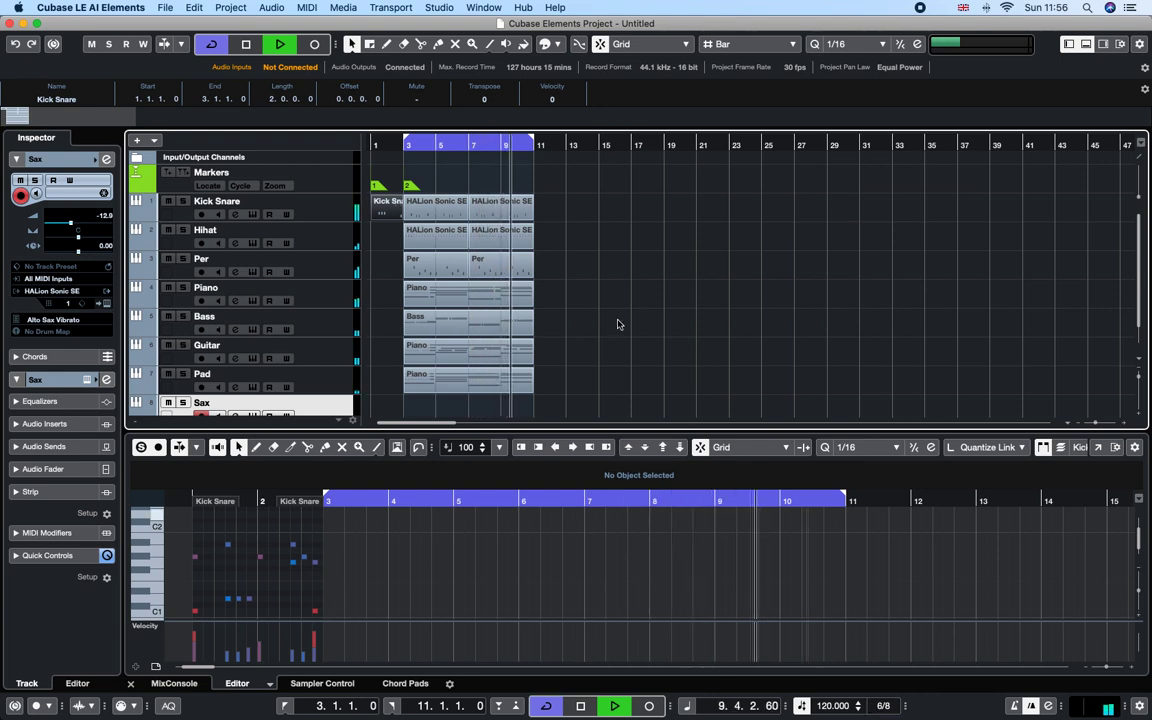
key(space)
click(184, 202)
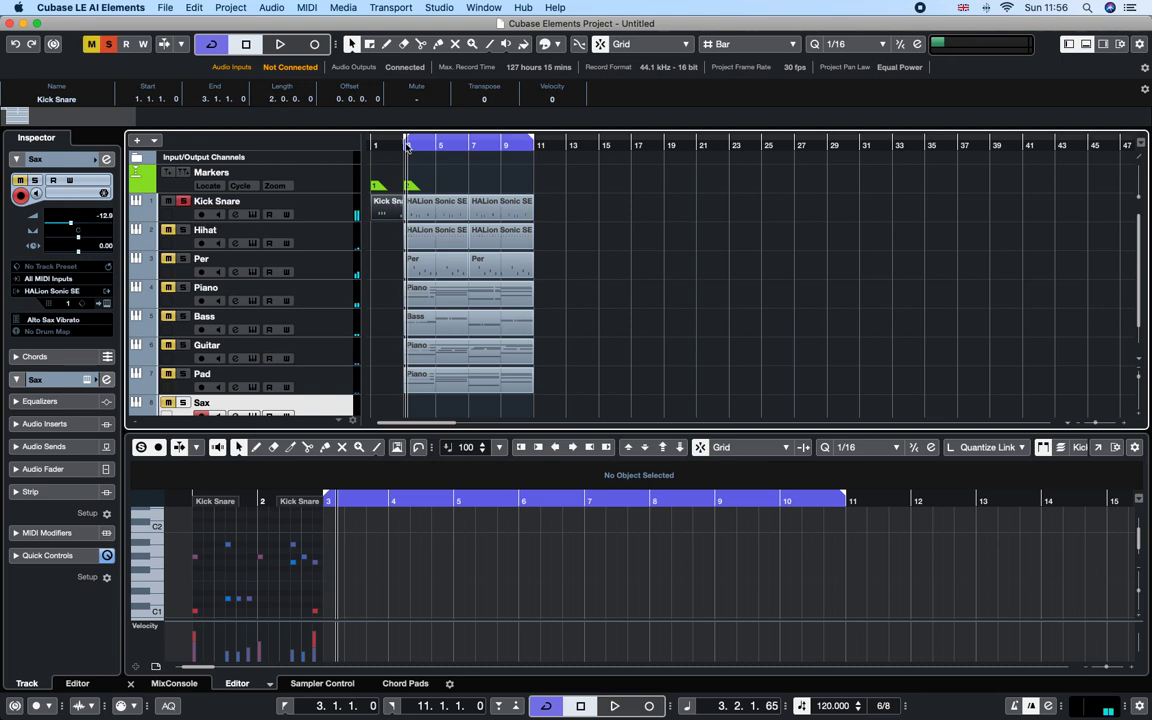
drag(530, 141, 404, 142)
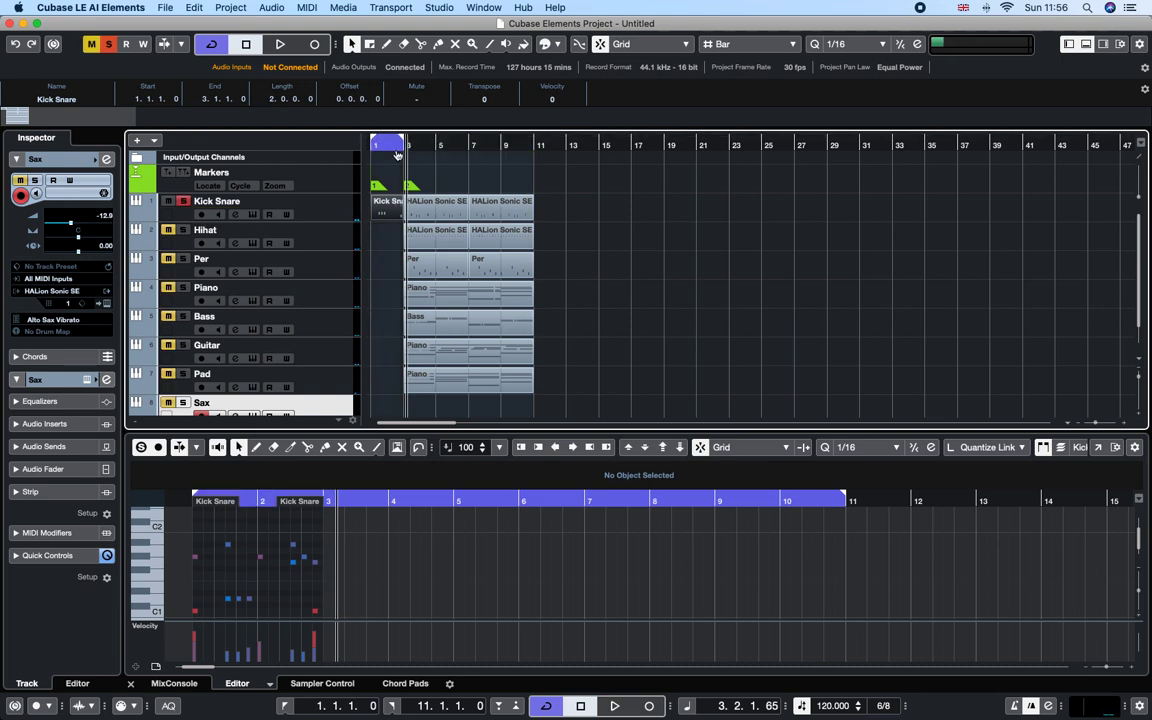
Step: View the drum kit loaded in the Kick Snare track's HALion Sonic SE instrument and play the looped intro
click(322, 208)
click(252, 215)
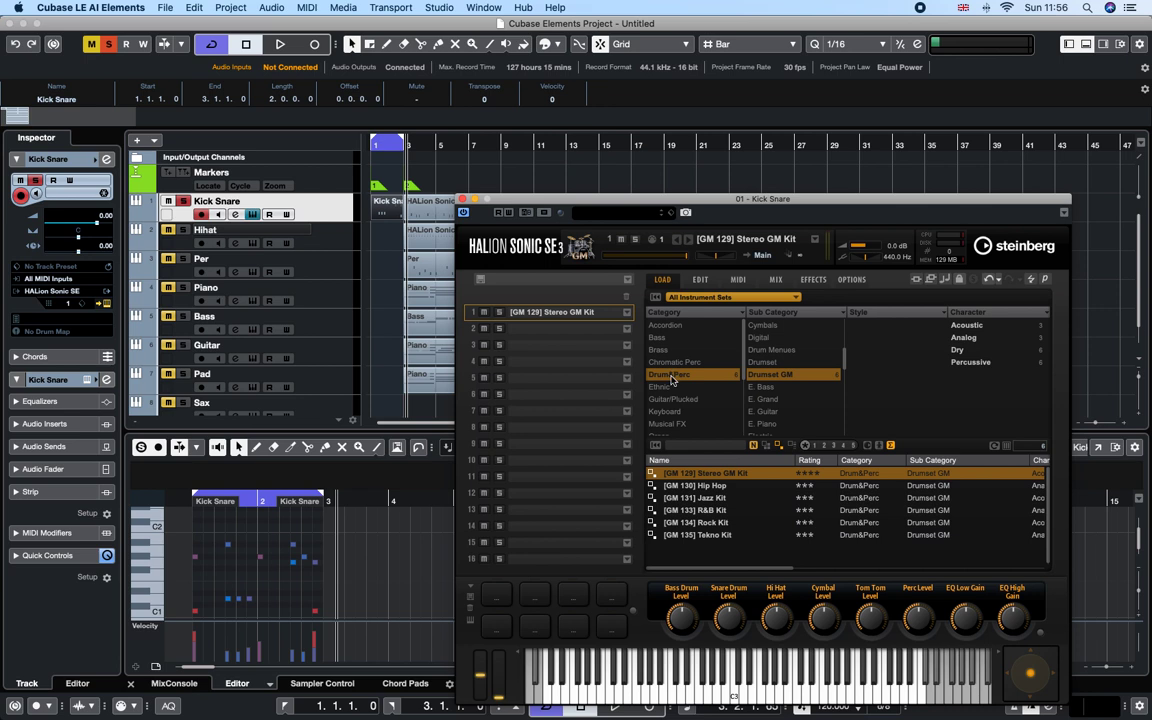
click(462, 200)
key(space)
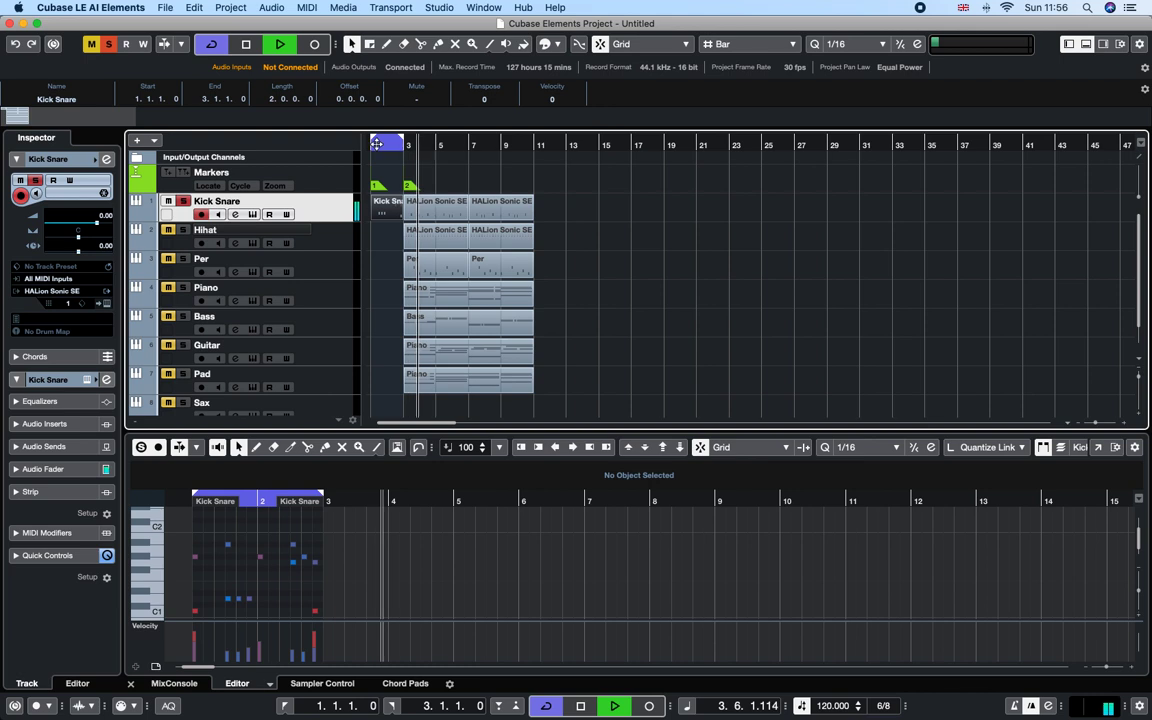
Step: Open the intro Kick Snare part in a separate Key Editor window and examine its notes
click(1071, 424)
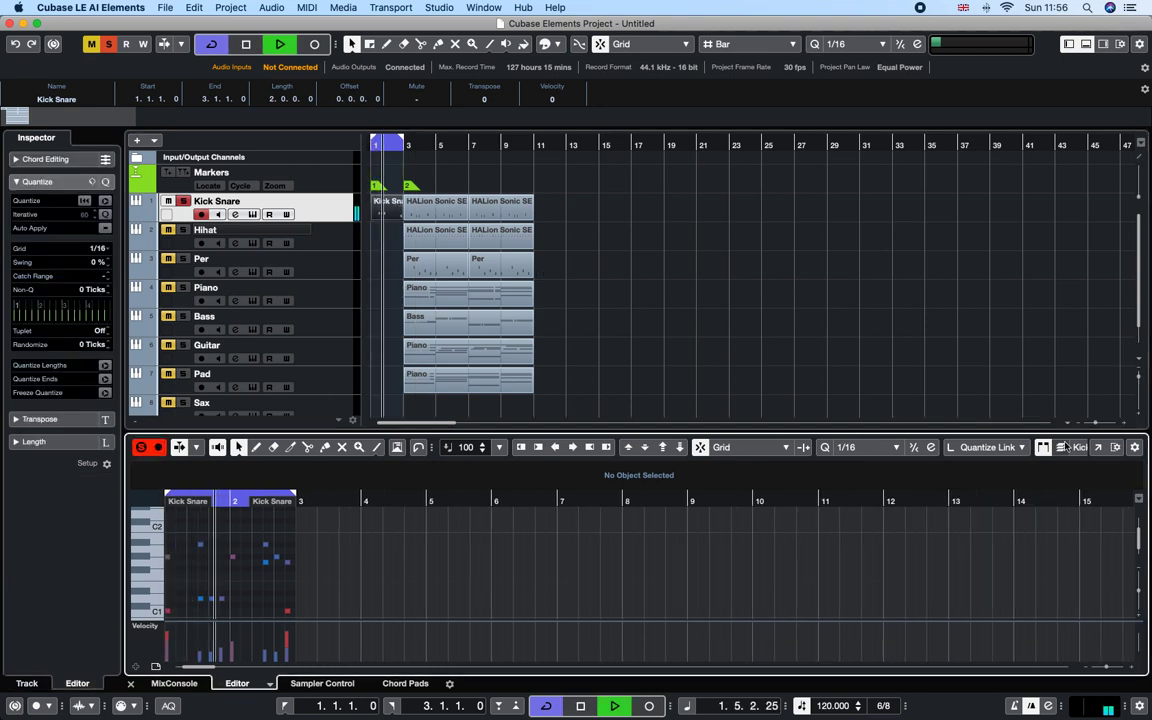
click(1098, 447)
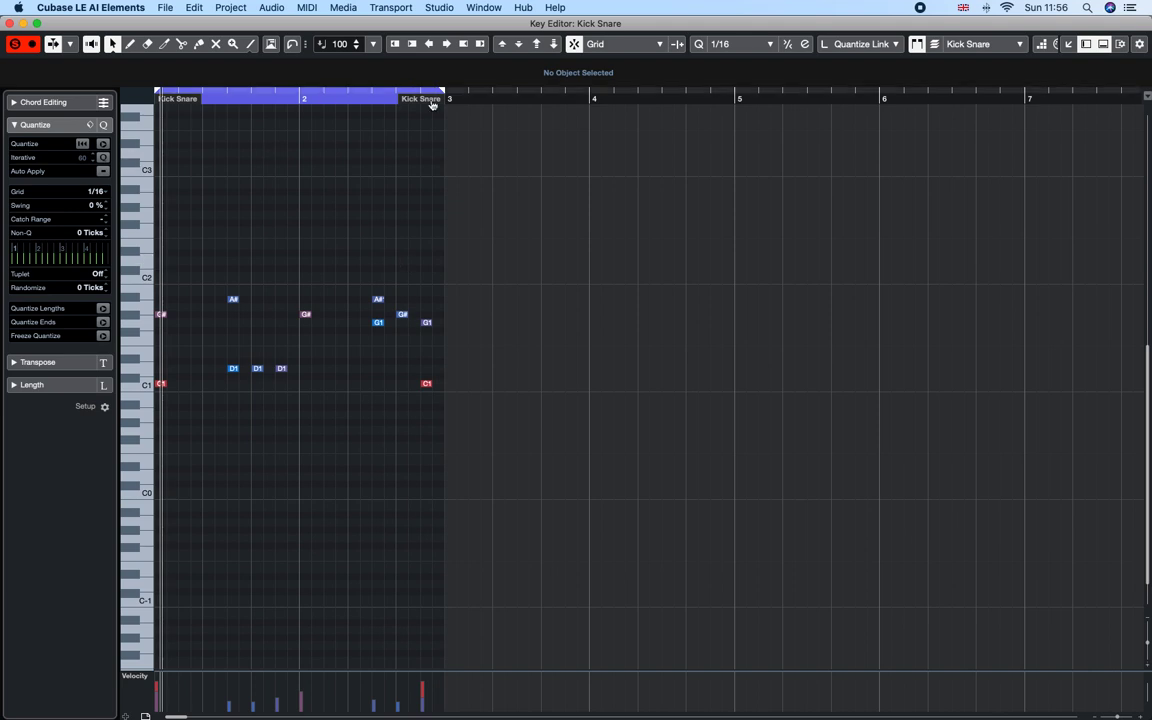
click(479, 97)
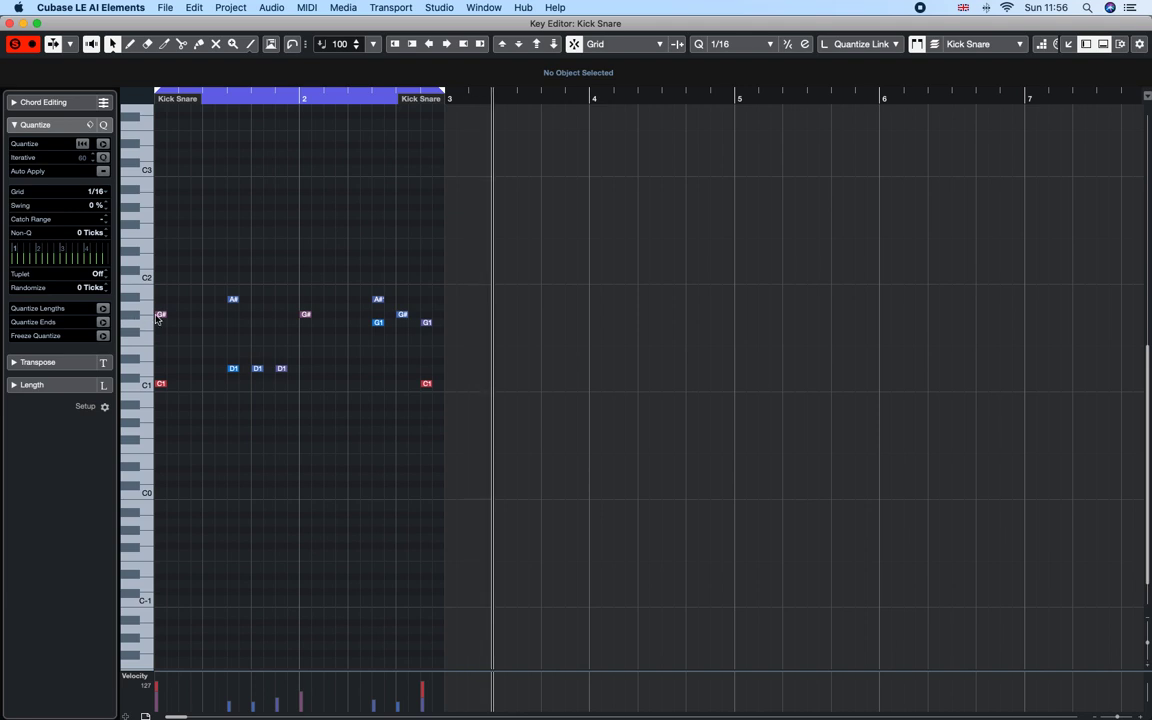
click(303, 101)
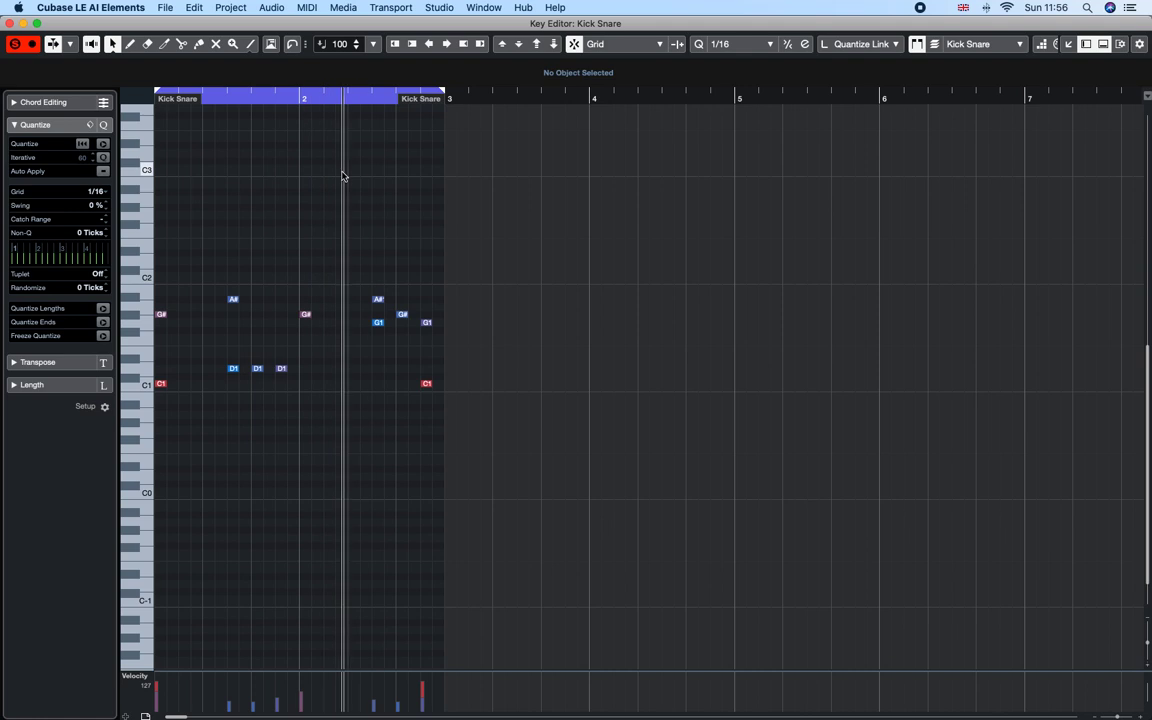
Step: Lower the G#1 note at 2.5.1 in the intro Kick Snare part to G1
click(402, 316)
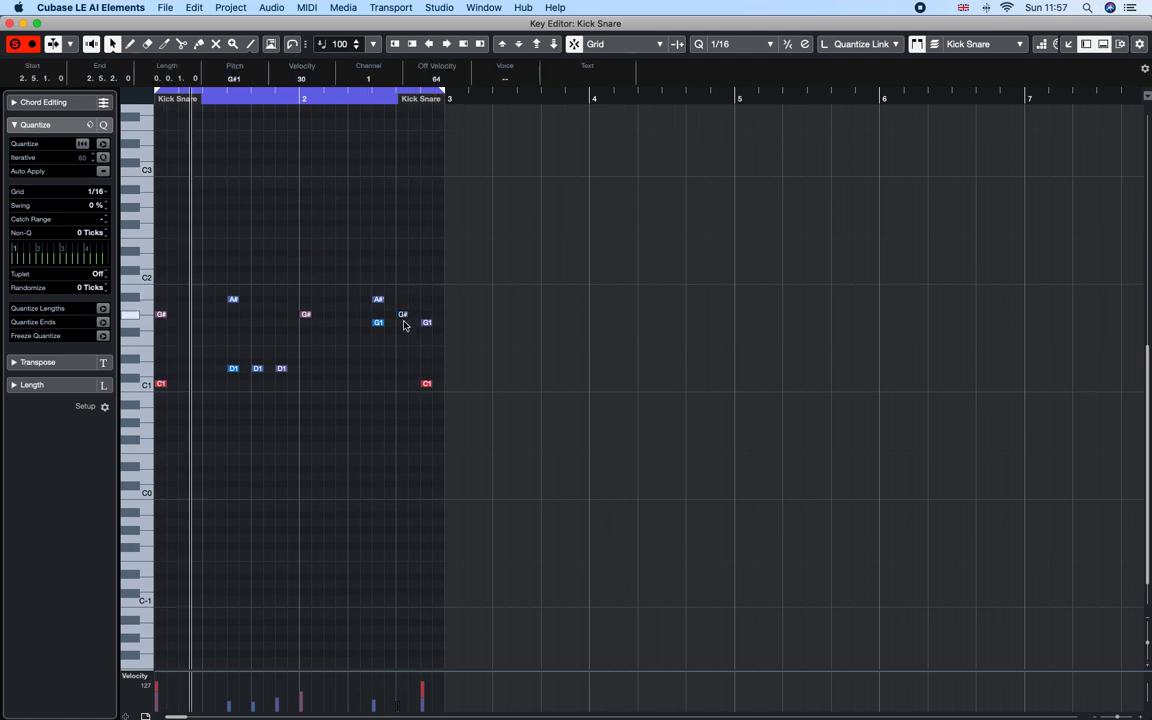
key(Down)
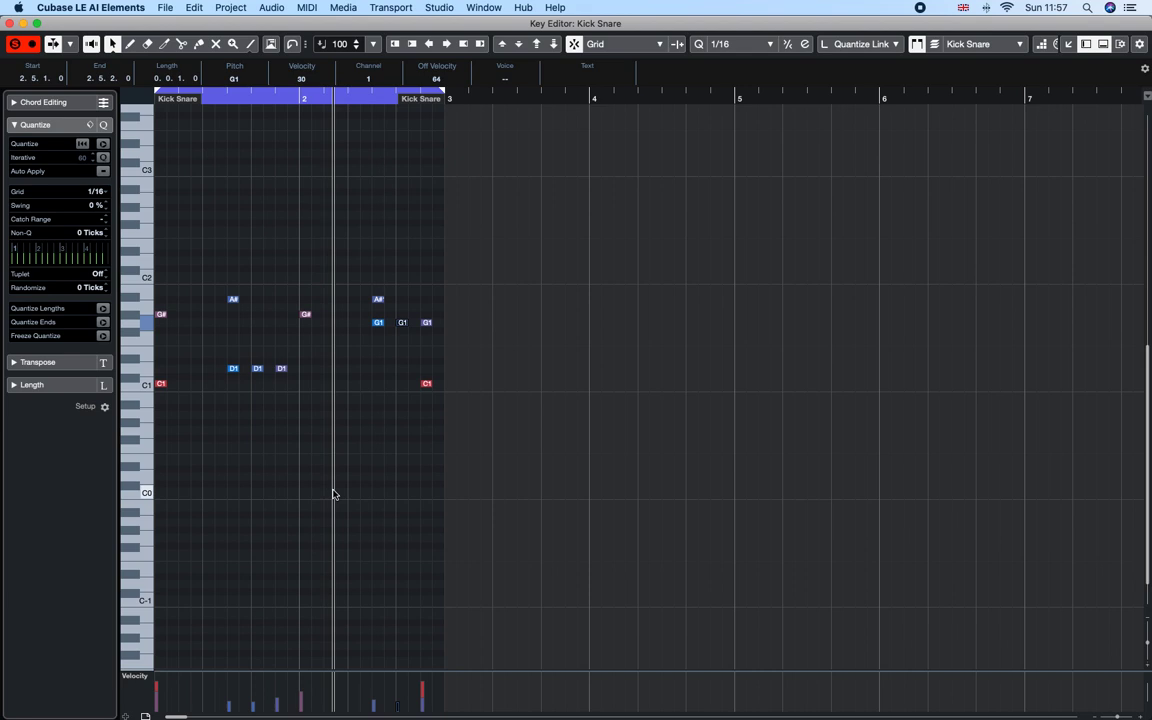
click(357, 279)
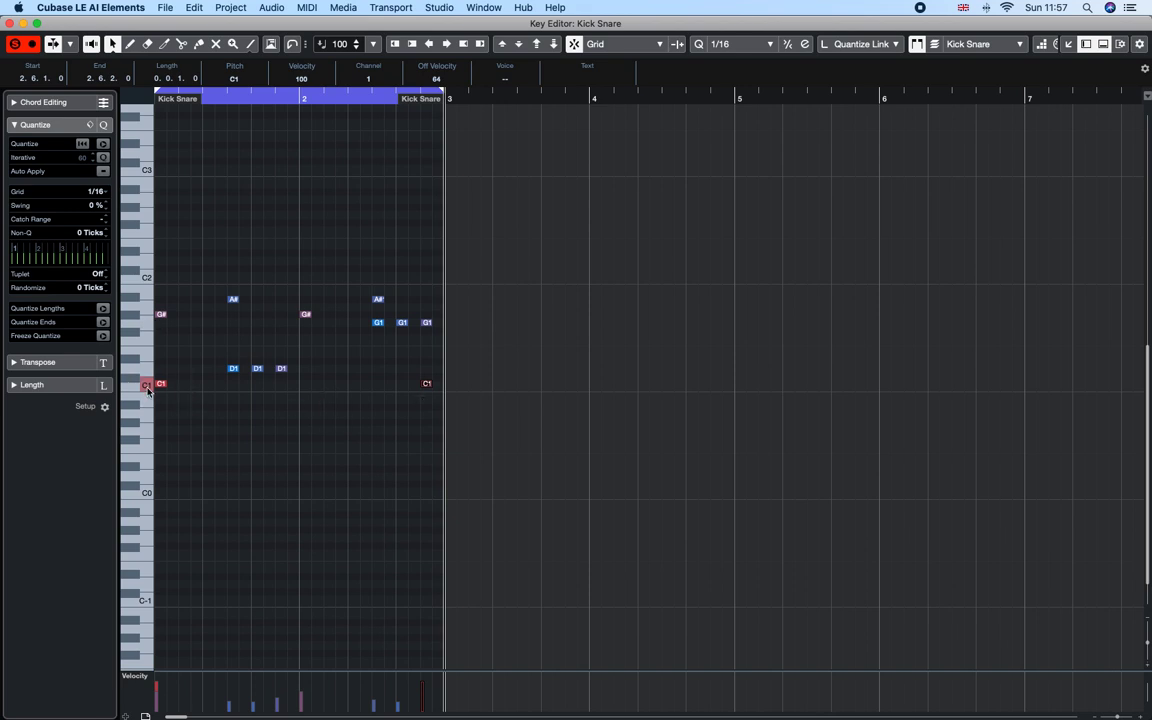
Step: Examine the velocities of the three D1 notes and the three G1 notes, and close the Key Editor window
drag(203, 350, 304, 378)
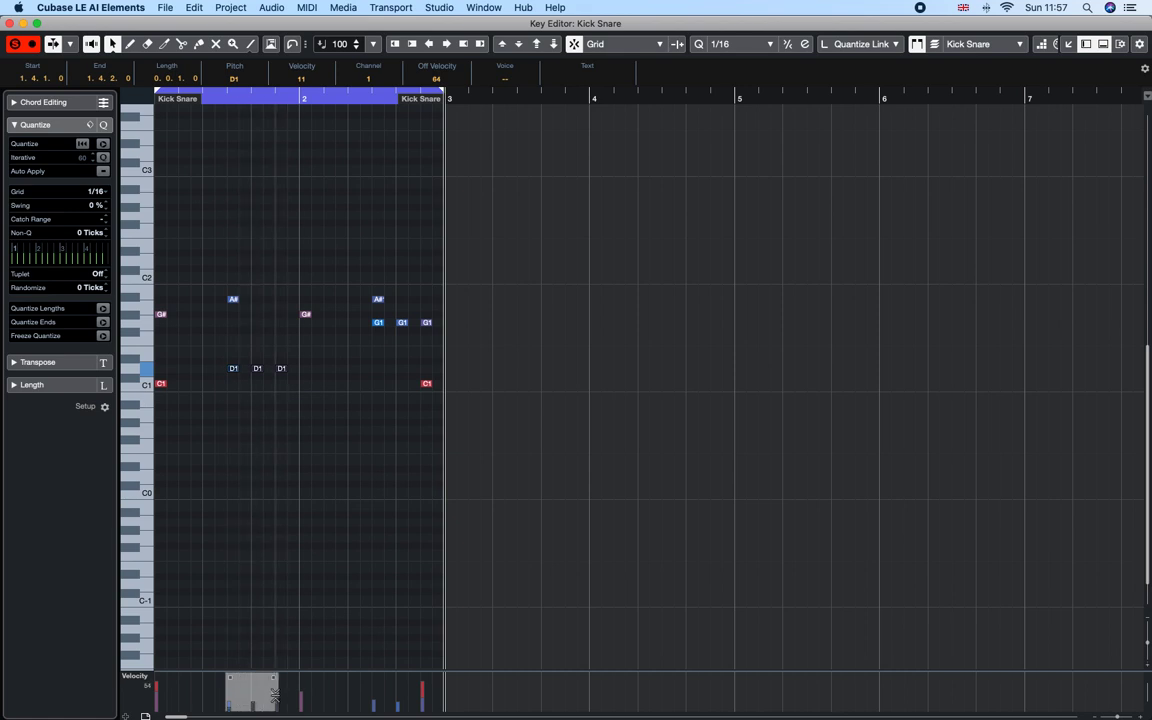
drag(458, 316, 368, 334)
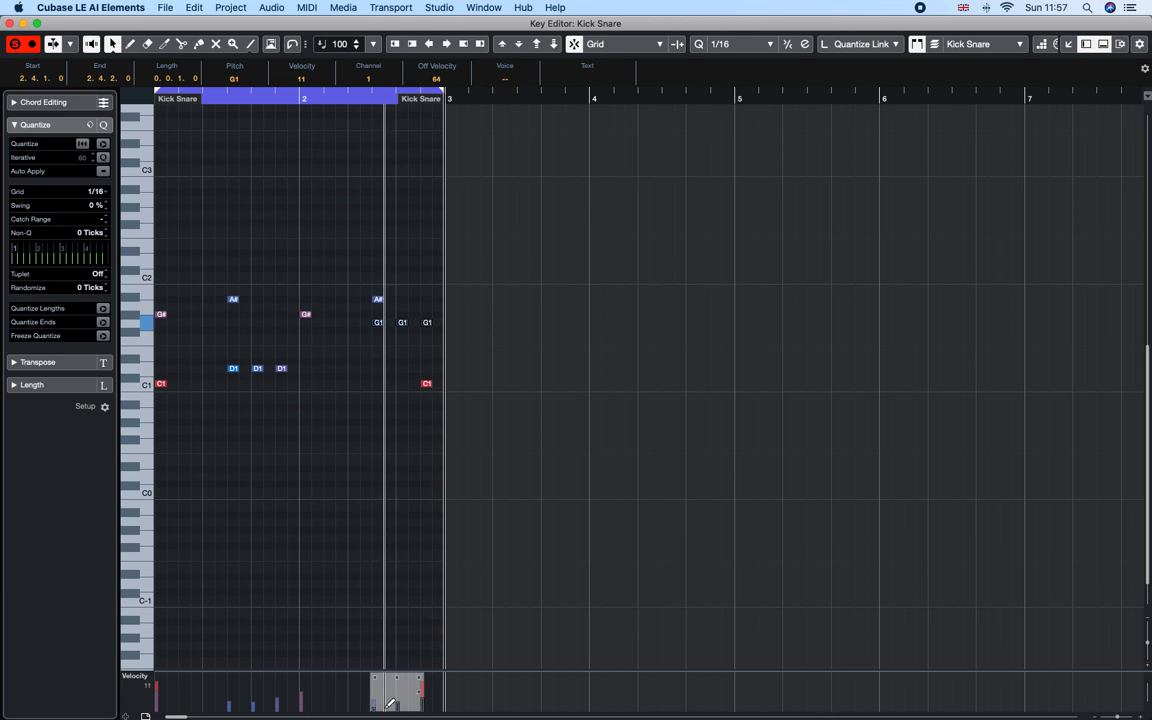
click(357, 440)
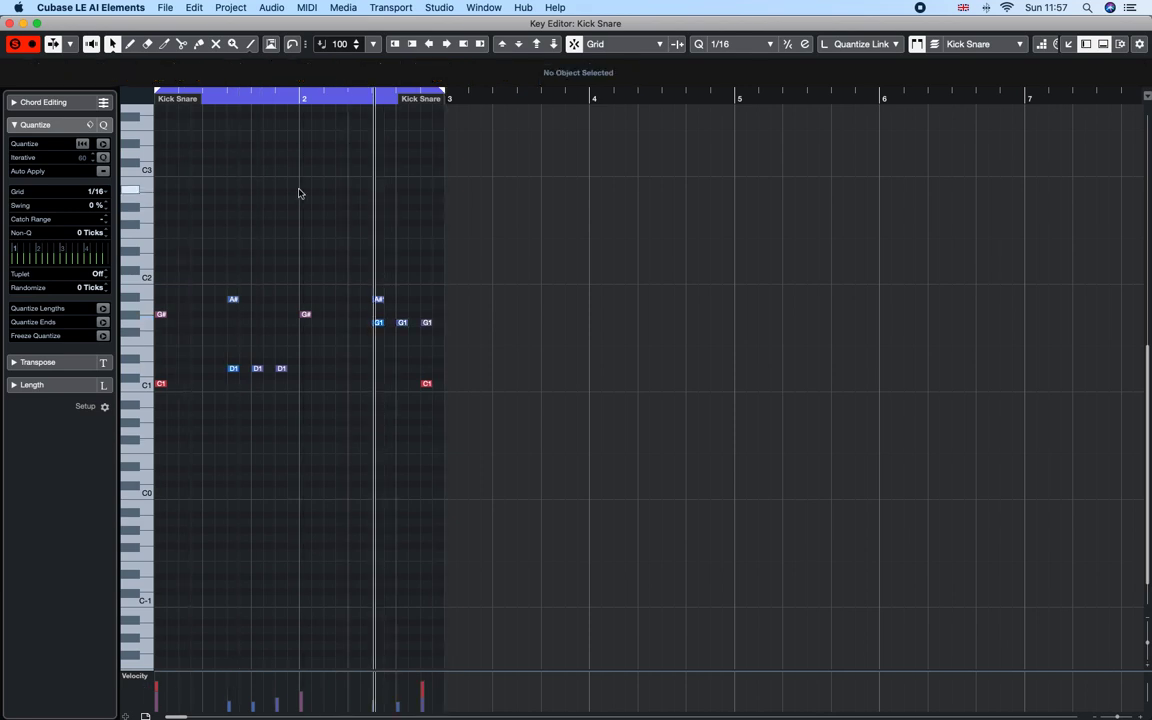
click(10, 24)
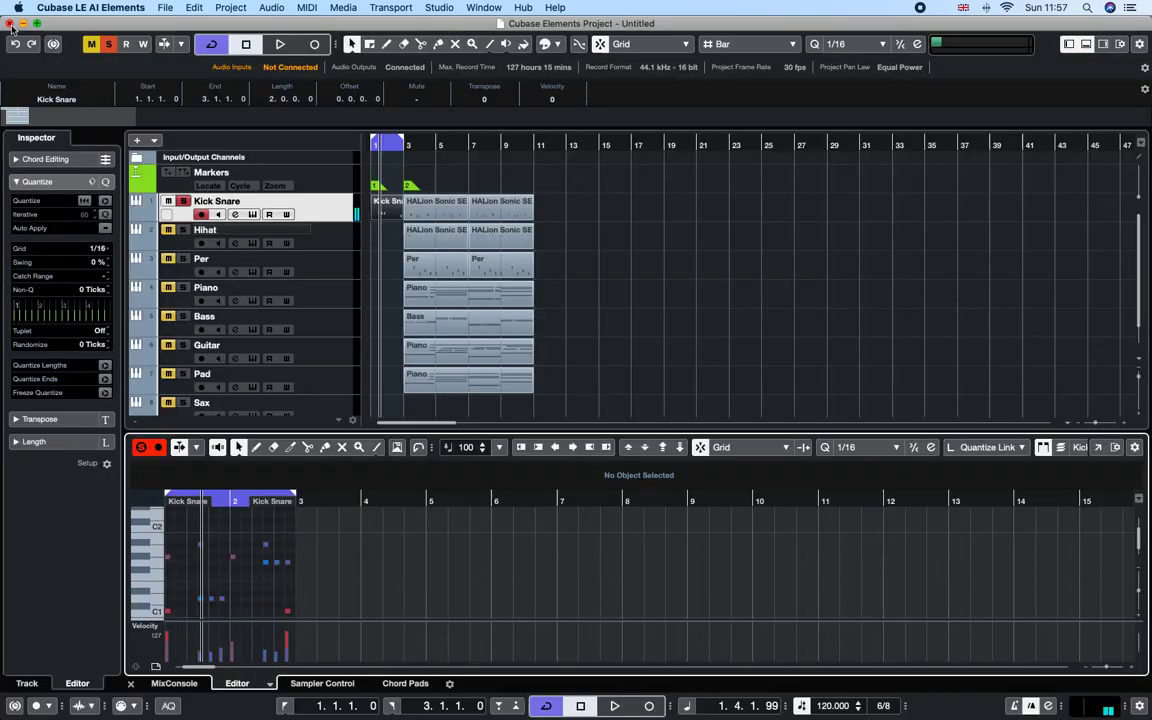
Step: Set the cycle range to bars 3 to 7 and play the Kick Snare part starting at bar 3
drag(403, 145, 527, 148)
drag(377, 144, 407, 146)
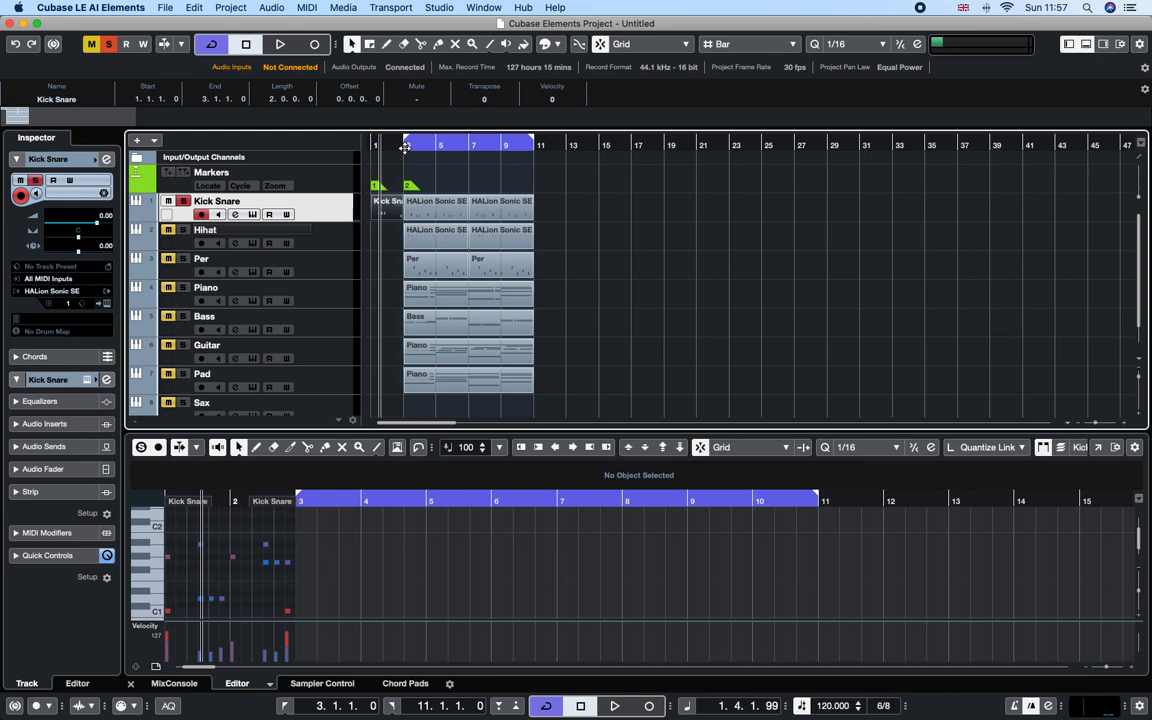
click(432, 208)
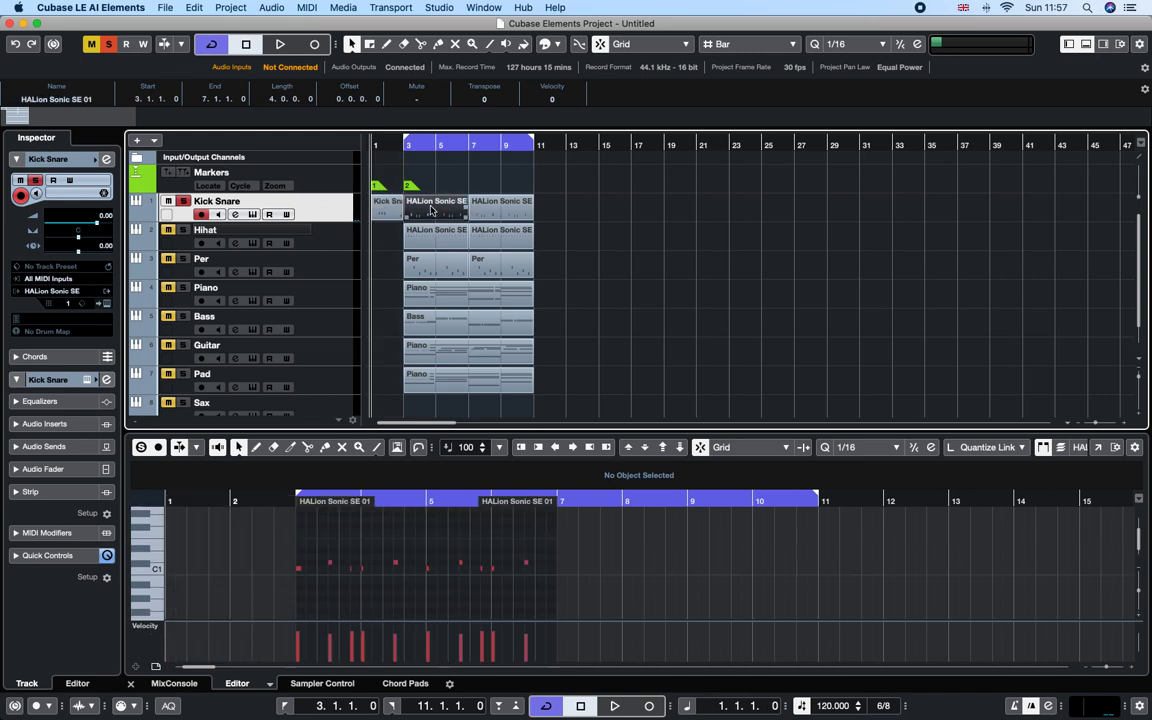
drag(527, 142, 511, 153)
key(space)
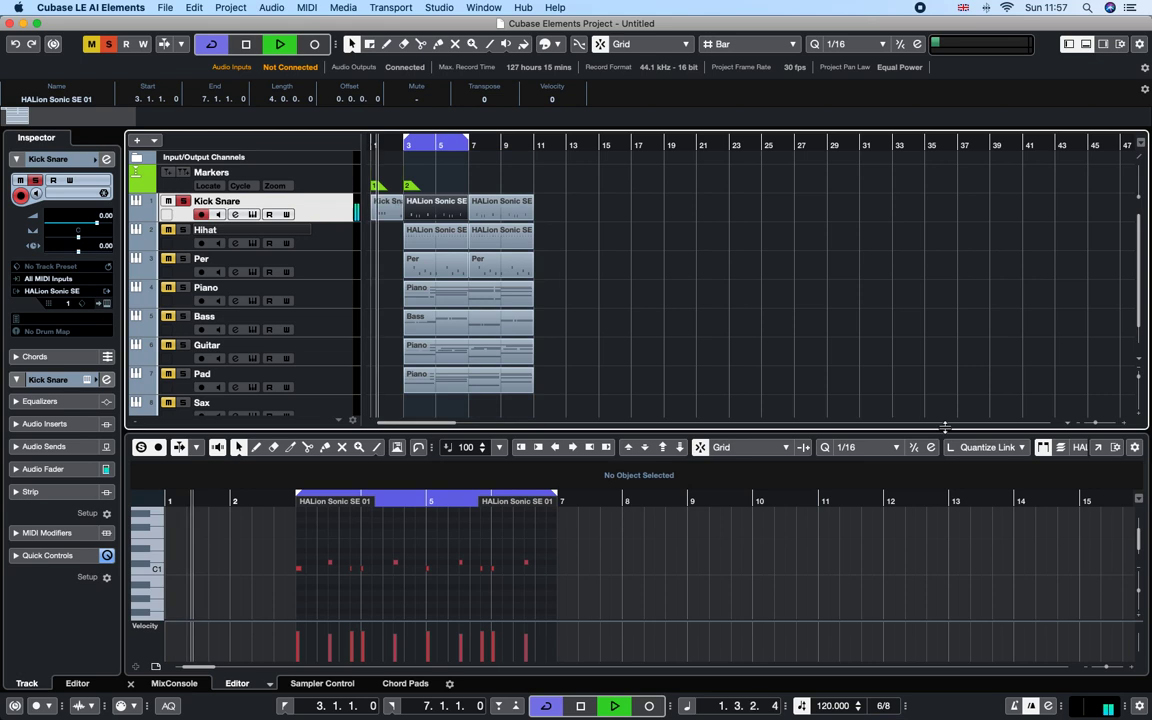
Step: Examine the notes of the Kick Snare part at bar 3 in a separate Key Editor window
click(1090, 446)
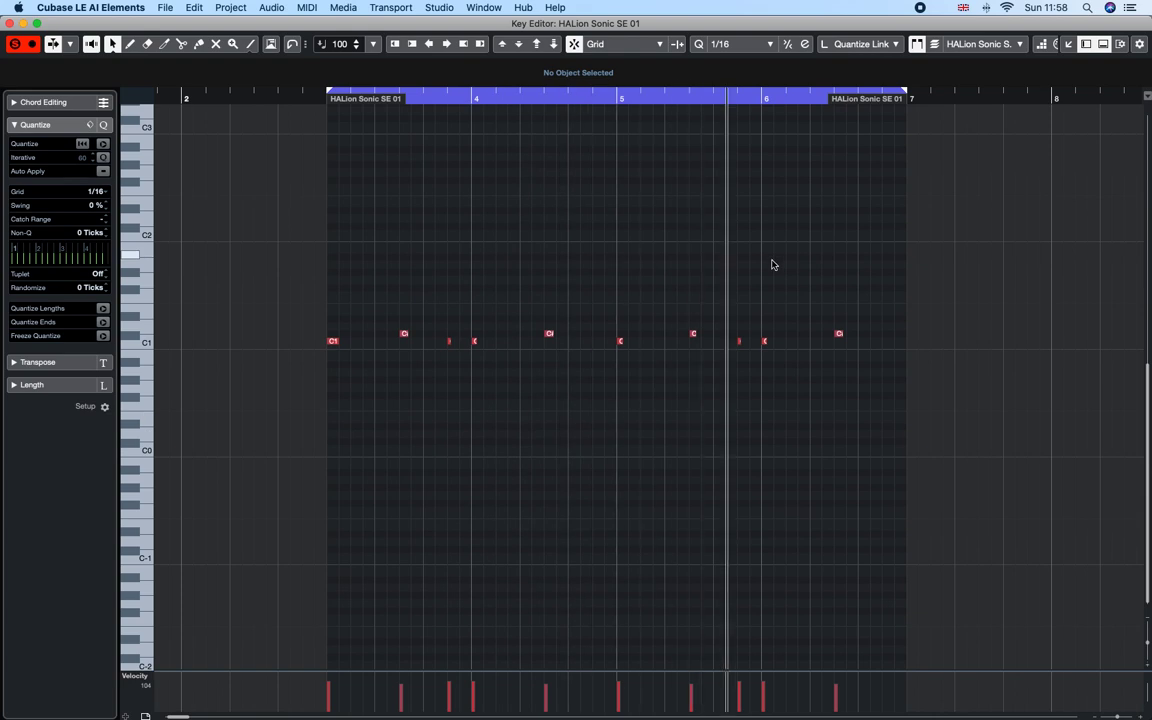
click(944, 99)
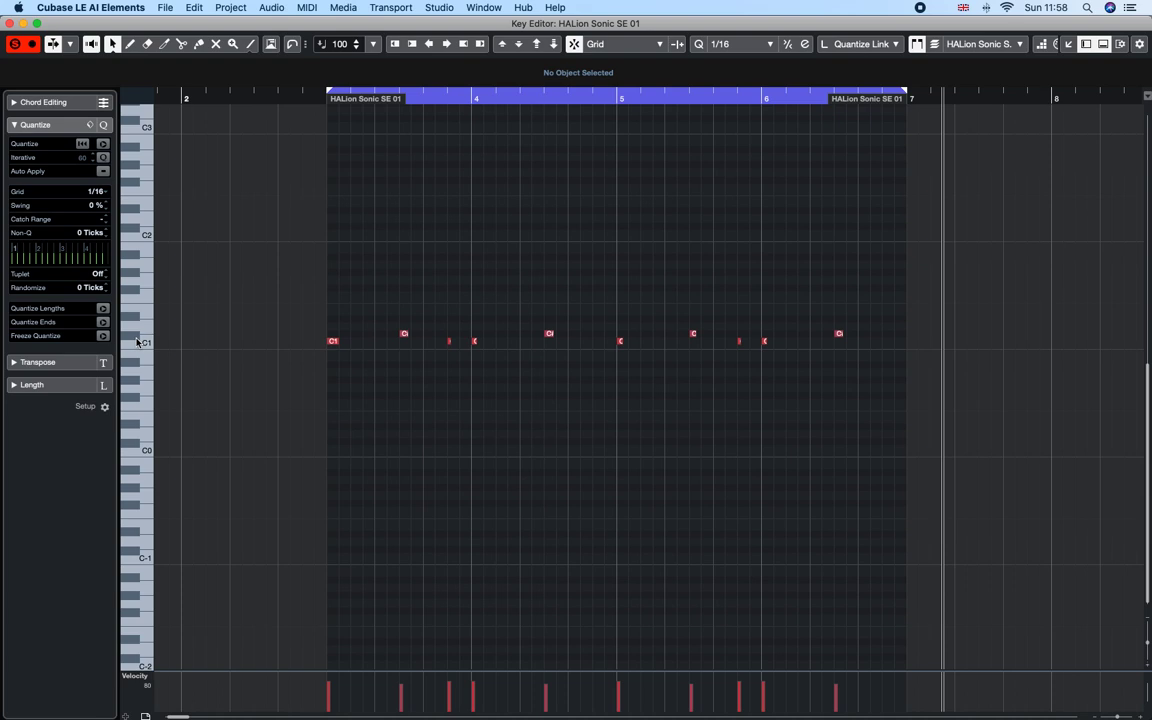
click(9, 23)
Step: Solo the Hihat track with its bar 3 part selected and play it from bar 3
shift+click(443, 232)
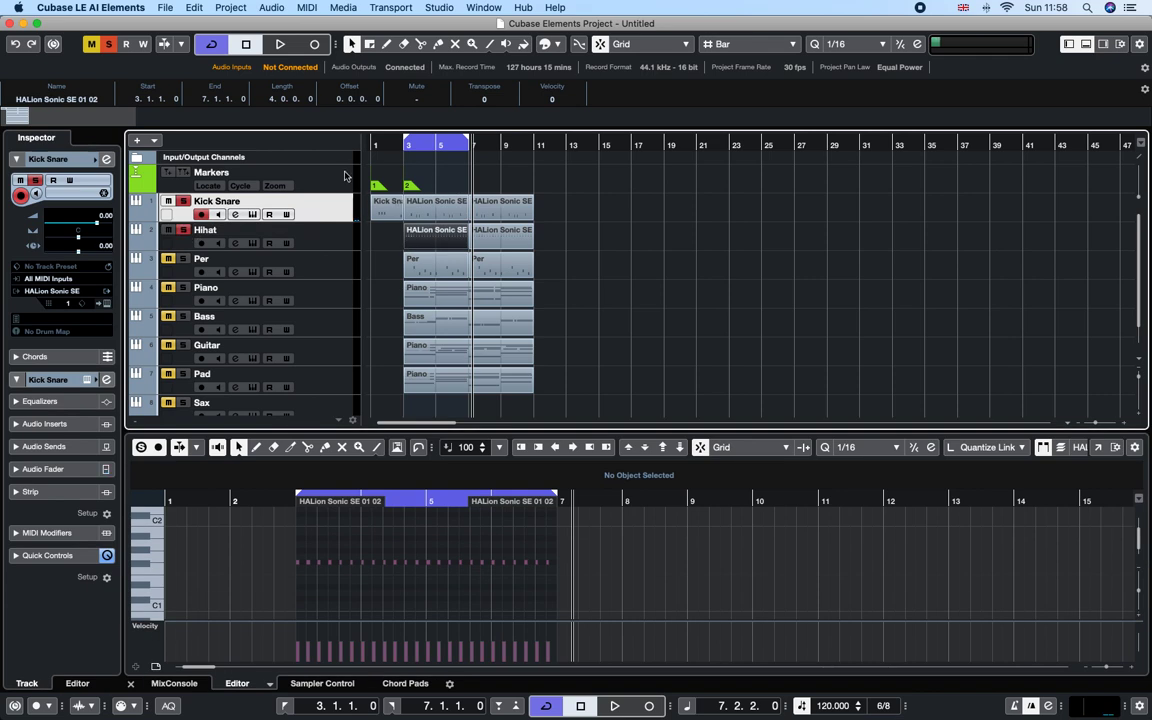
click(405, 147)
key(space)
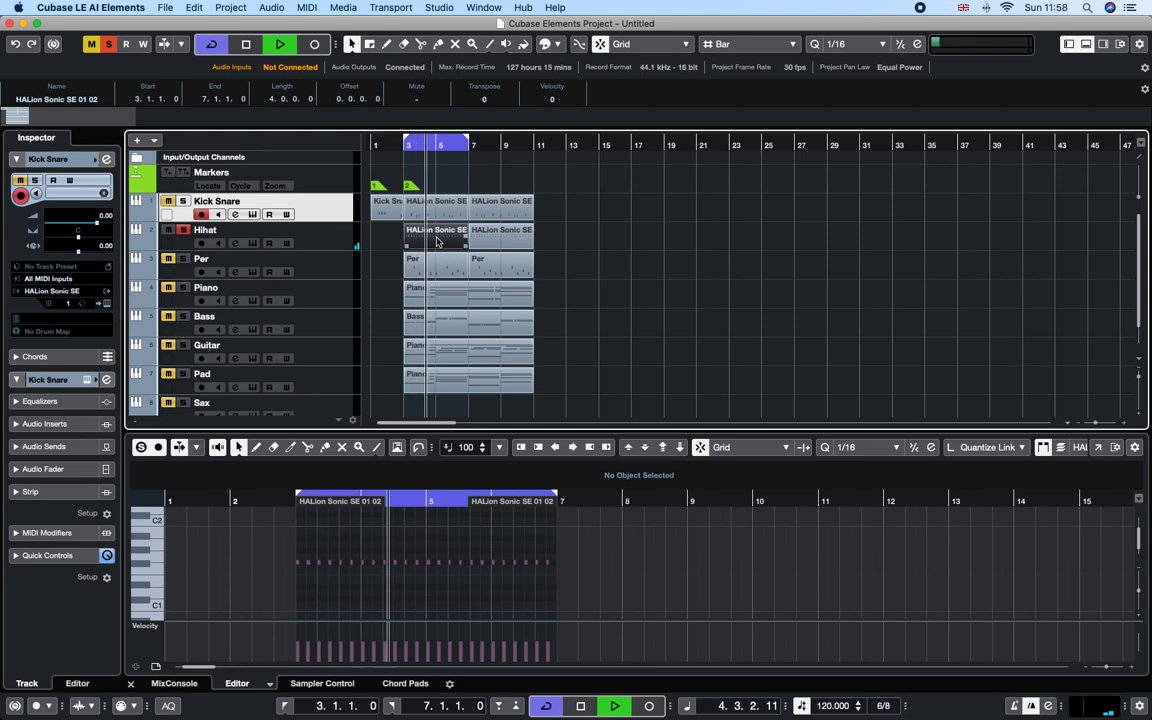
Step: Examine the notes of the Hihat part at bar 3 in a separate Key Editor window
click(838, 512)
click(1098, 447)
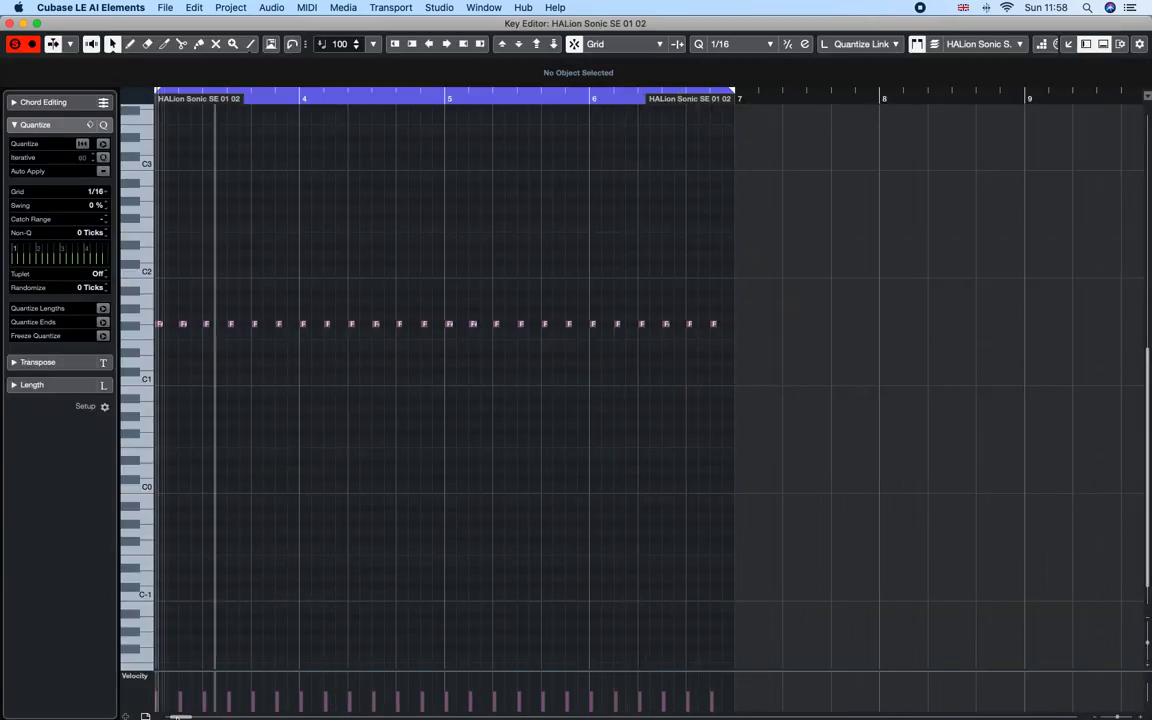
scroll(219, 545, left, 3)
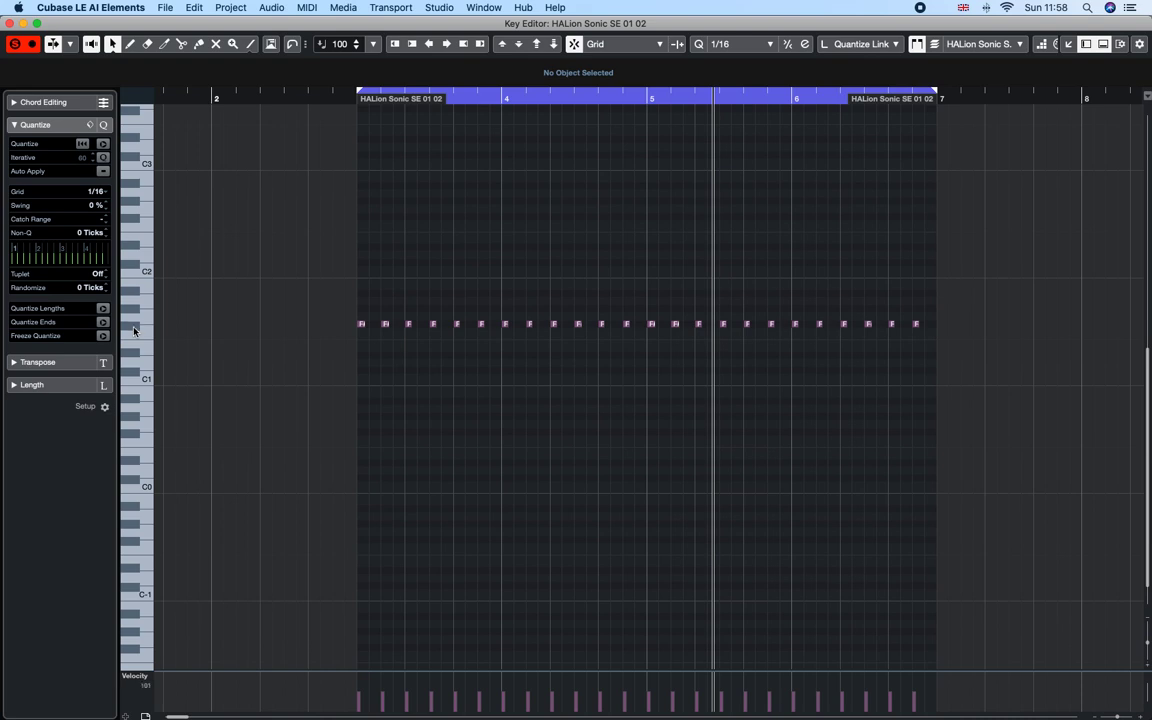
click(11, 23)
Step: Solo the Per track and open its part at bar 3 in a separate Key Editor window
click(240, 262)
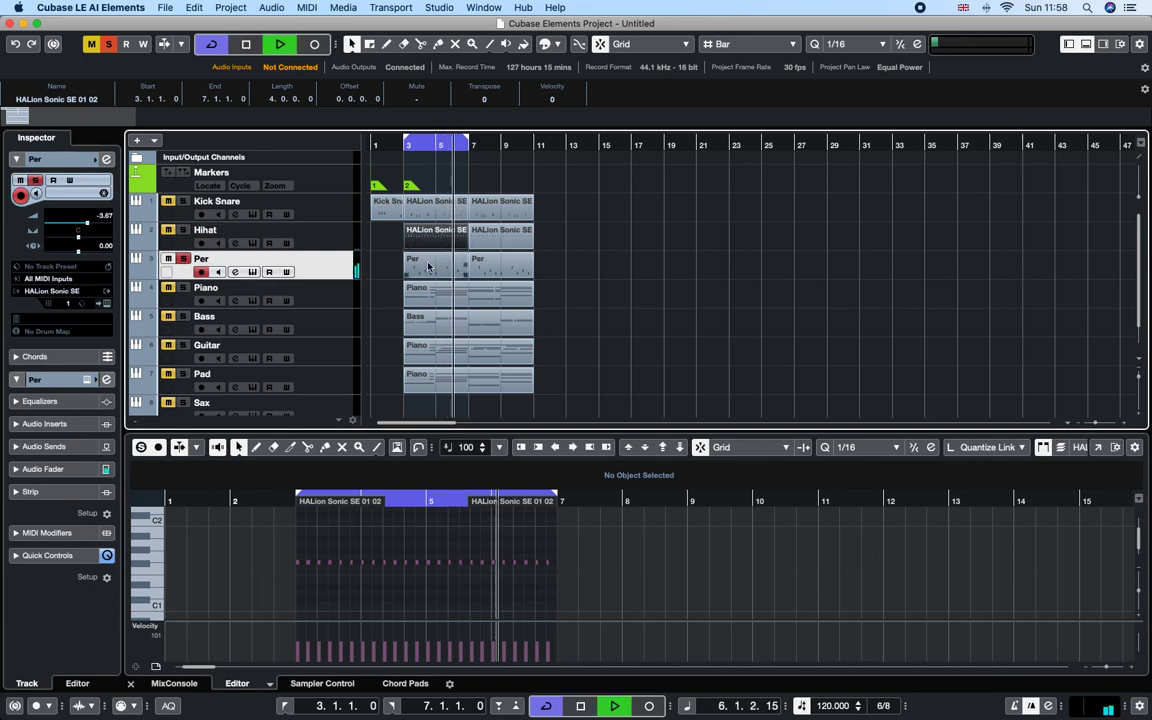
key(super+e)
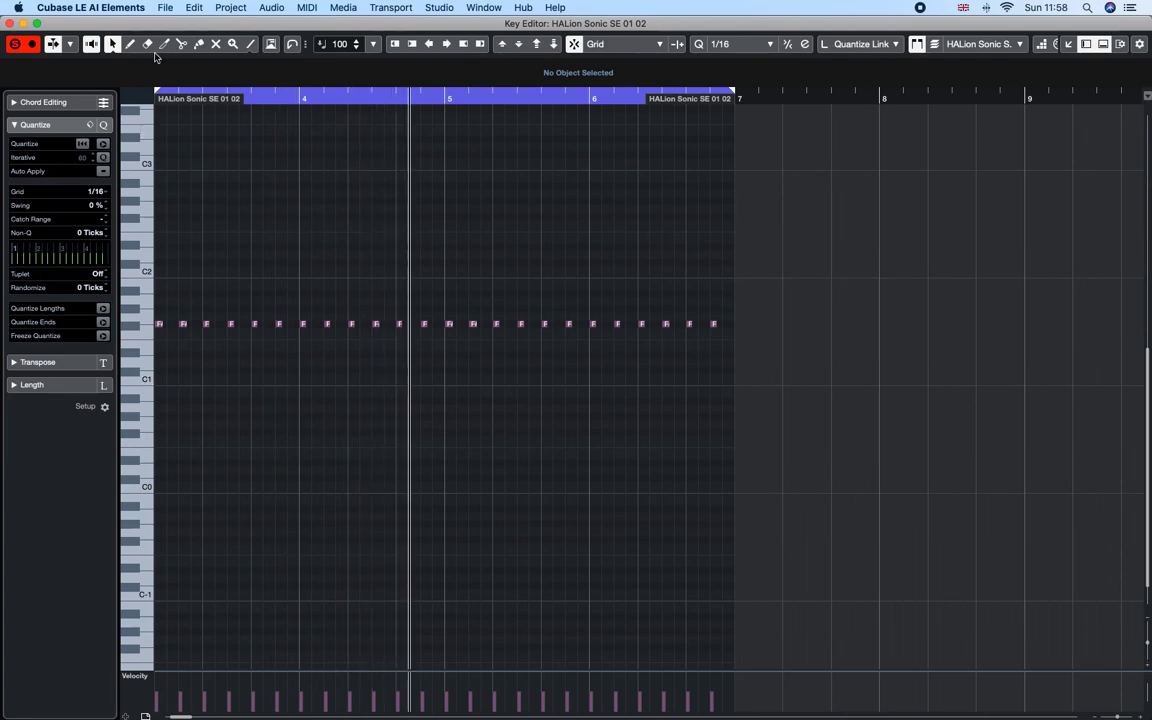
click(11, 22)
click(414, 264)
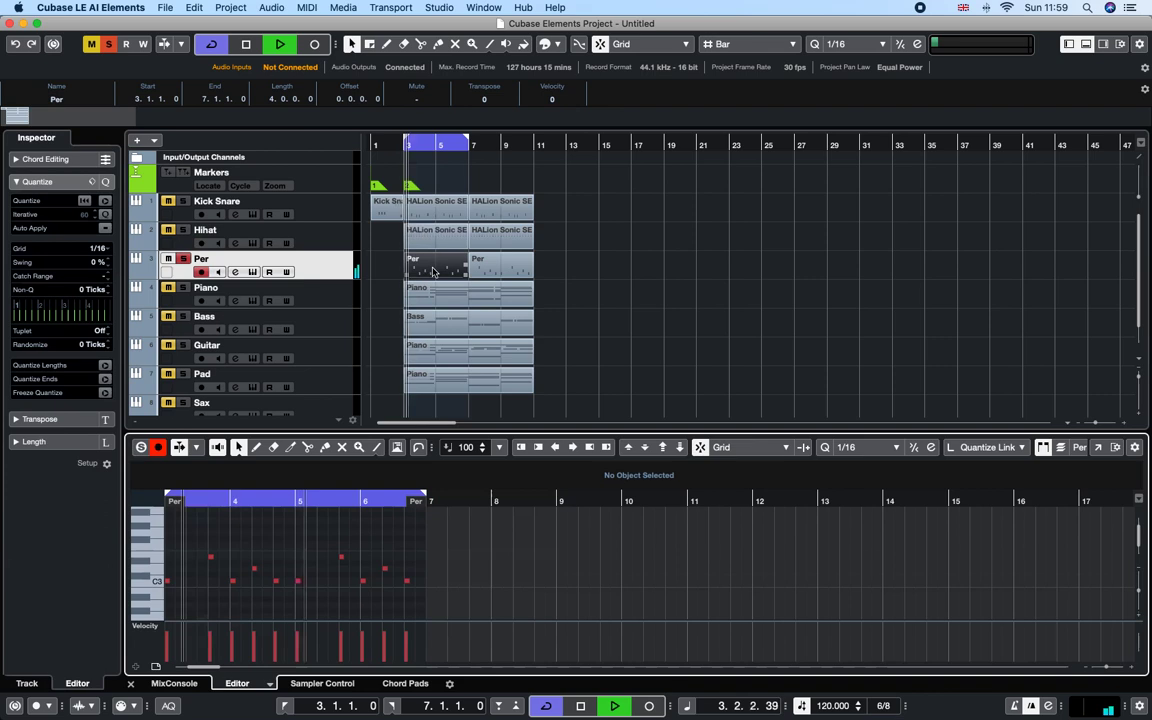
click(1098, 447)
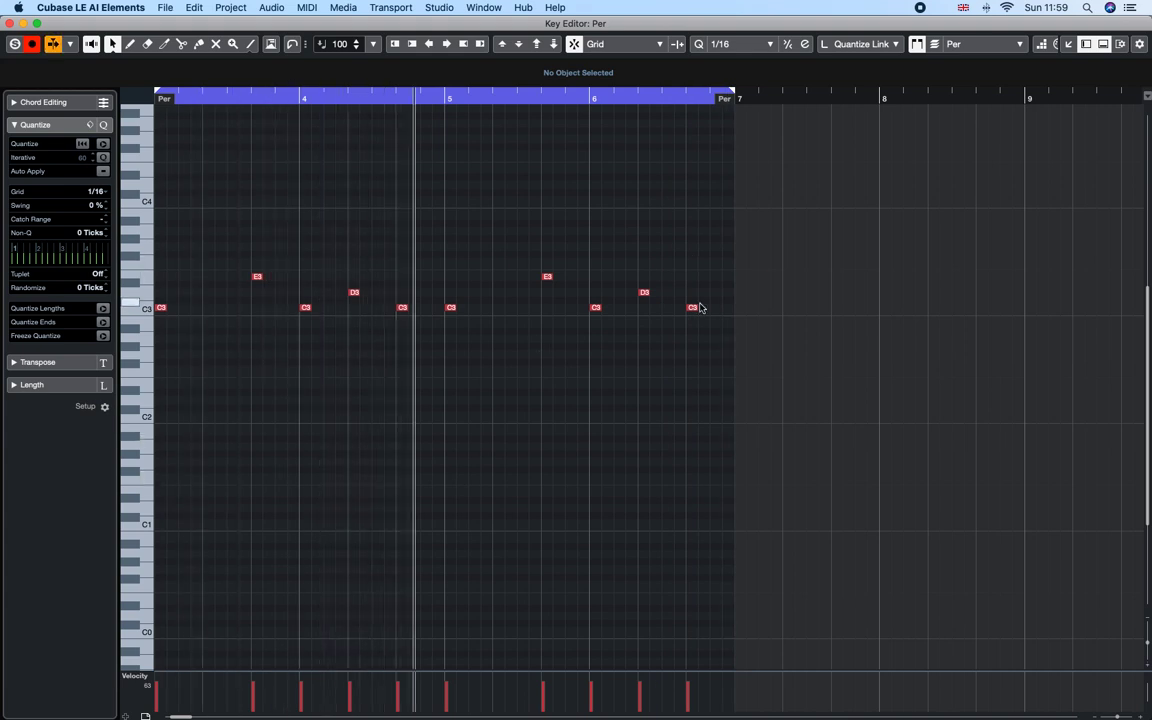
Step: Raise the C3 notes at 4.5.1 and 6.5.1 in the Per part to D#3, keeping the note at 3.5.1 on E3
drag(693, 308, 696, 289)
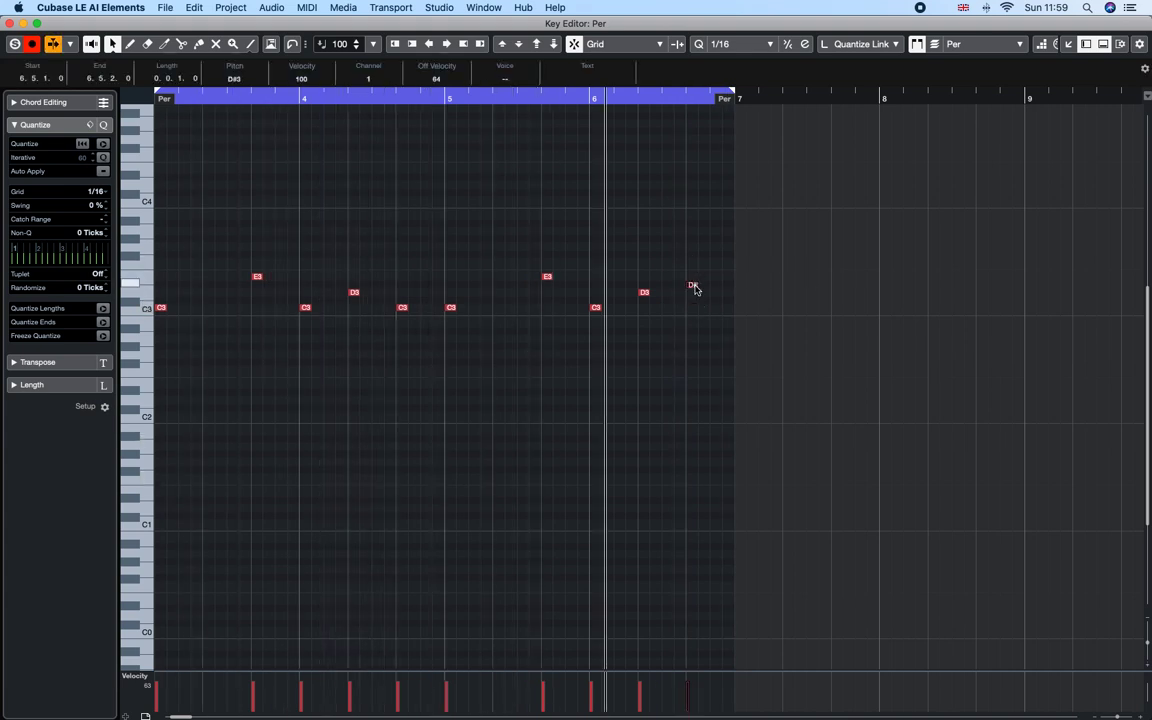
click(258, 278)
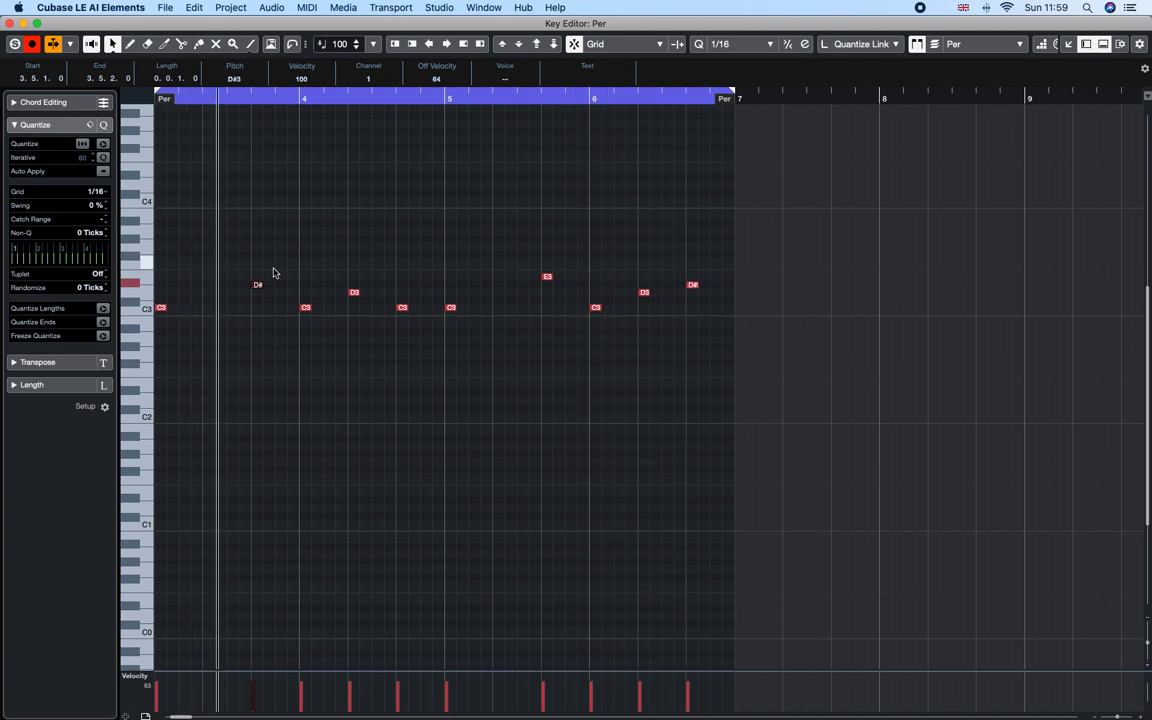
drag(257, 287, 258, 276)
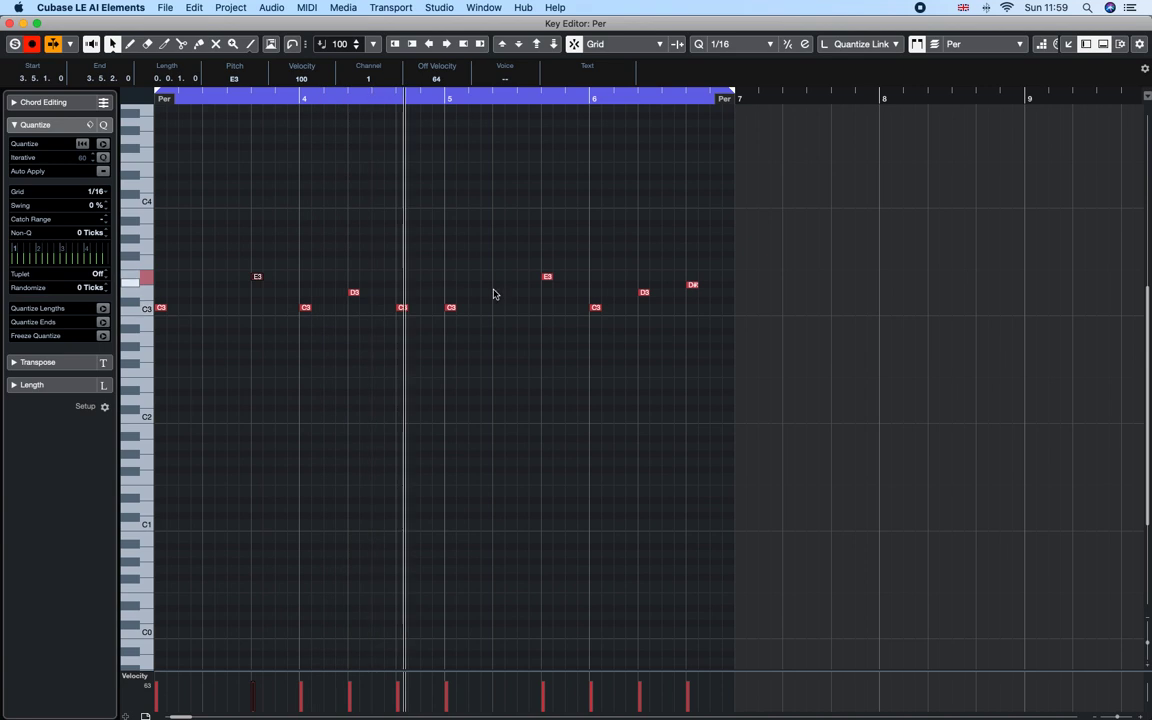
drag(402, 308, 403, 285)
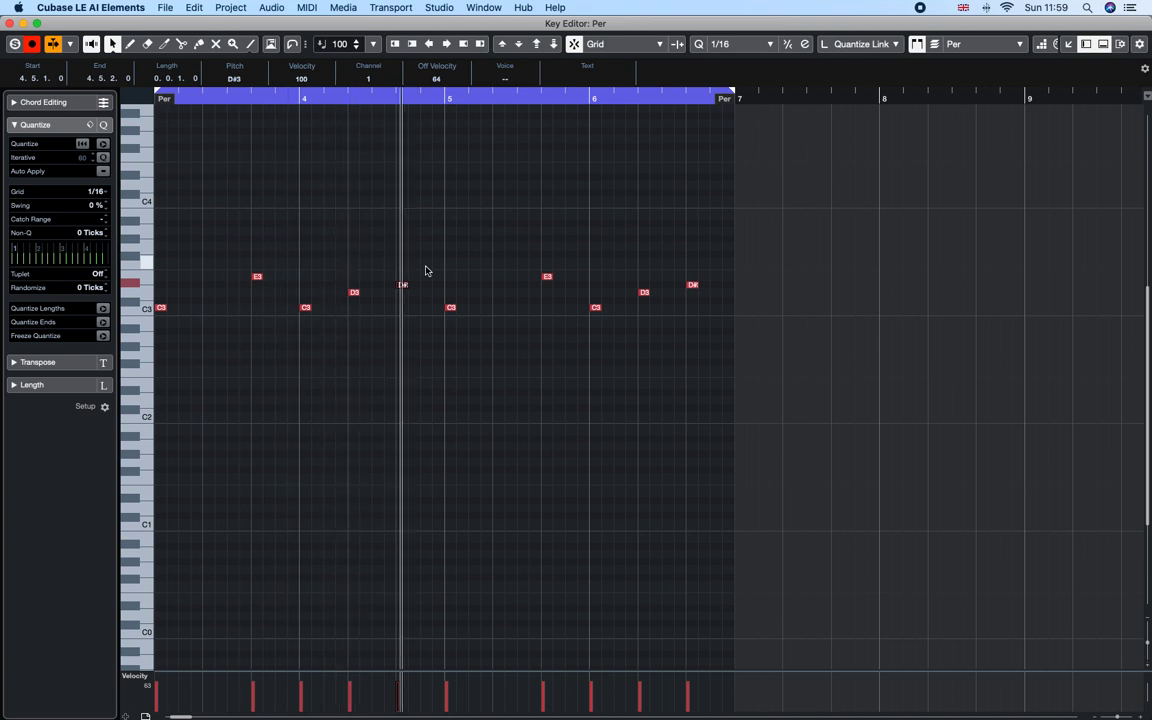
click(425, 270)
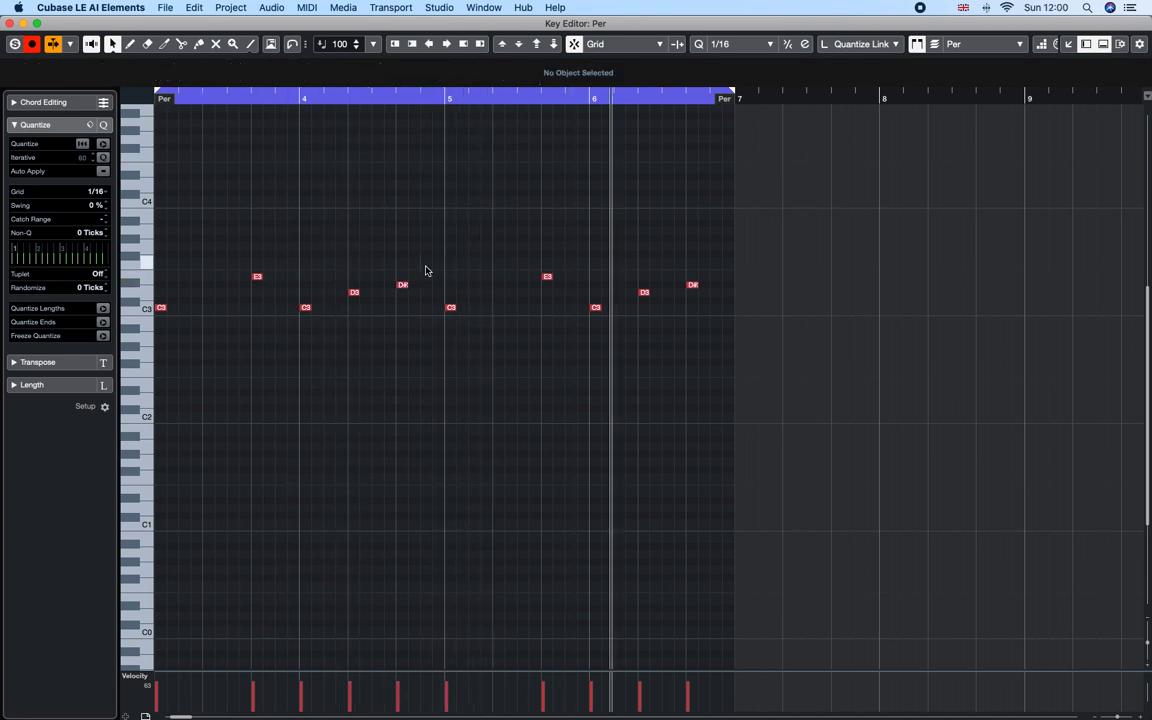
Step: Close the Key Editor window and solo the Kick Snare and Hihat tracks together with Per
click(12, 22)
click(183, 201)
click(183, 230)
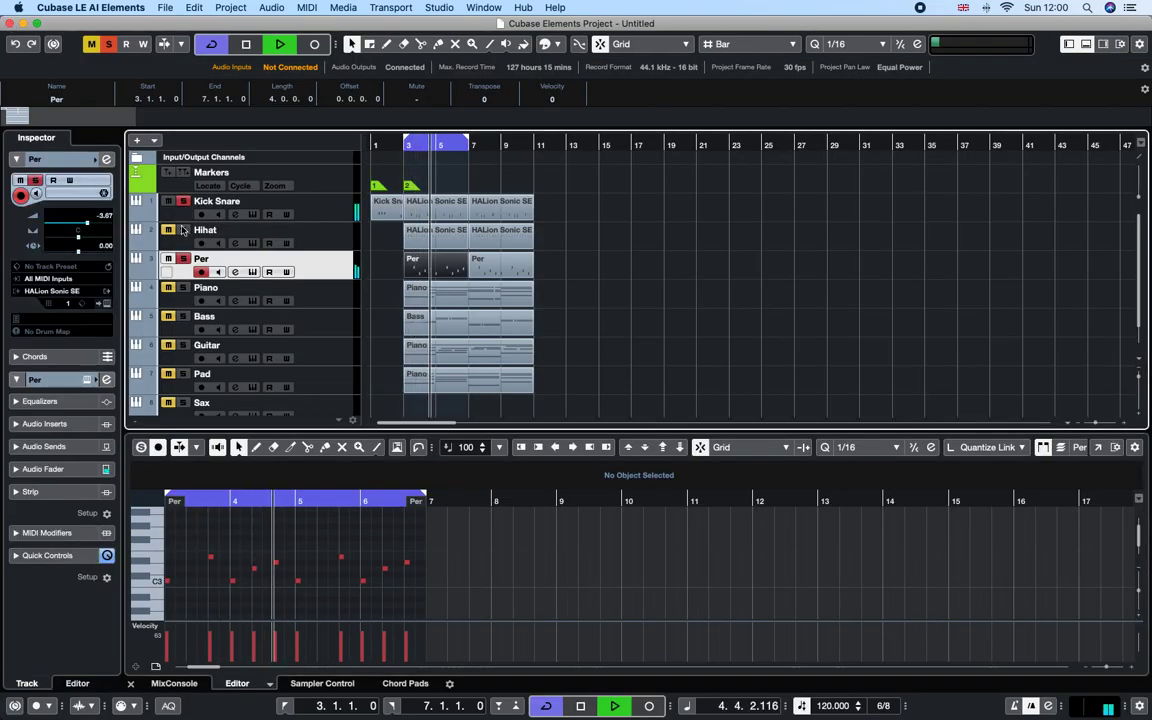
Step: Stop playback, solo only the Piano track and open its part in a separate Key Editor window showing all its notes
click(376, 142)
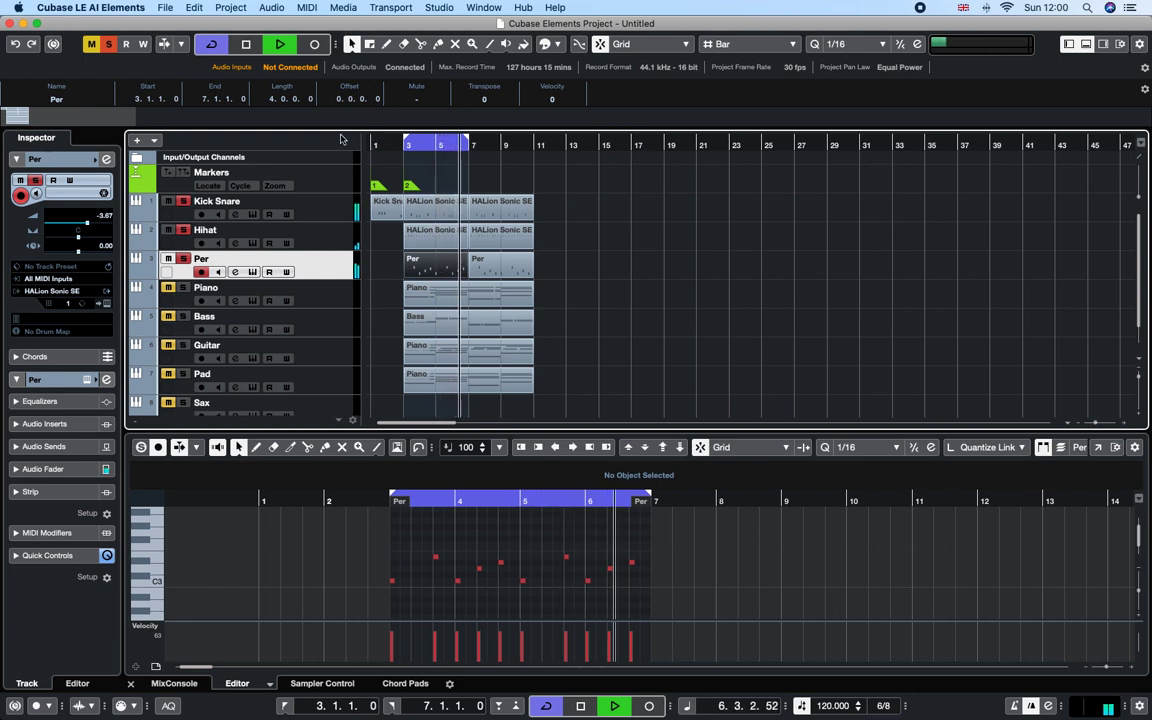
key(space)
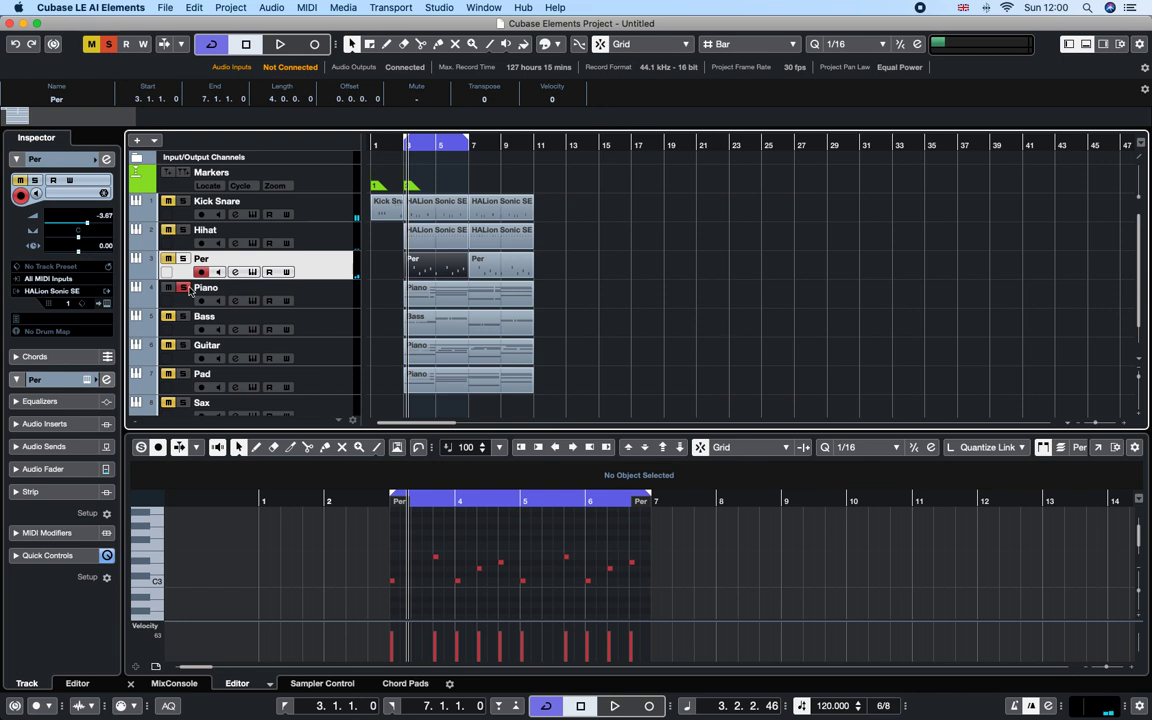
click(329, 309)
key(space)
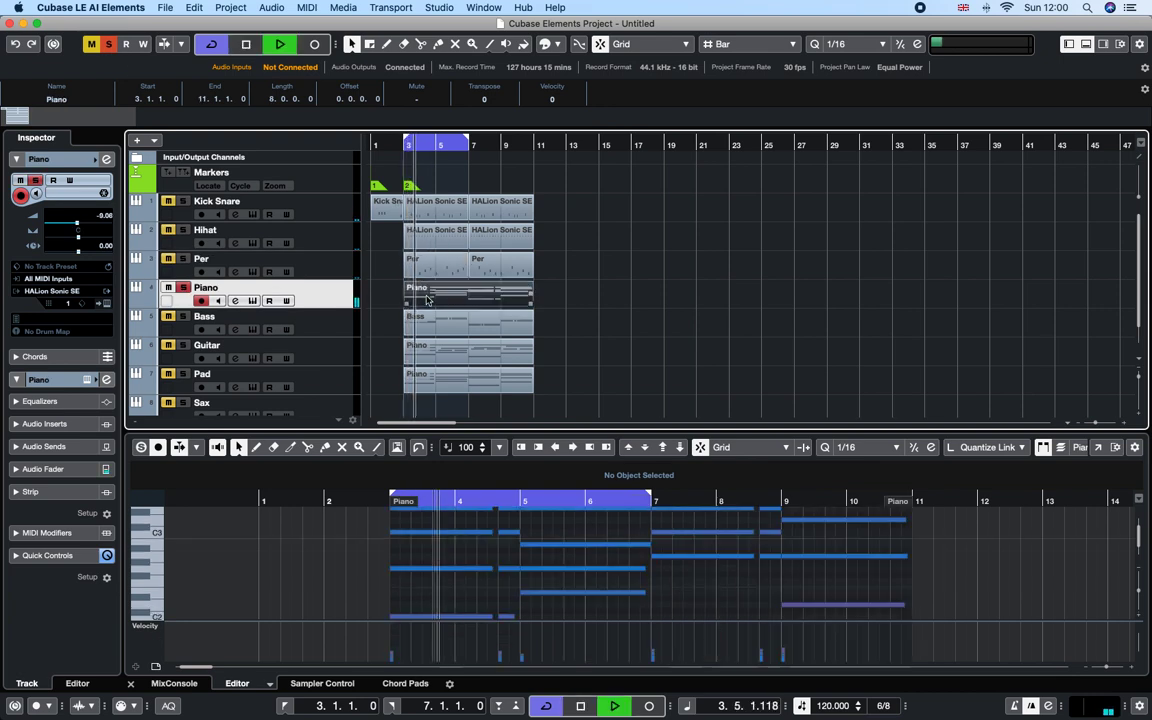
key(super+e)
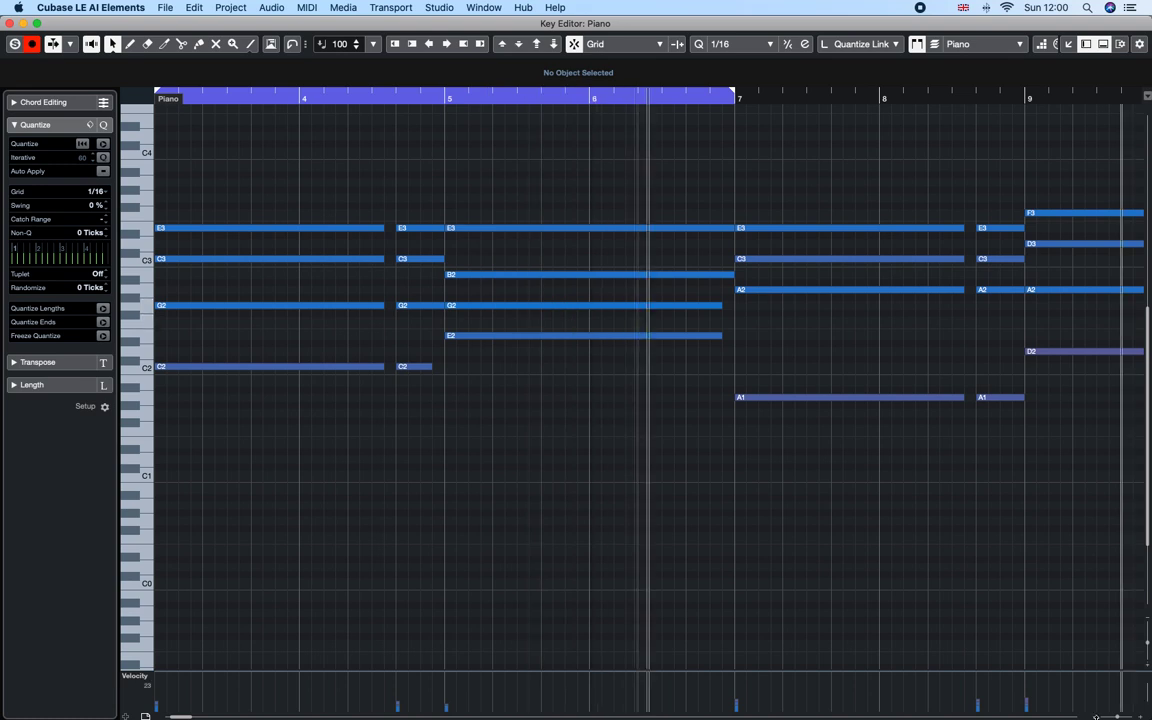
click(1110, 716)
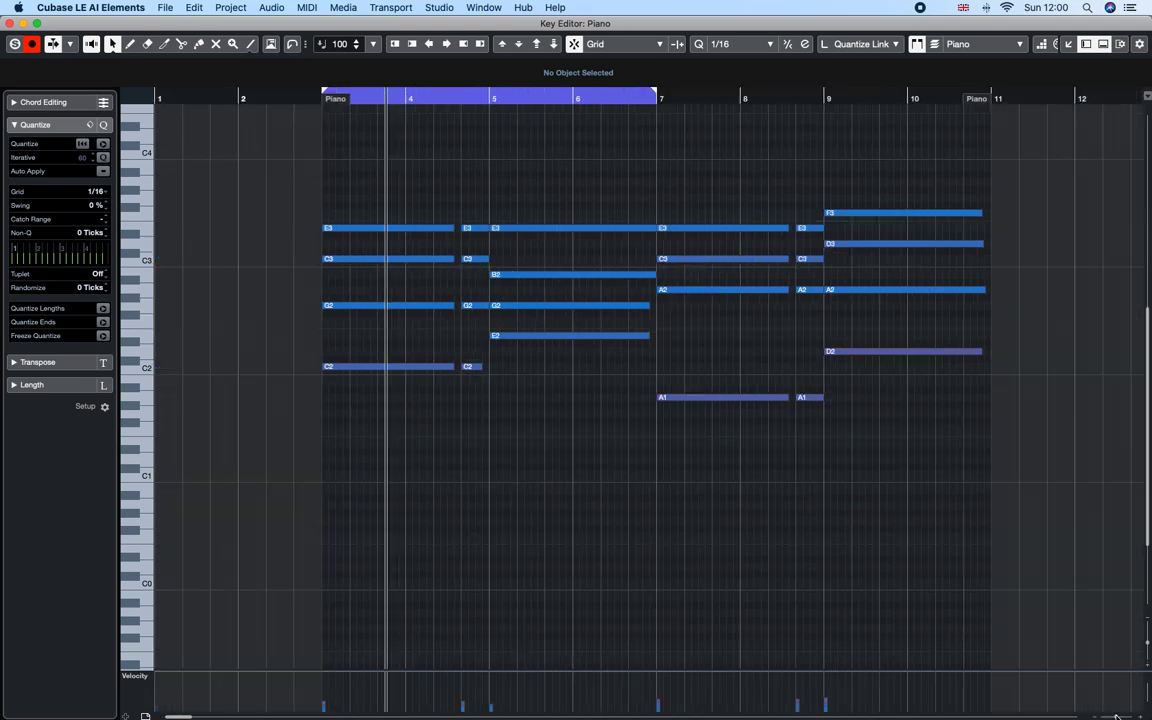
Step: Extend the playback cycle to end at bar 11 so it spans the whole Piano part, and close the Key Editor window
key(f)
drag(657, 96, 990, 98)
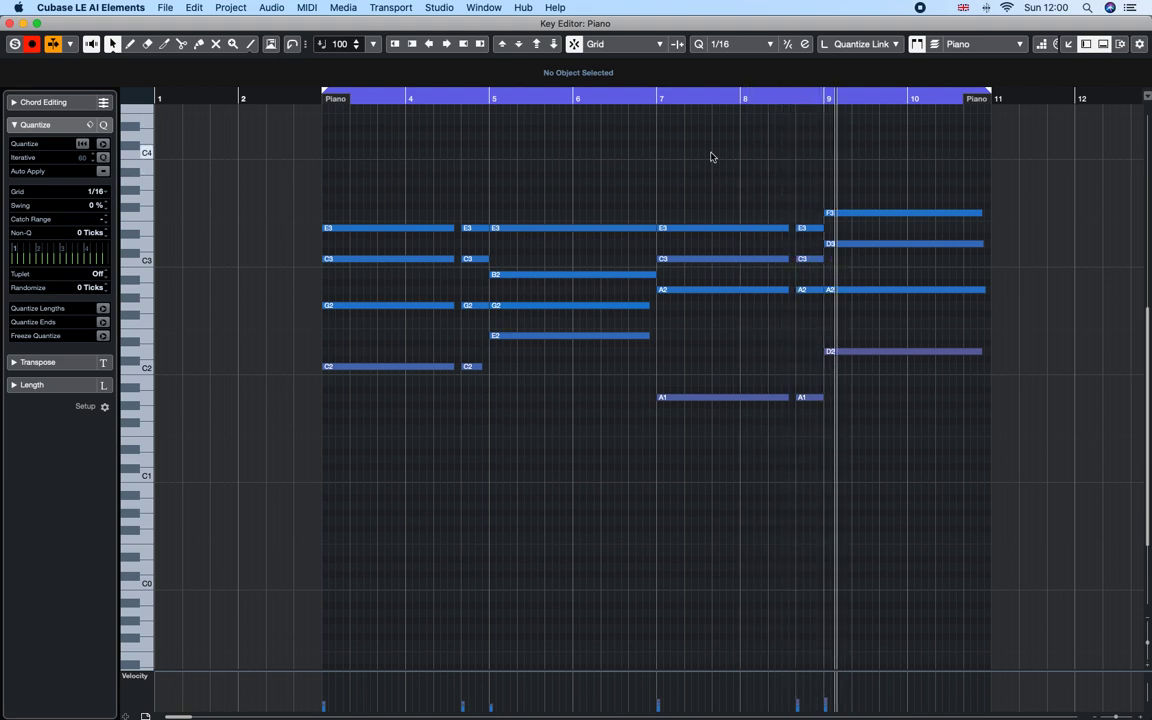
key(super+w)
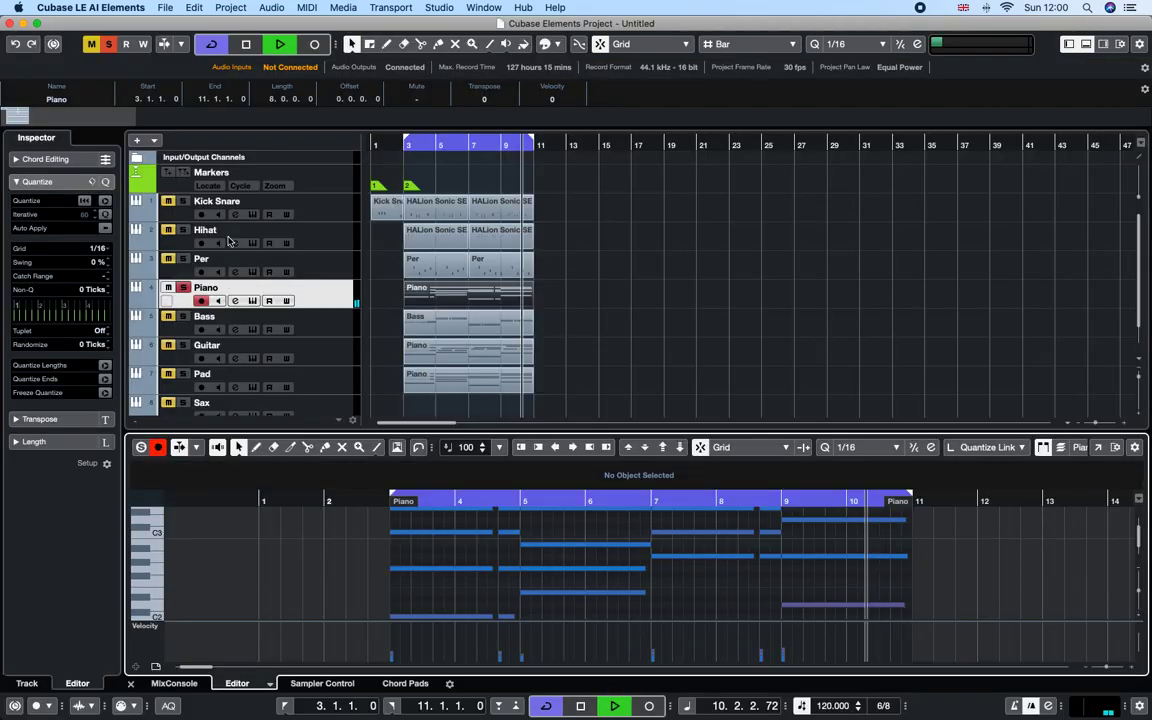
Step: Solo the Per, Hihat and Kick Snare tracks together with Piano
click(182, 258)
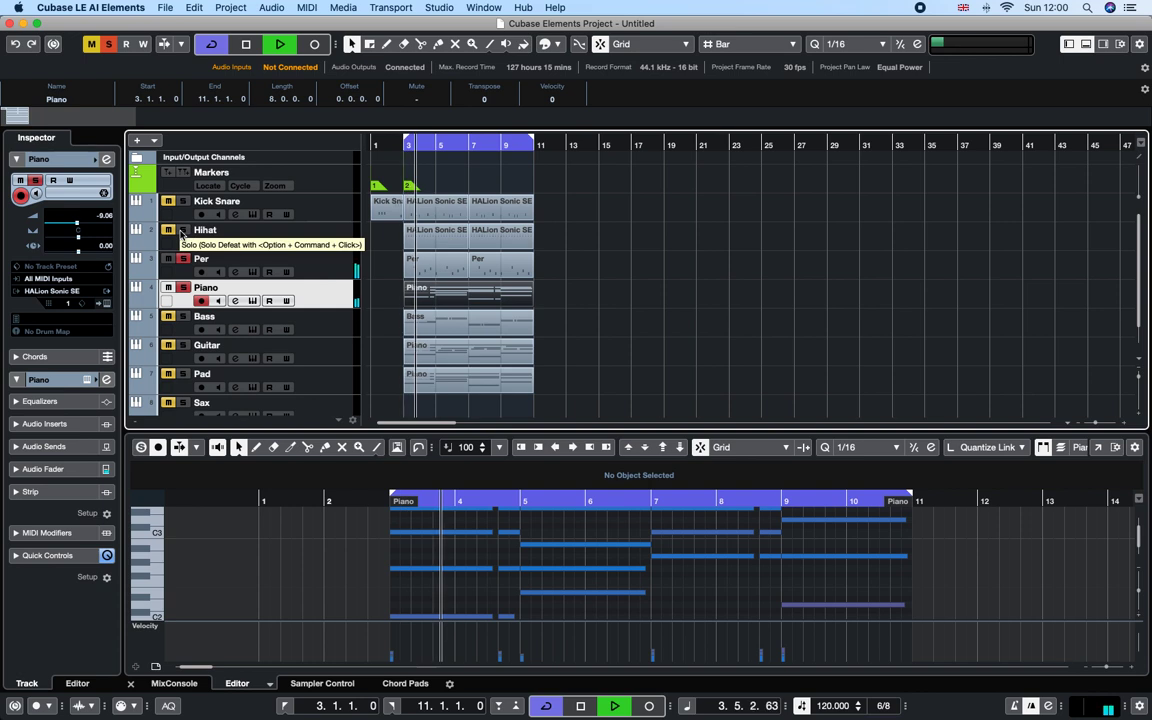
click(182, 230)
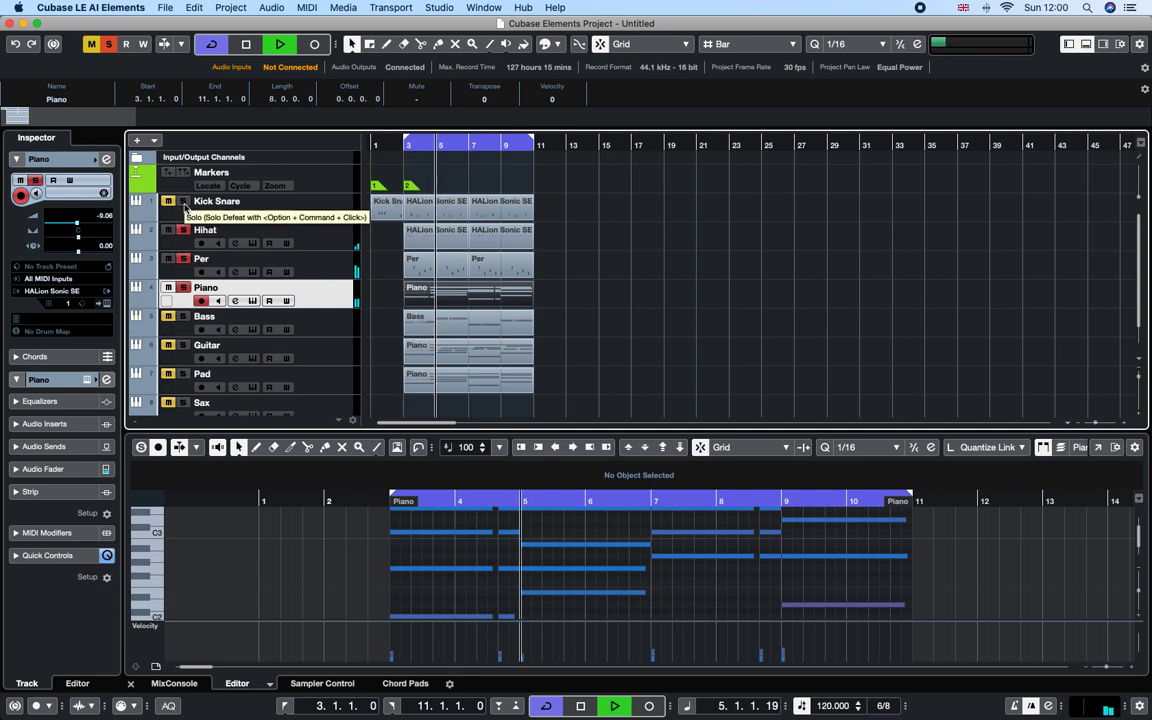
click(183, 203)
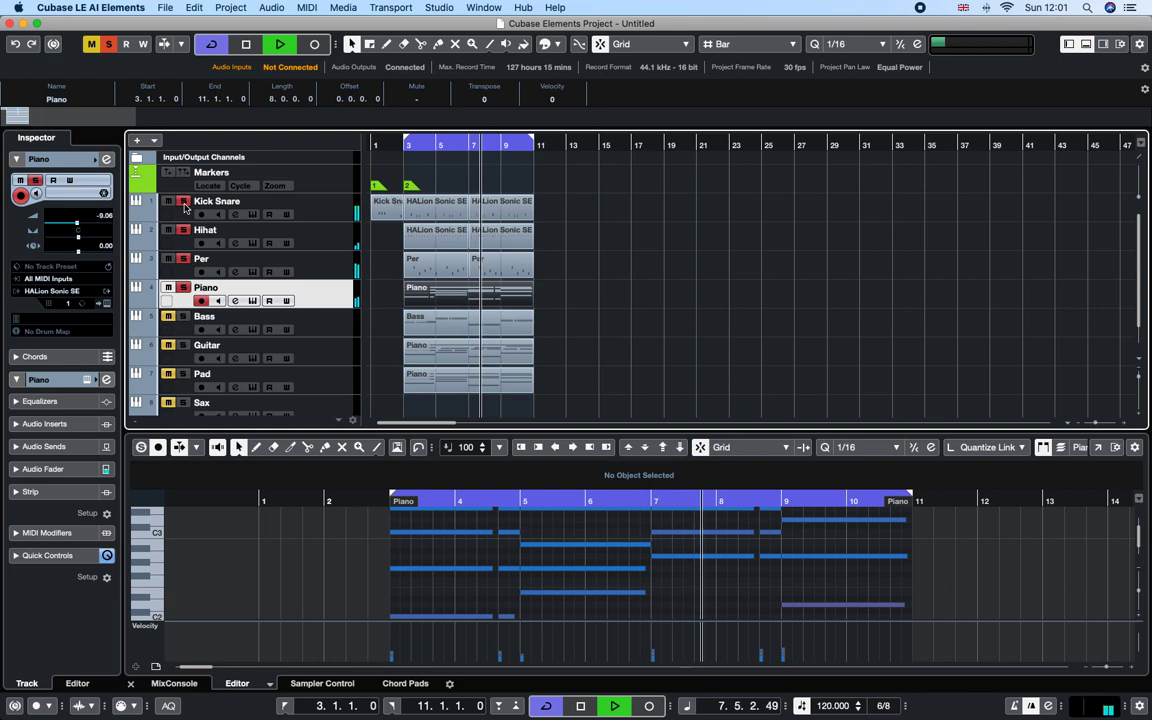
Step: Compare Dyno Tines Piano and Delicate DX with Dyno E-Piano in the Piano track's instrument, ending on Dyno E-Piano
click(253, 301)
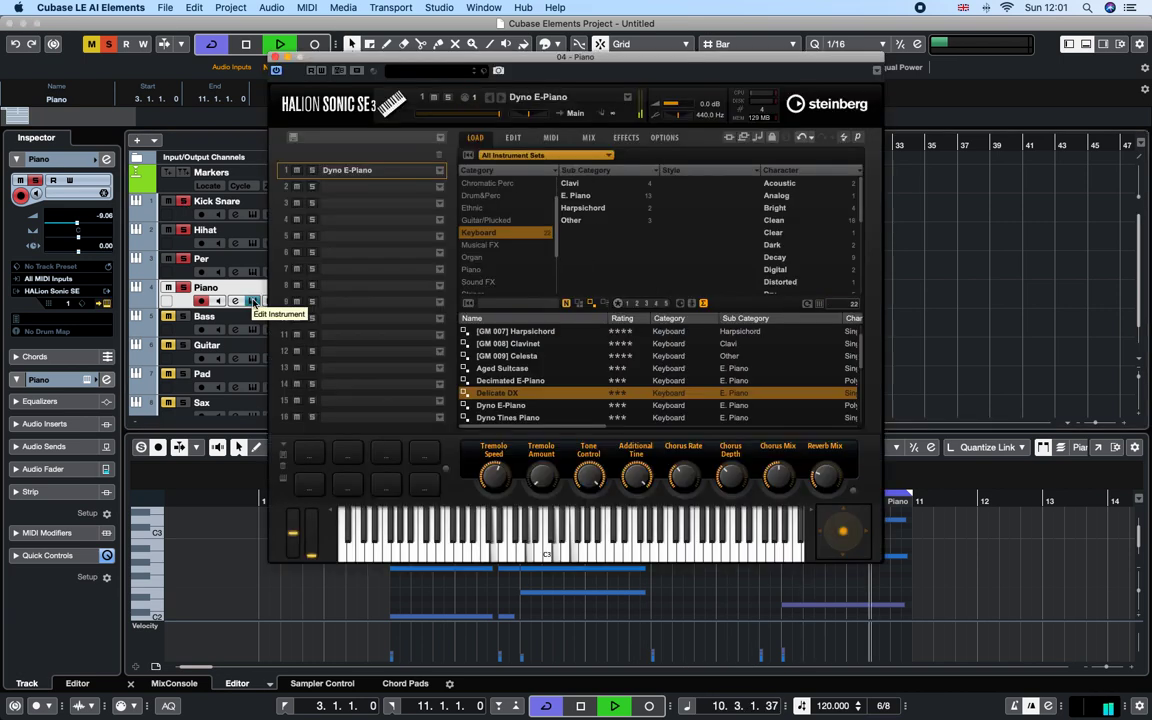
click(501, 405)
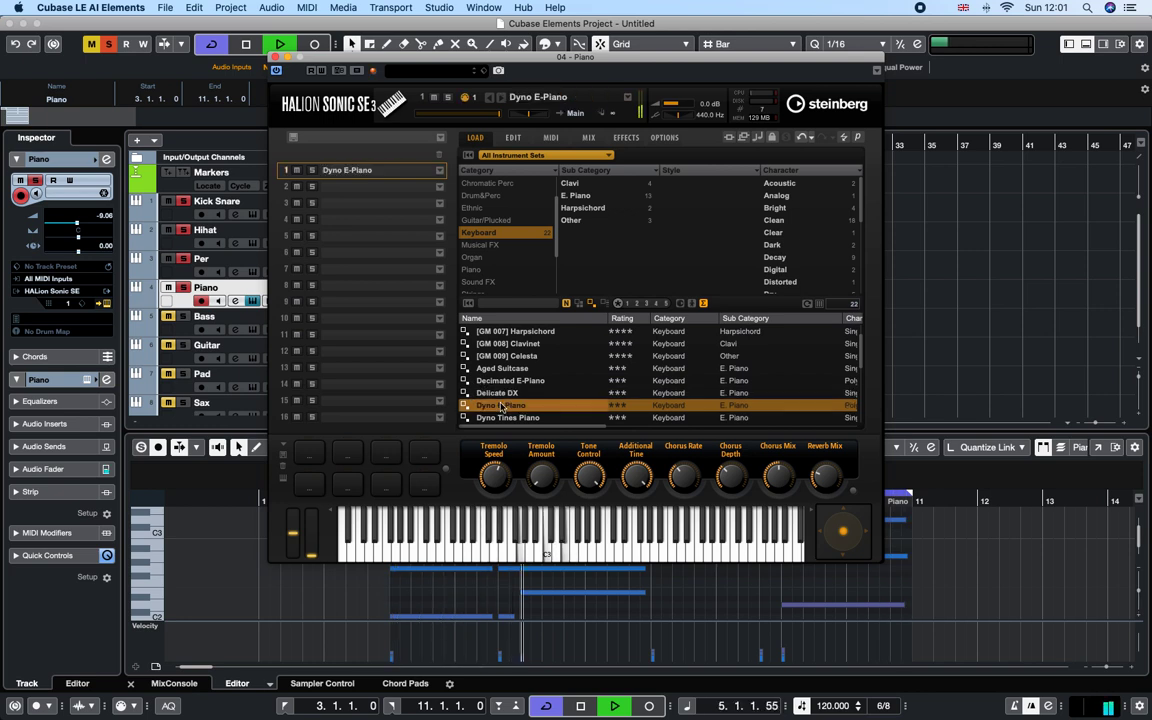
click(512, 419)
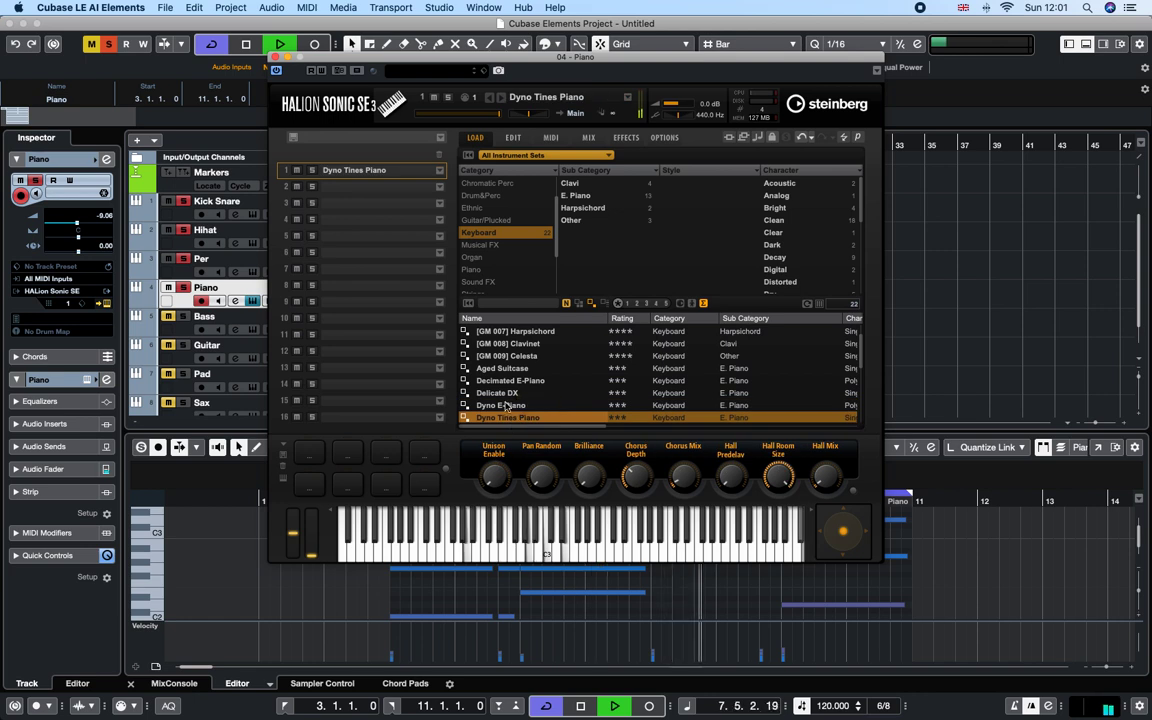
click(507, 405)
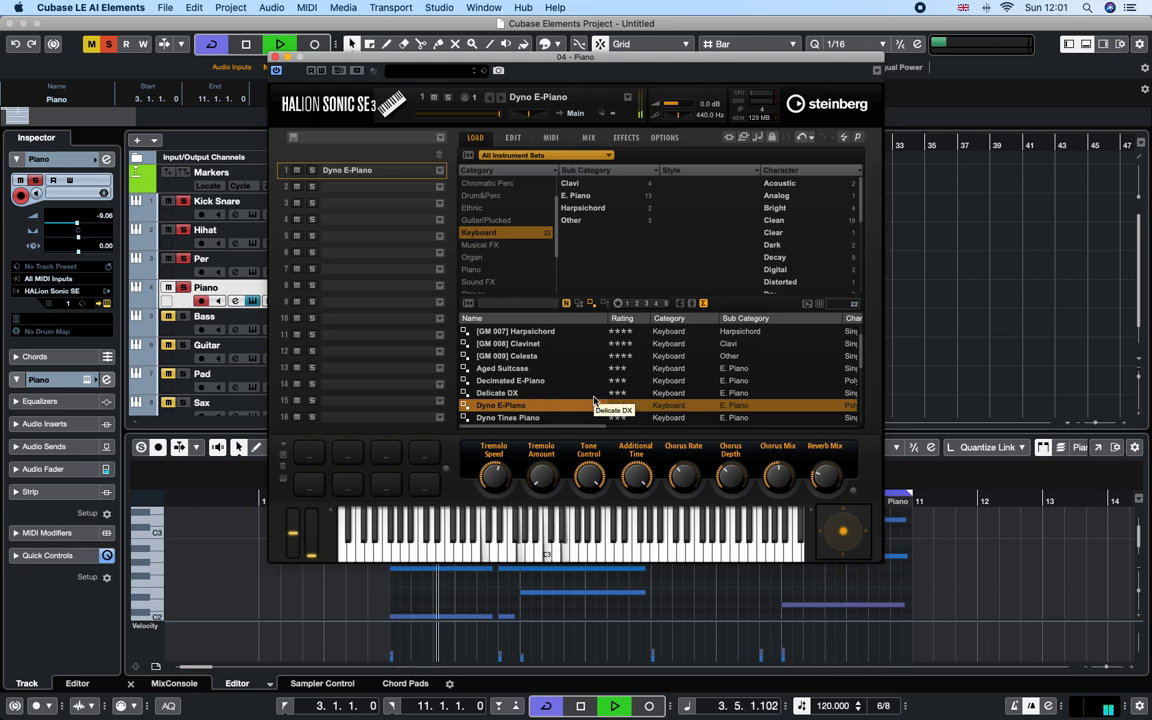
click(508, 393)
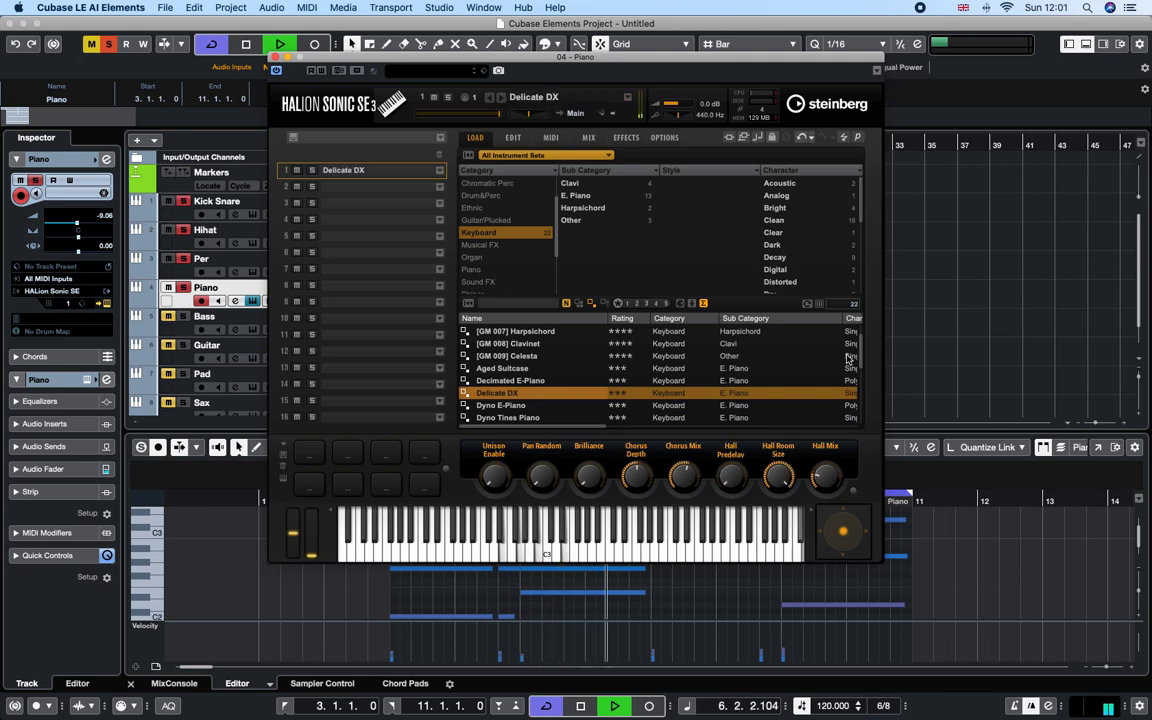
click(510, 405)
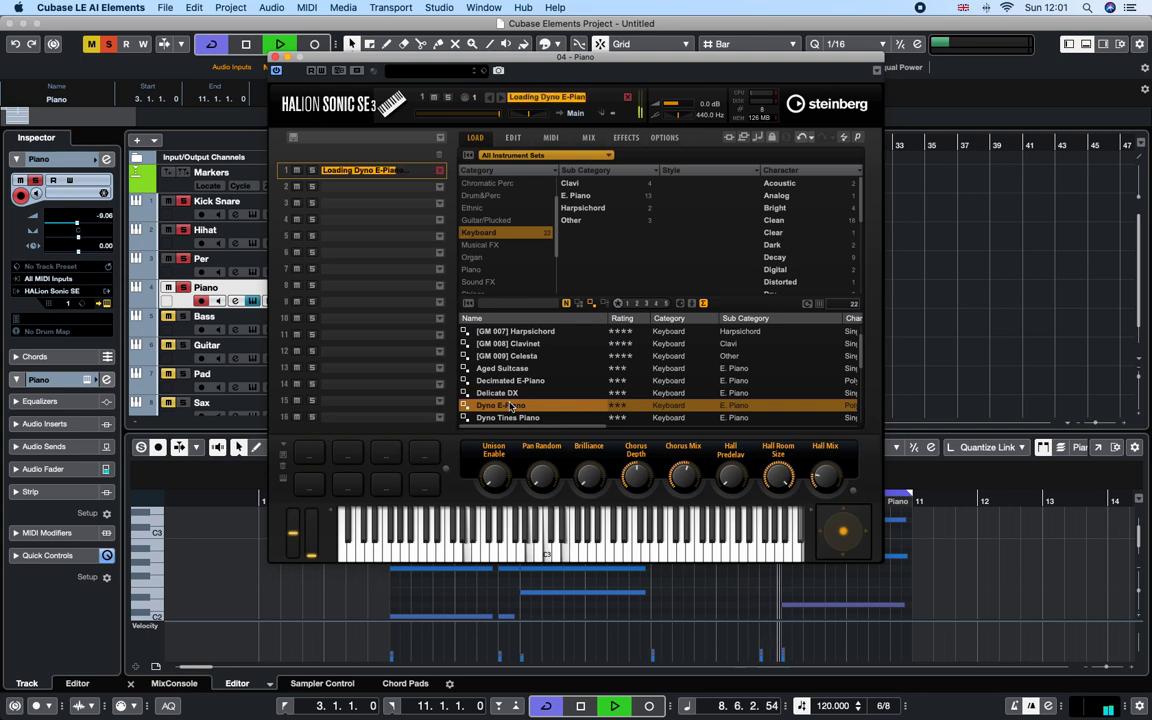
click(275, 59)
Step: Check which preset is loaded in the Per track's HALion Sonic instrument, leaving it as is
click(270, 275)
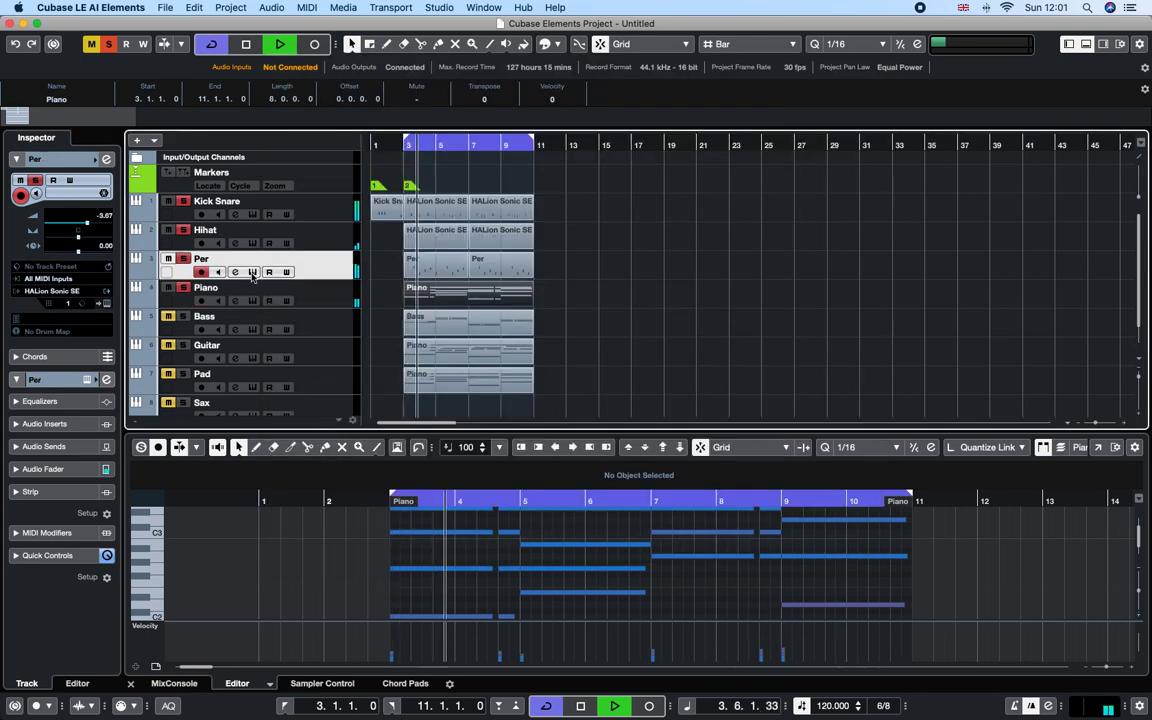
click(253, 273)
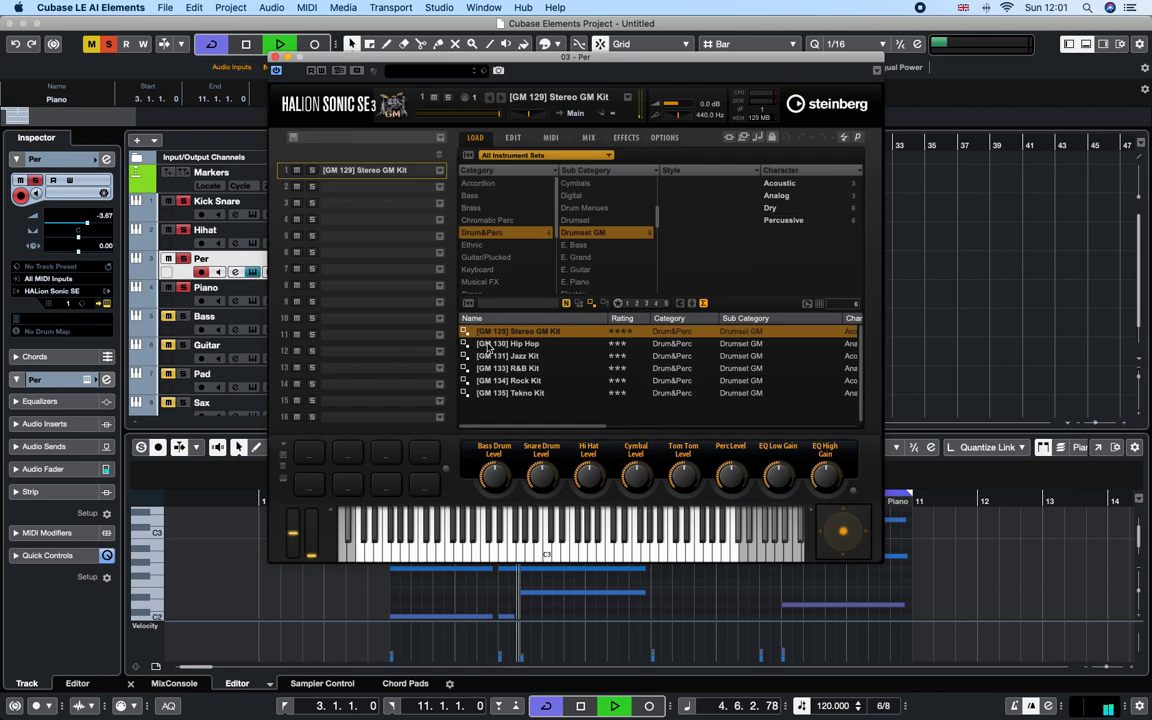
click(277, 58)
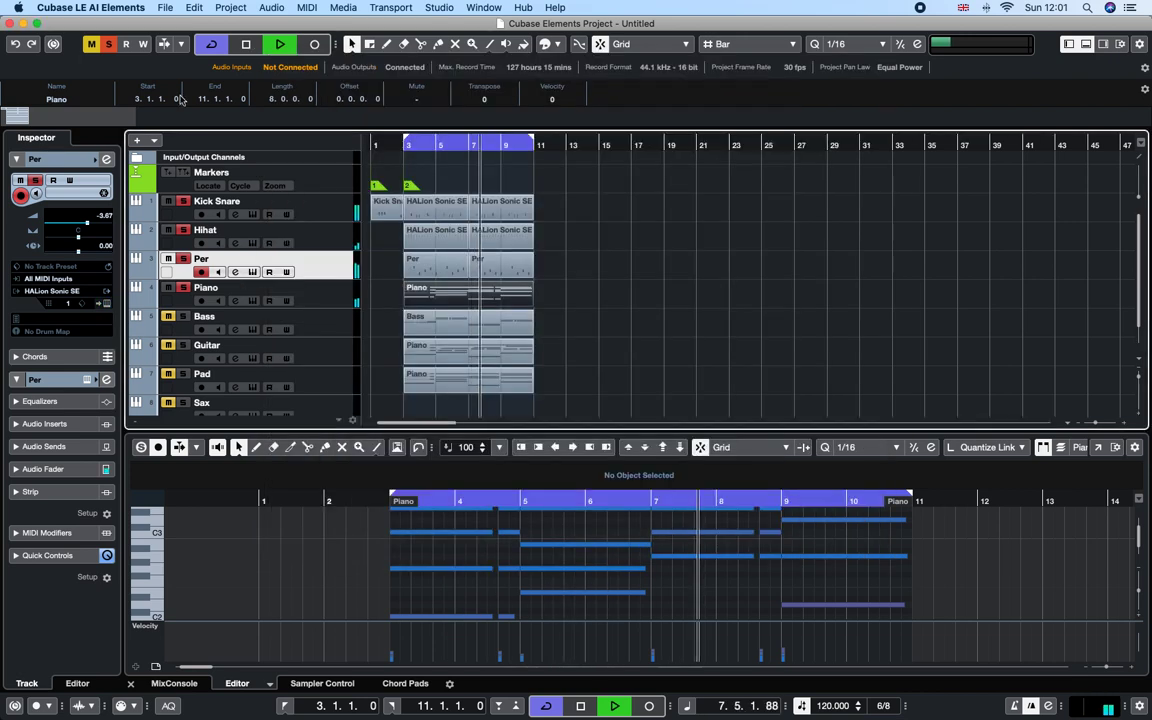
Step: Select the Bass track and solo it together with the Piano and drum tracks during playback
key(space)
key(Down)
key(Down)
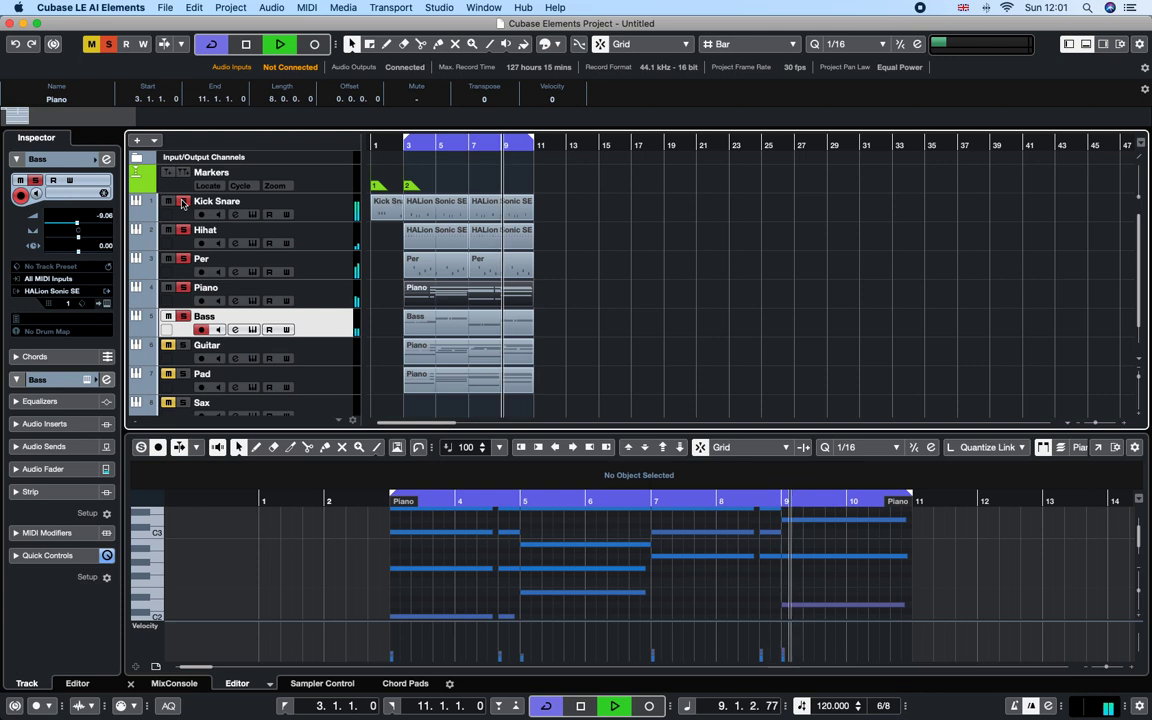
Step: Audition Electric Bass (Finger) and Slap Bass 1 from the E. Bass presets for the Bass track, ending on [GM 035] Electric Bass (Pick)
click(253, 330)
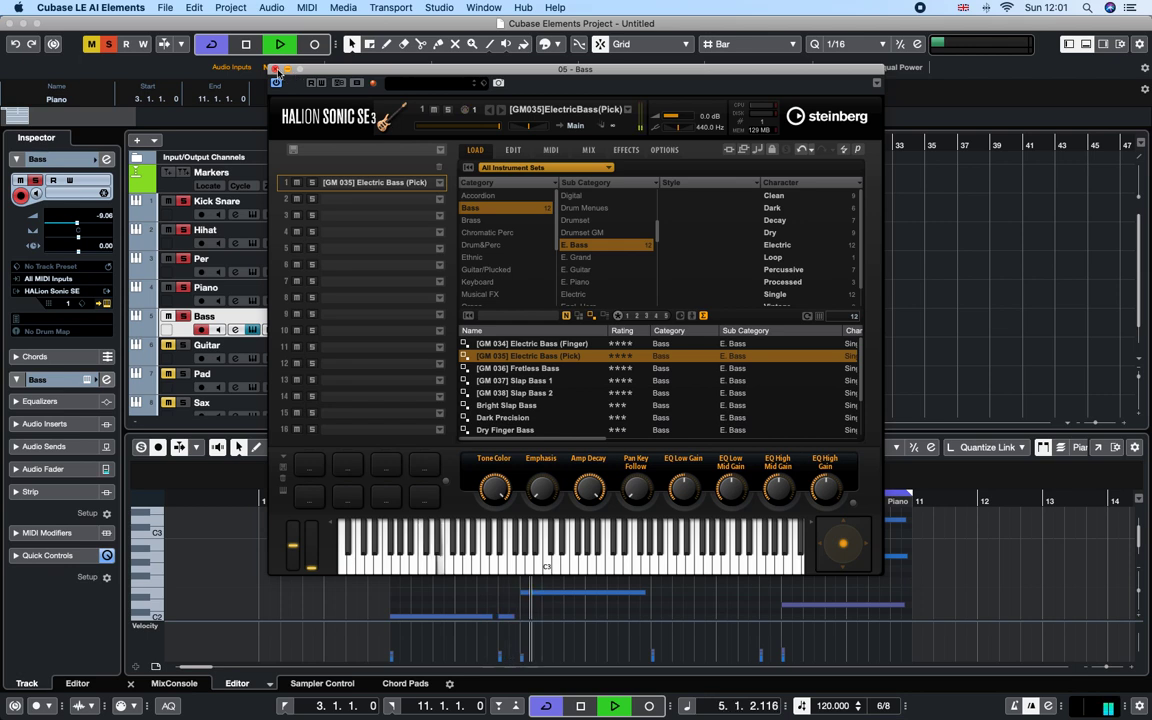
click(473, 208)
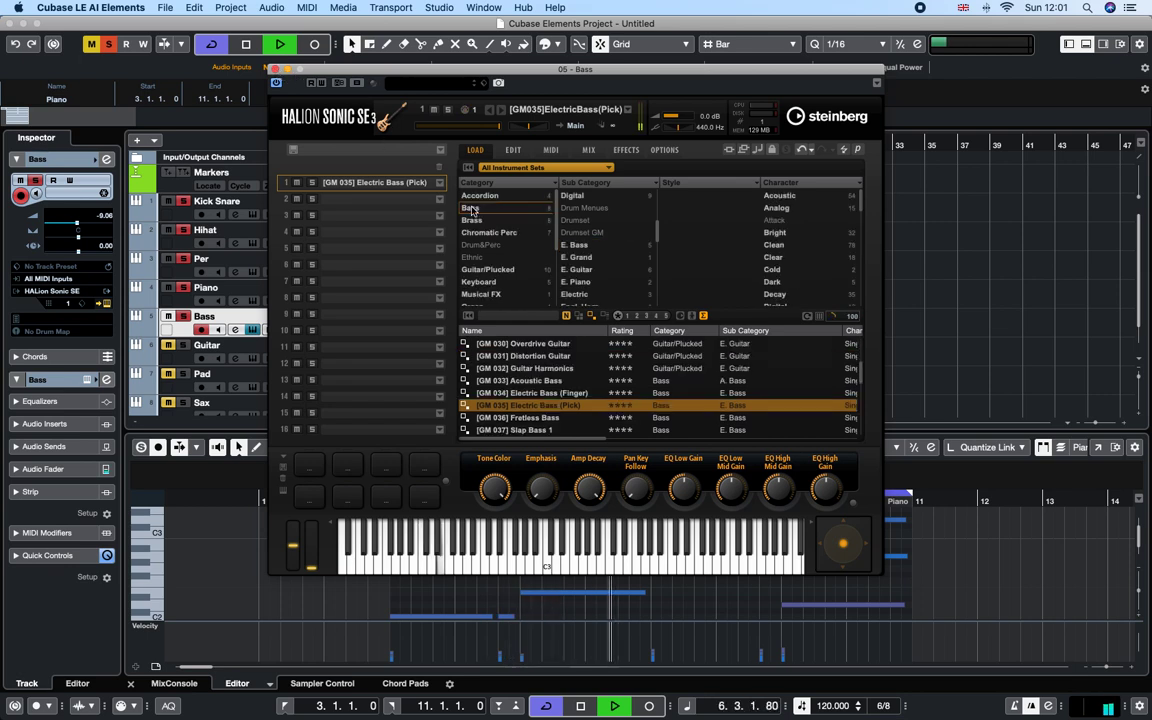
click(471, 208)
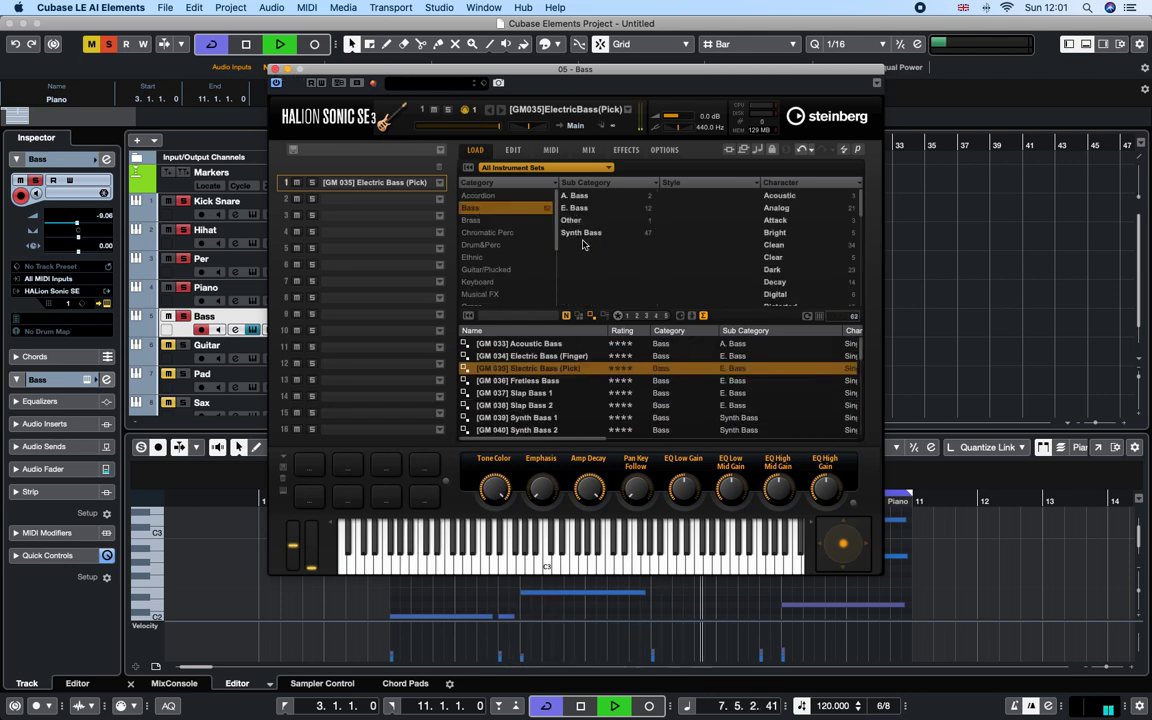
click(575, 209)
click(552, 345)
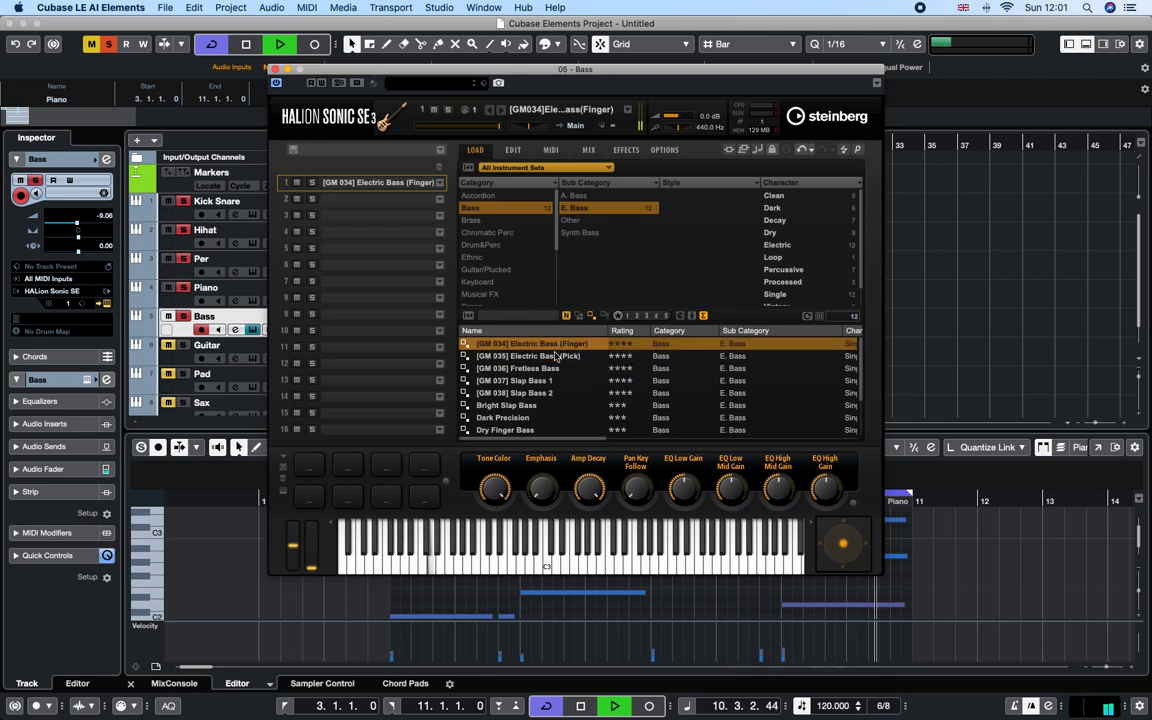
click(534, 382)
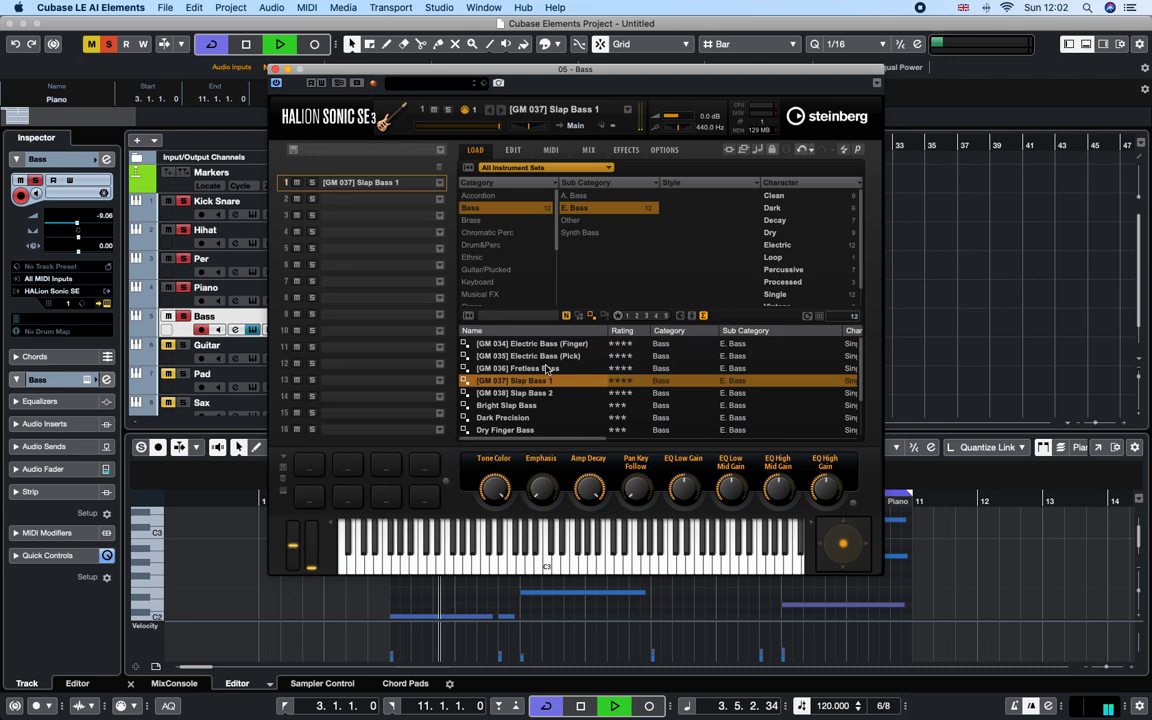
click(550, 357)
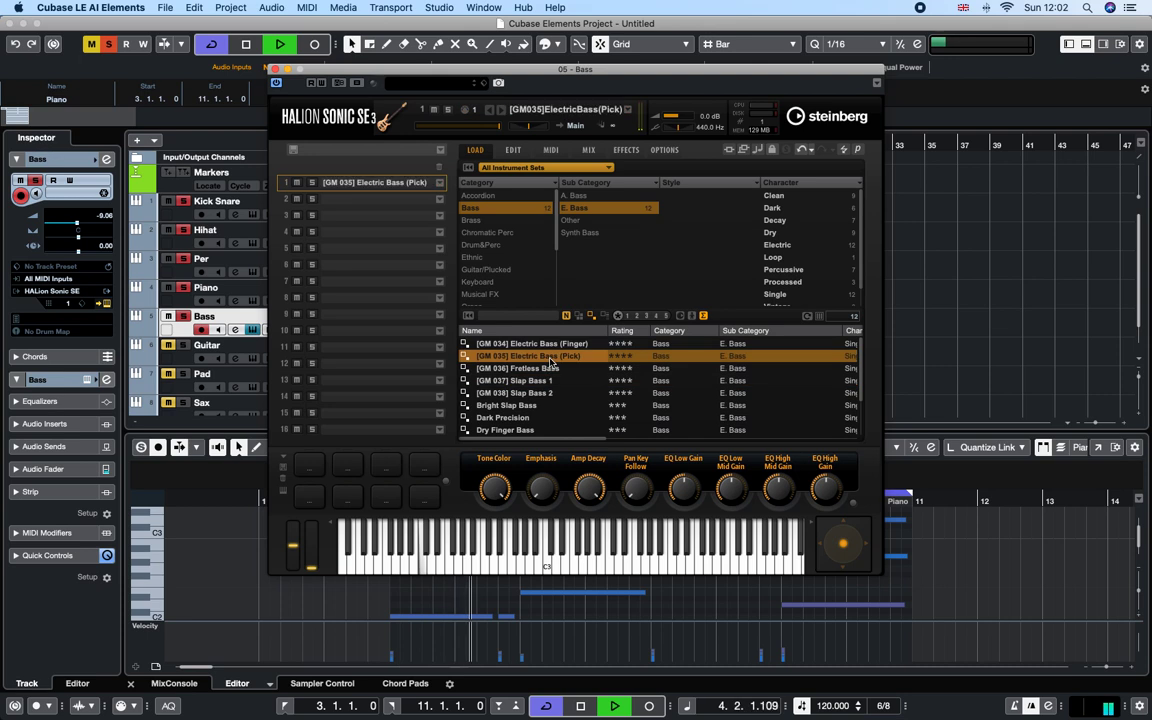
click(275, 70)
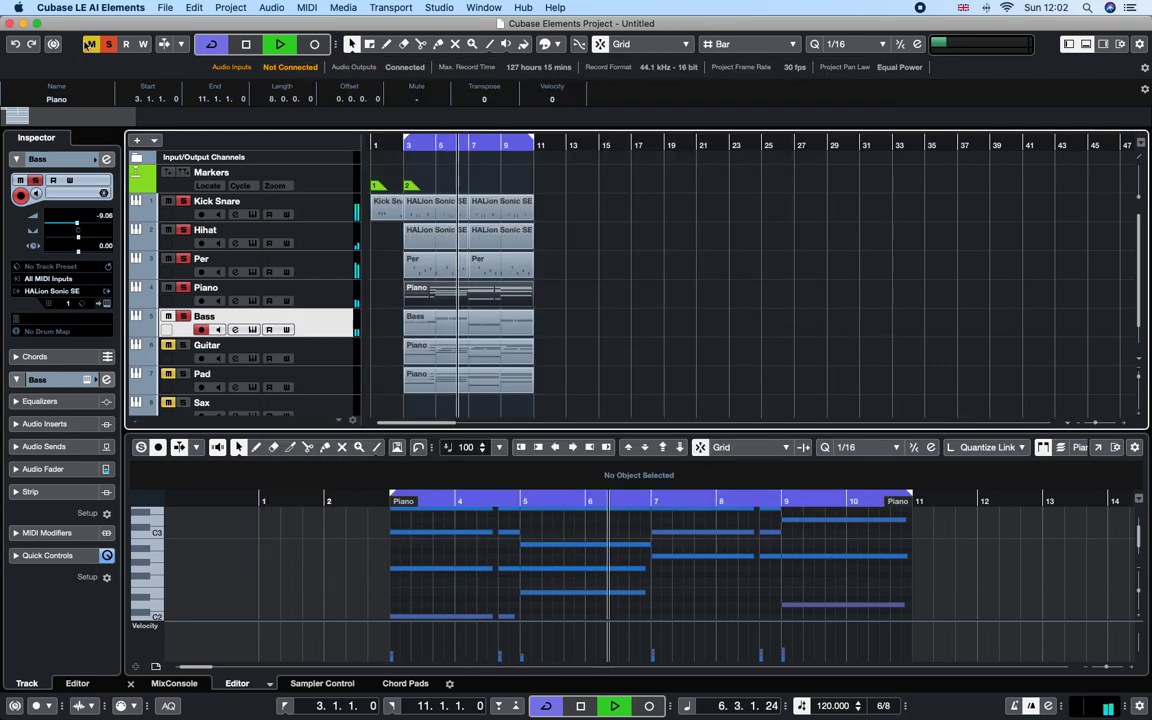
Step: Solo only the Bass track and play its part in a separate Key Editor window
click(108, 48)
key(space)
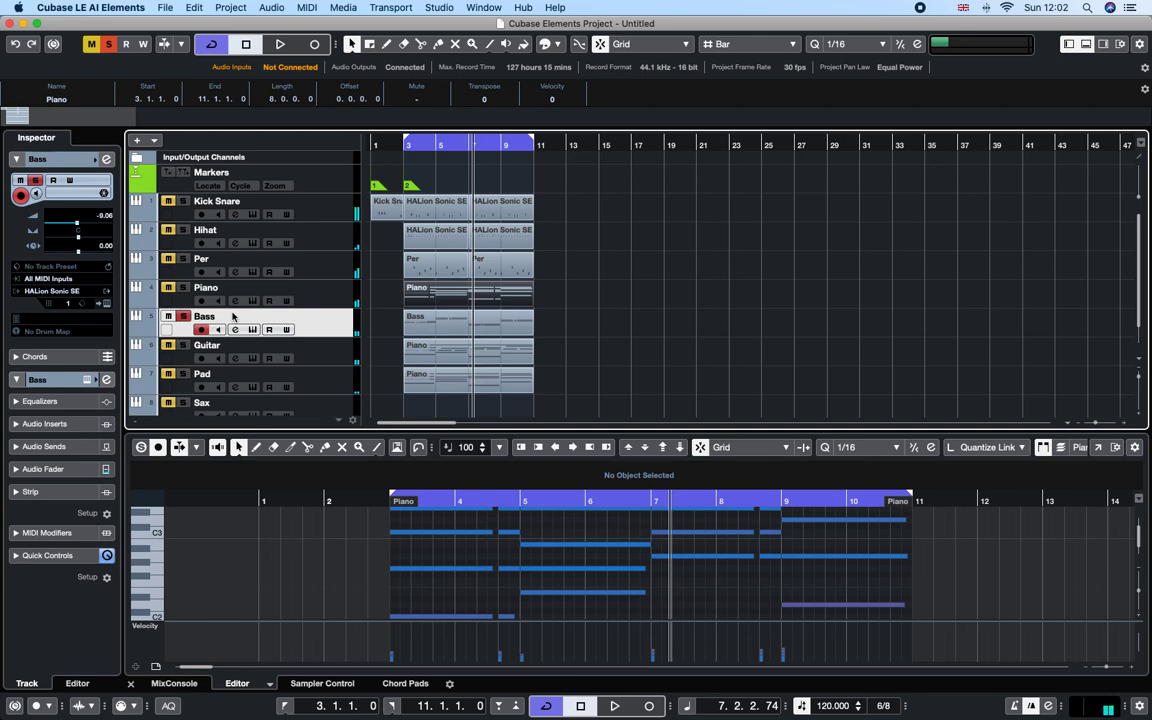
click(437, 324)
click(1098, 447)
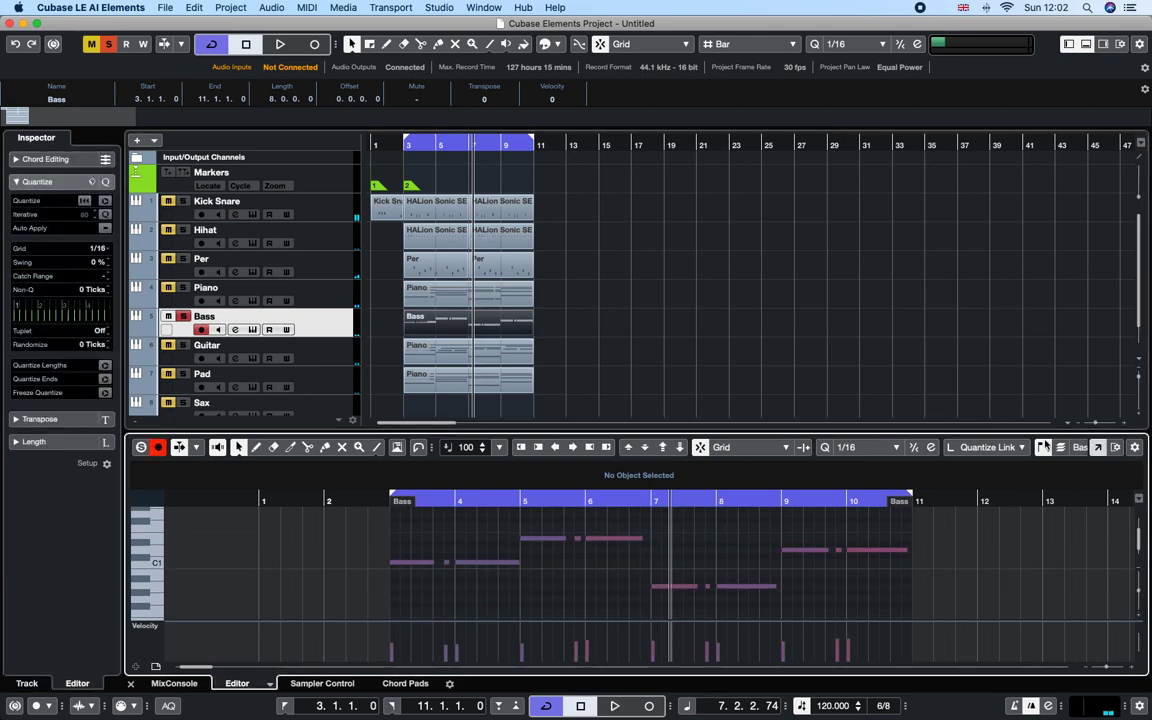
key(space)
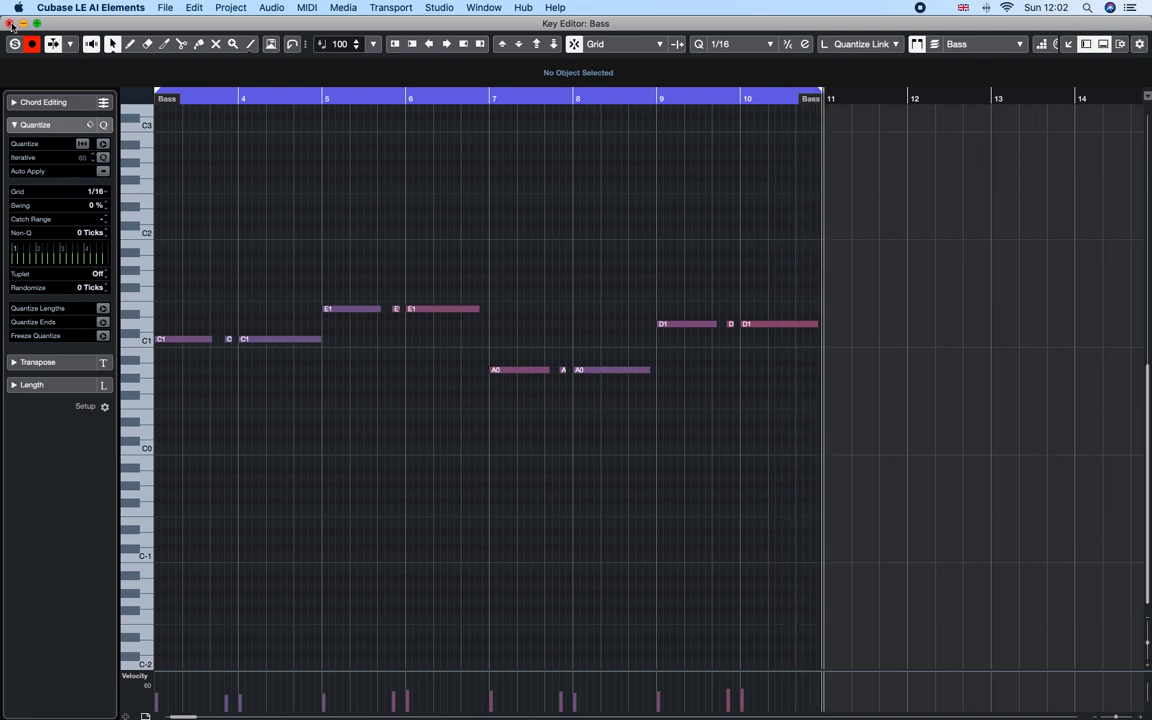
Step: Close the Key Editor window and solo the Piano, Kick Snare, Hihat and Per tracks together with Bass
click(56, 43)
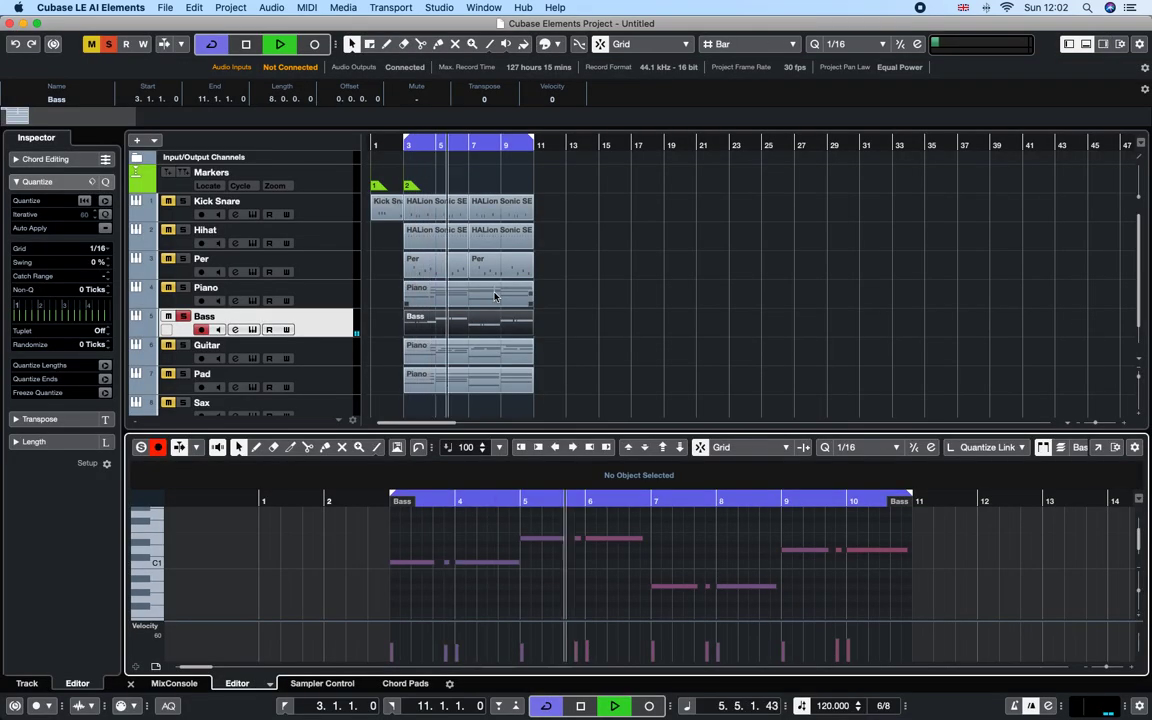
click(184, 287)
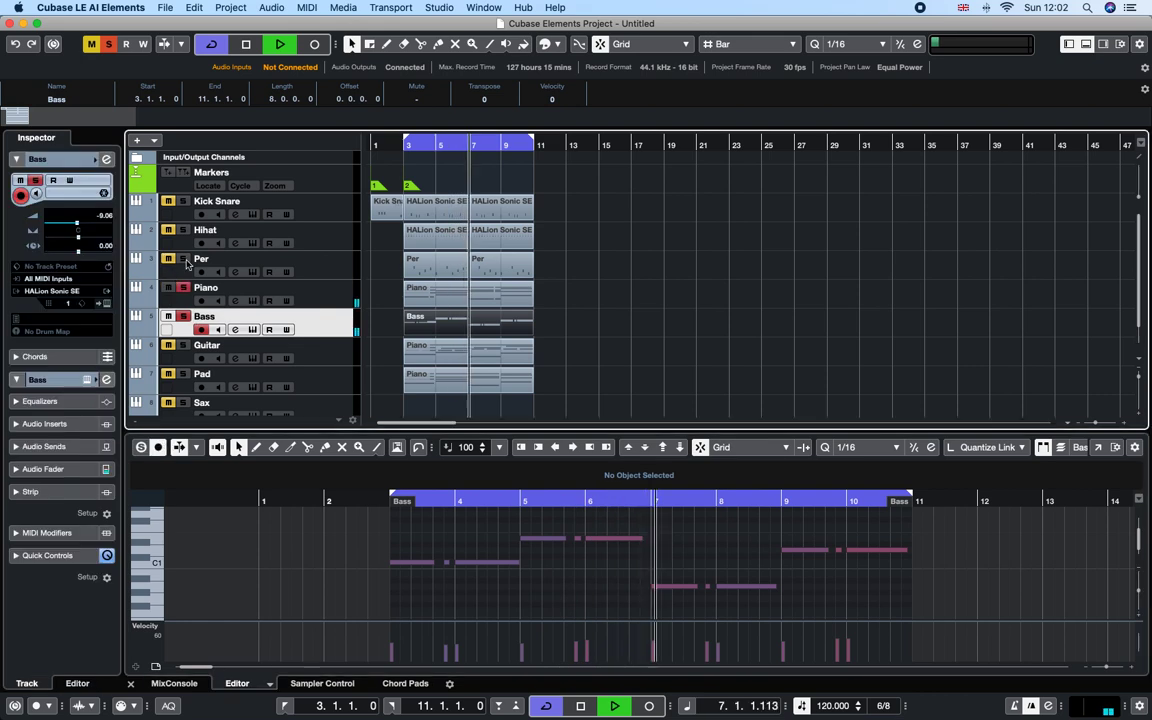
click(184, 202)
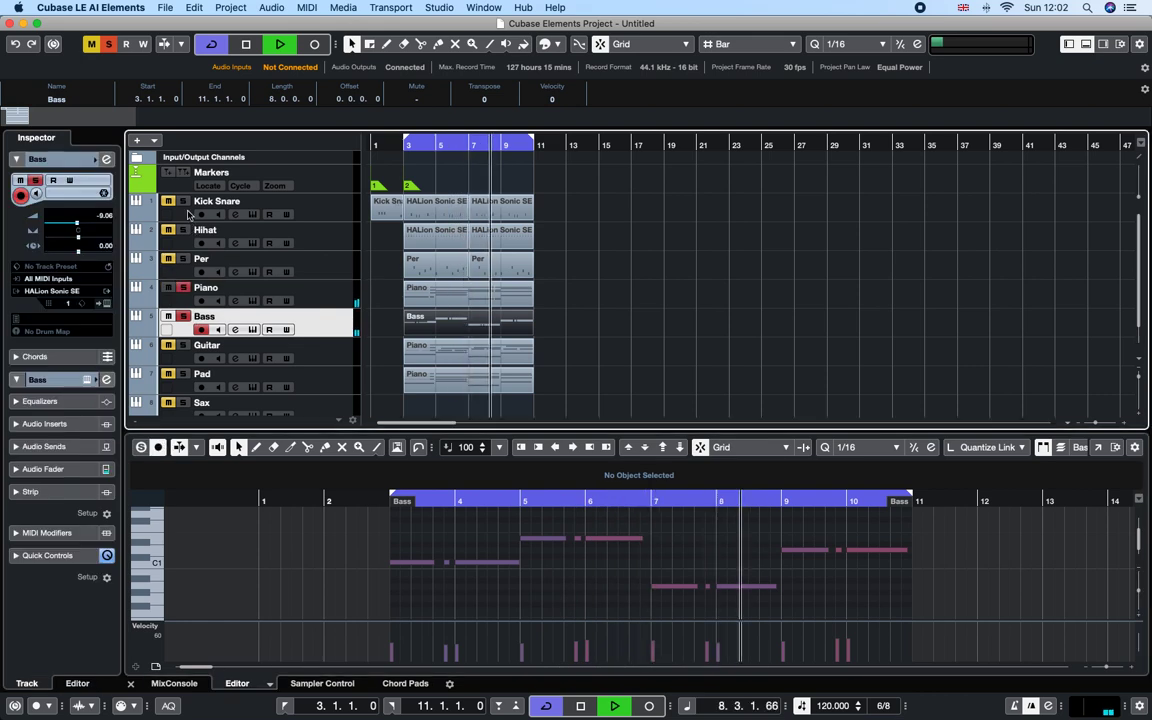
click(184, 230)
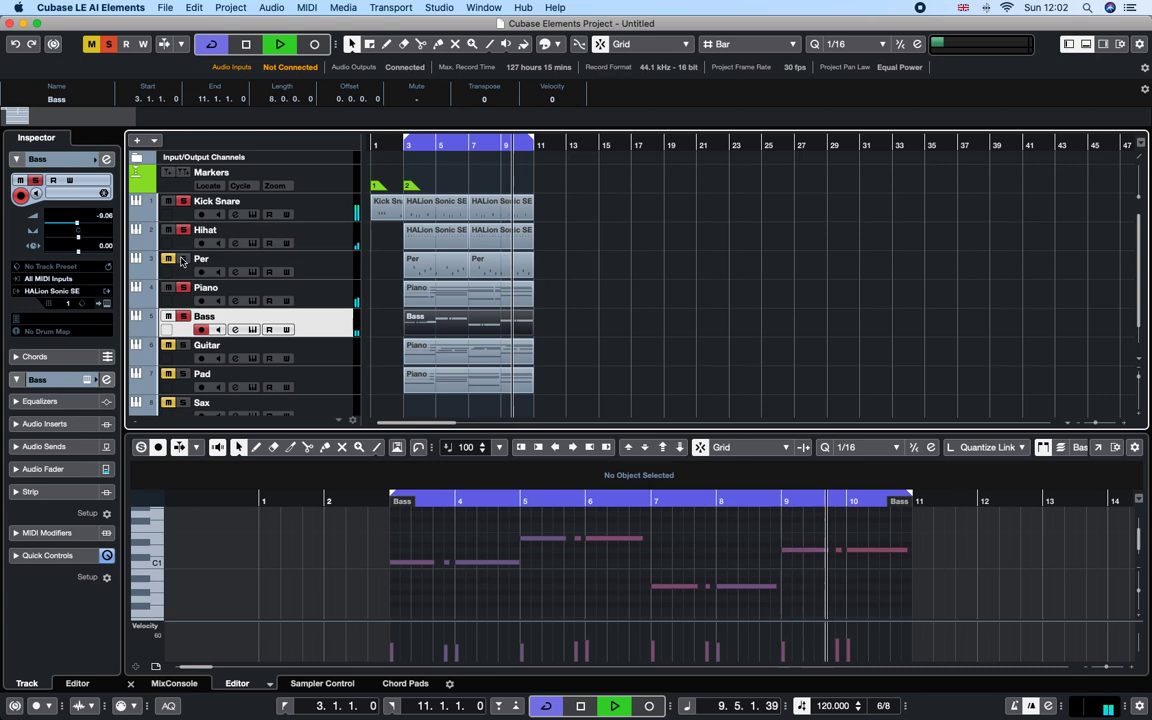
click(185, 260)
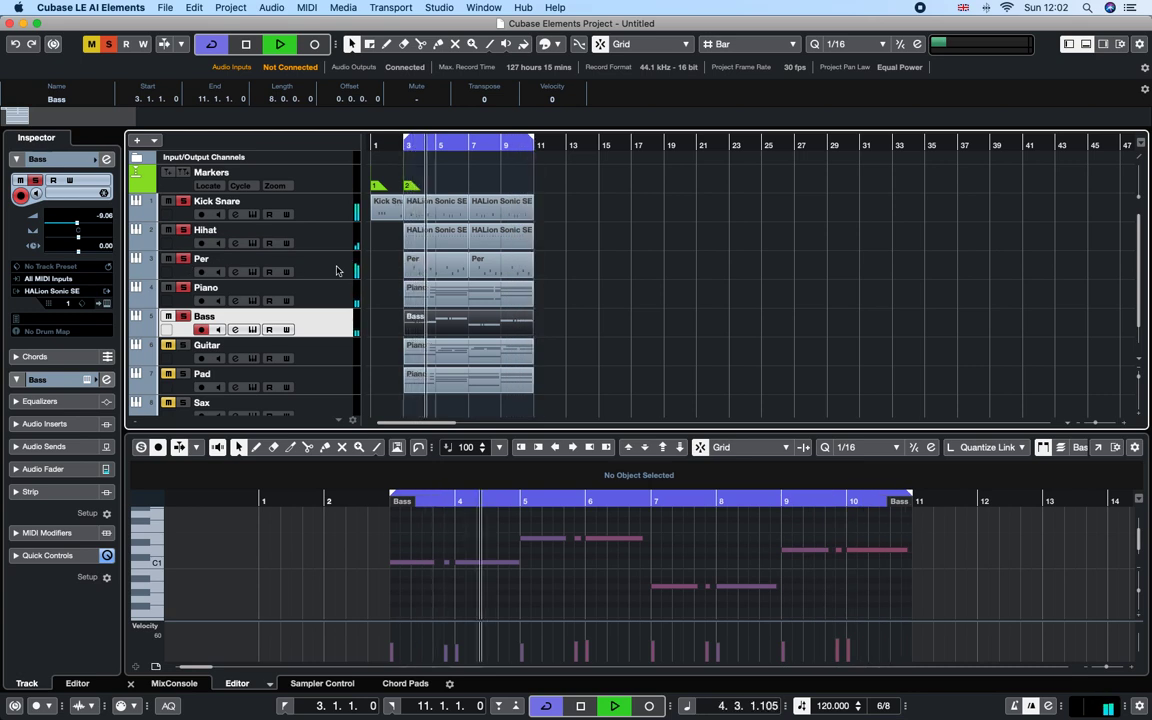
Step: Solo the Guitar track together with the other soloed tracks and bring up its HALion Sonic SE instrument beside the track list
click(183, 345)
click(253, 359)
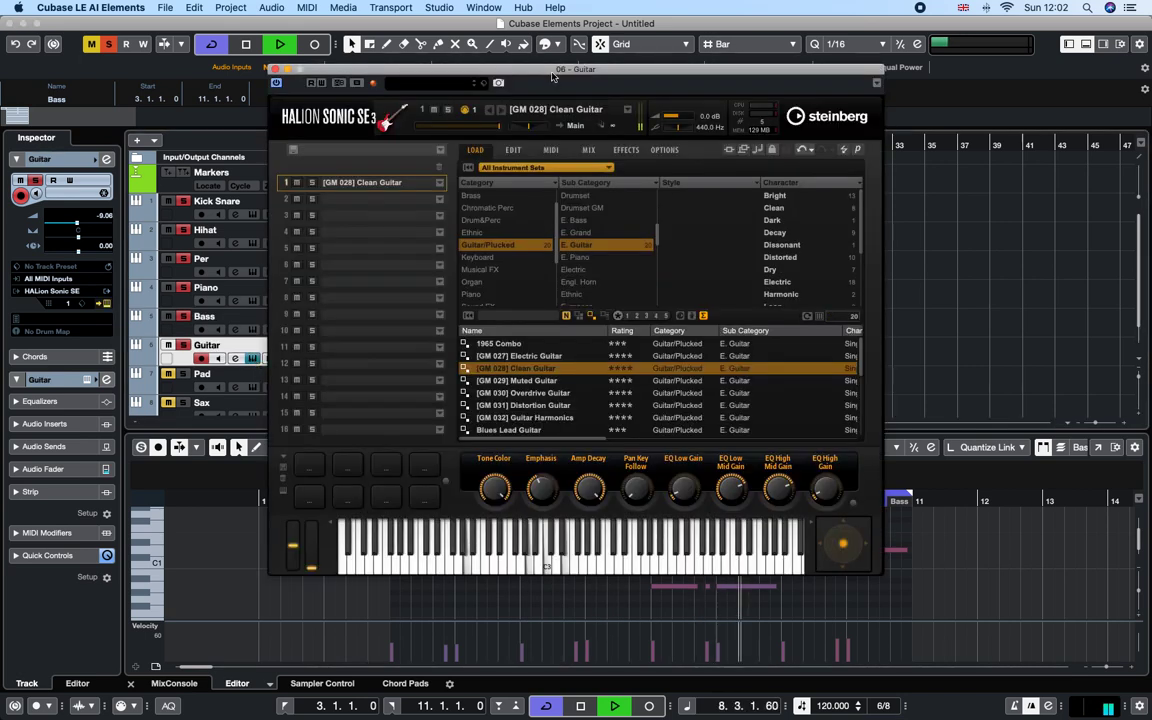
drag(551, 77, 809, 99)
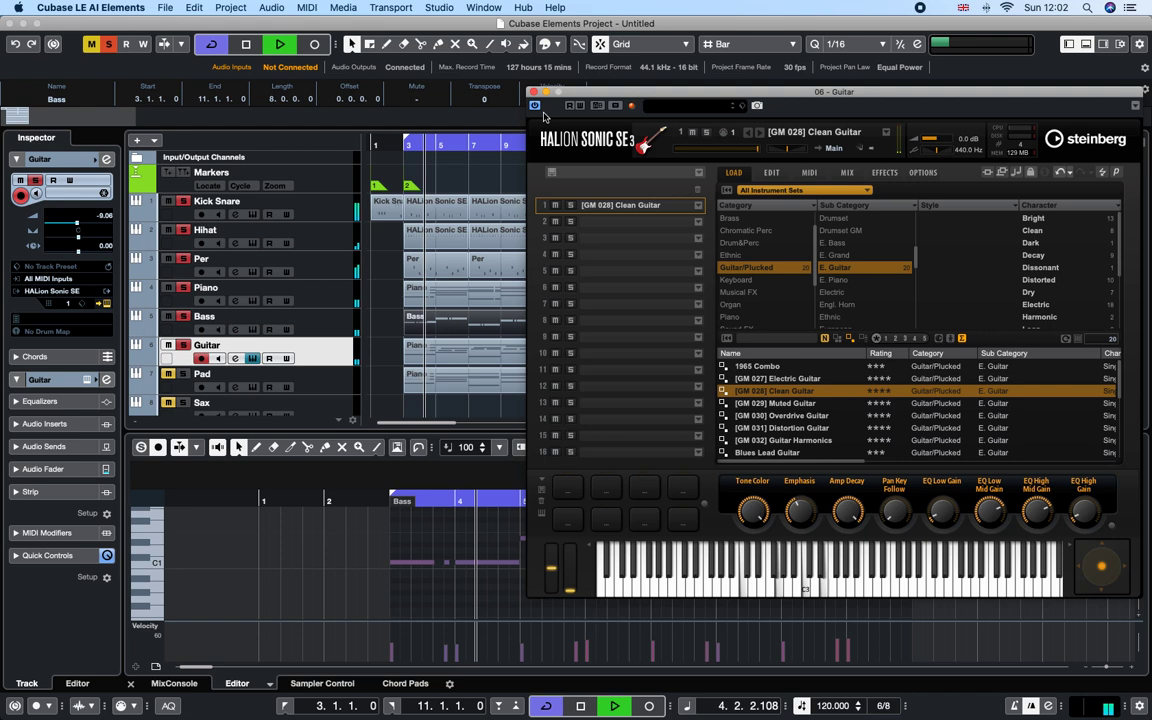
Step: Audition the Electric, Muted, Overdrive, Distortion and Blues Lead Guitar presets for the Guitar track, ending on [GM 028] Clean Guitar, and close the instrument
click(789, 380)
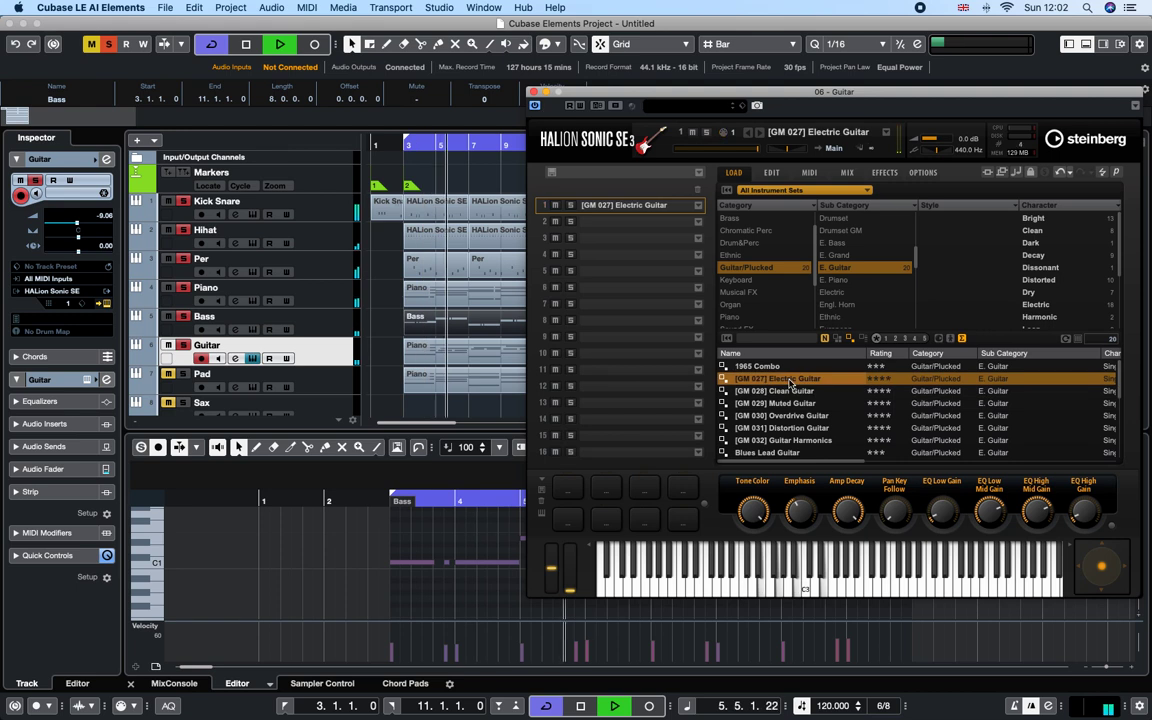
click(785, 402)
click(789, 416)
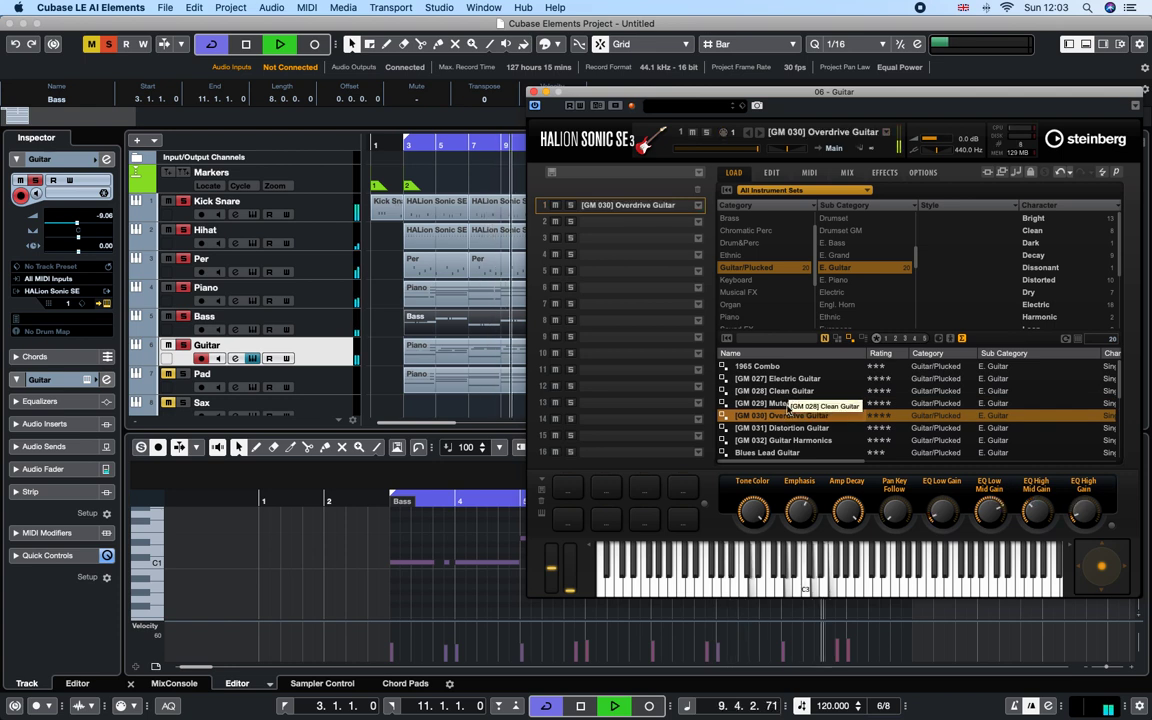
click(786, 428)
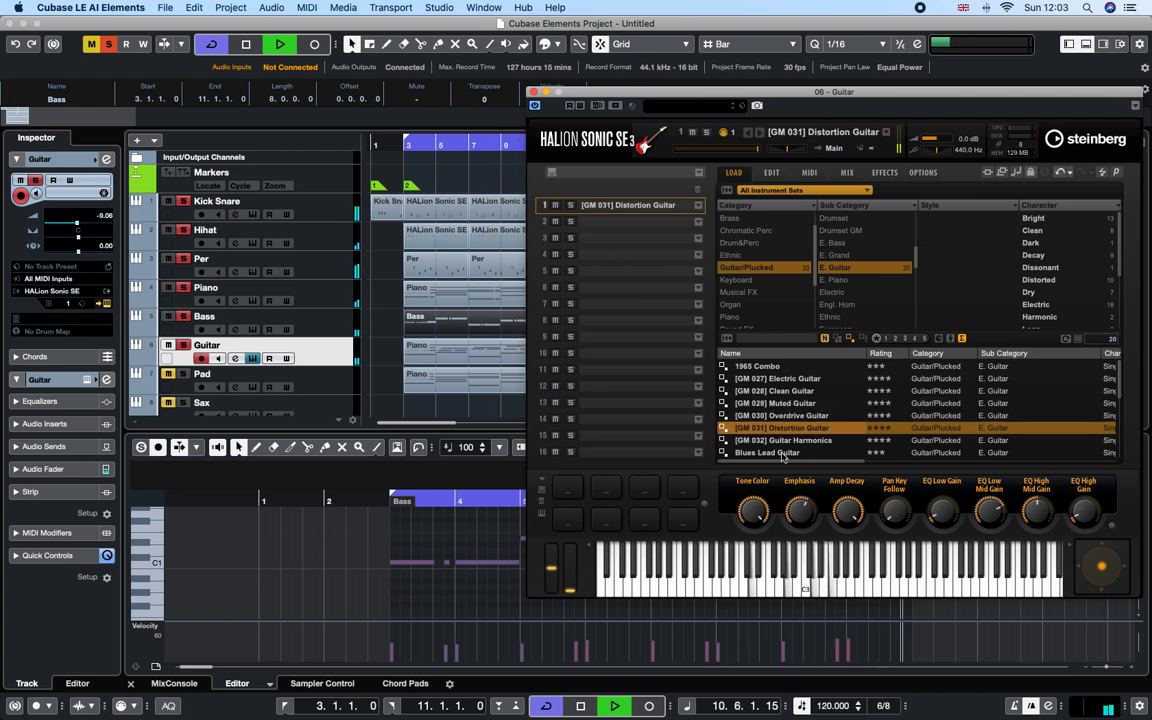
click(784, 454)
click(781, 390)
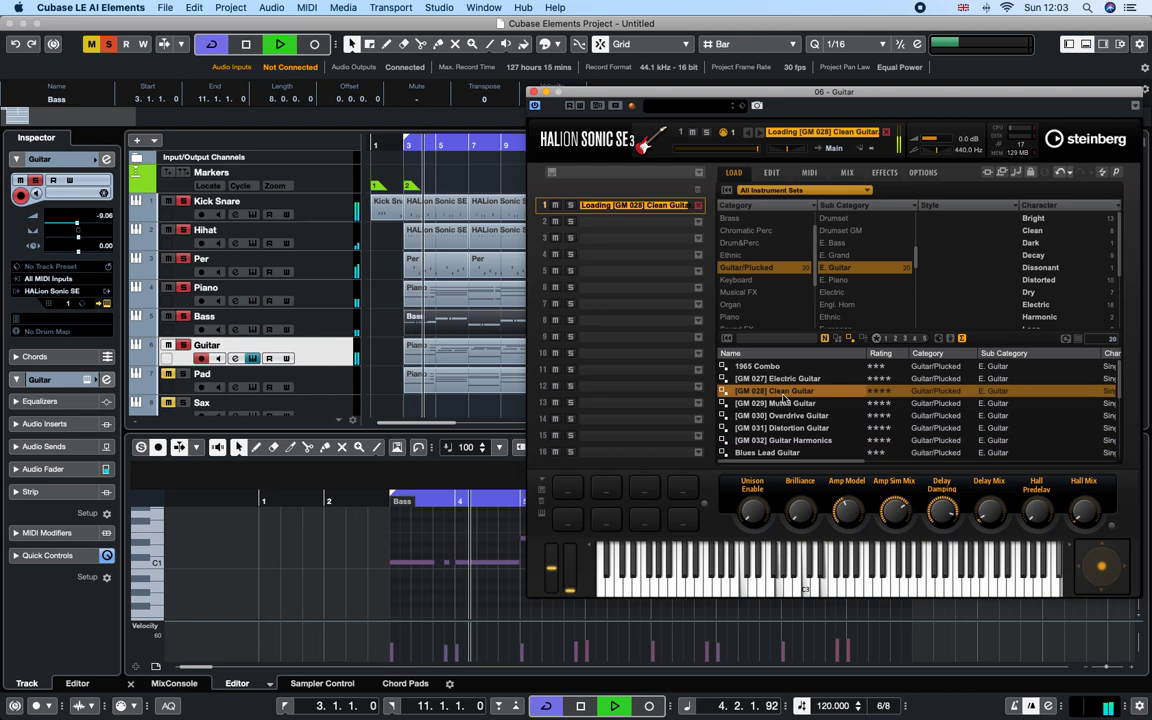
click(534, 91)
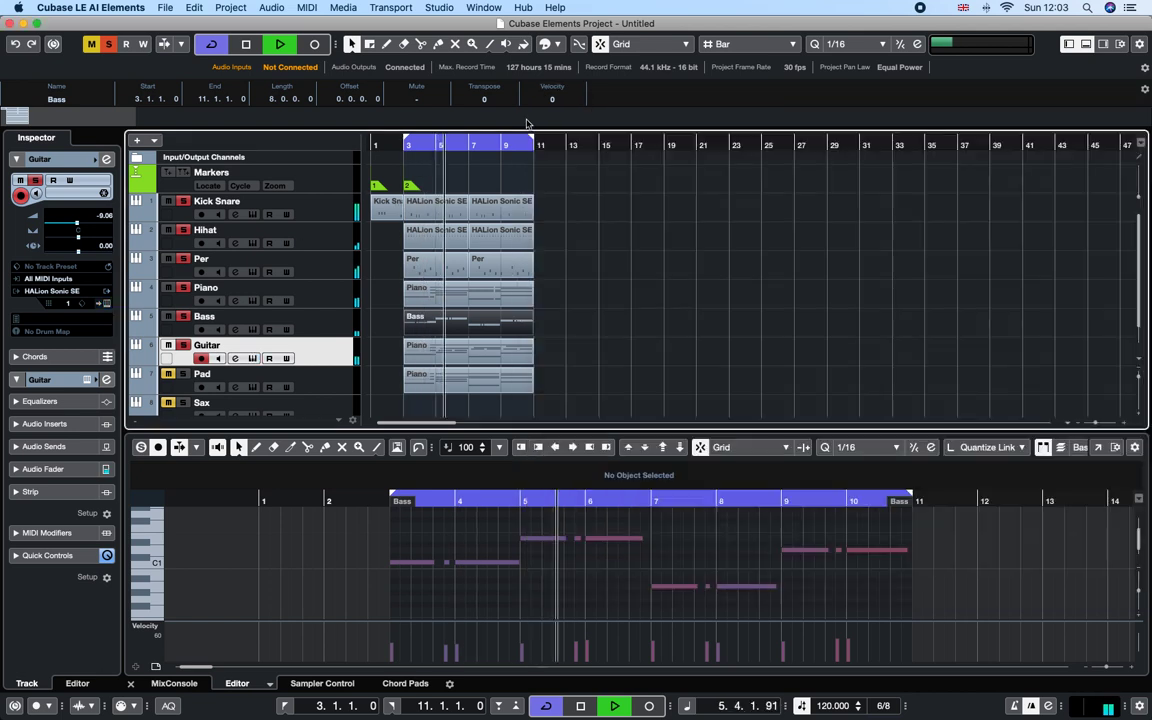
Step: Solo only the Guitar track and view its part in a separate Key Editor window, with the bars before the part visible
click(109, 50)
key(space)
click(440, 352)
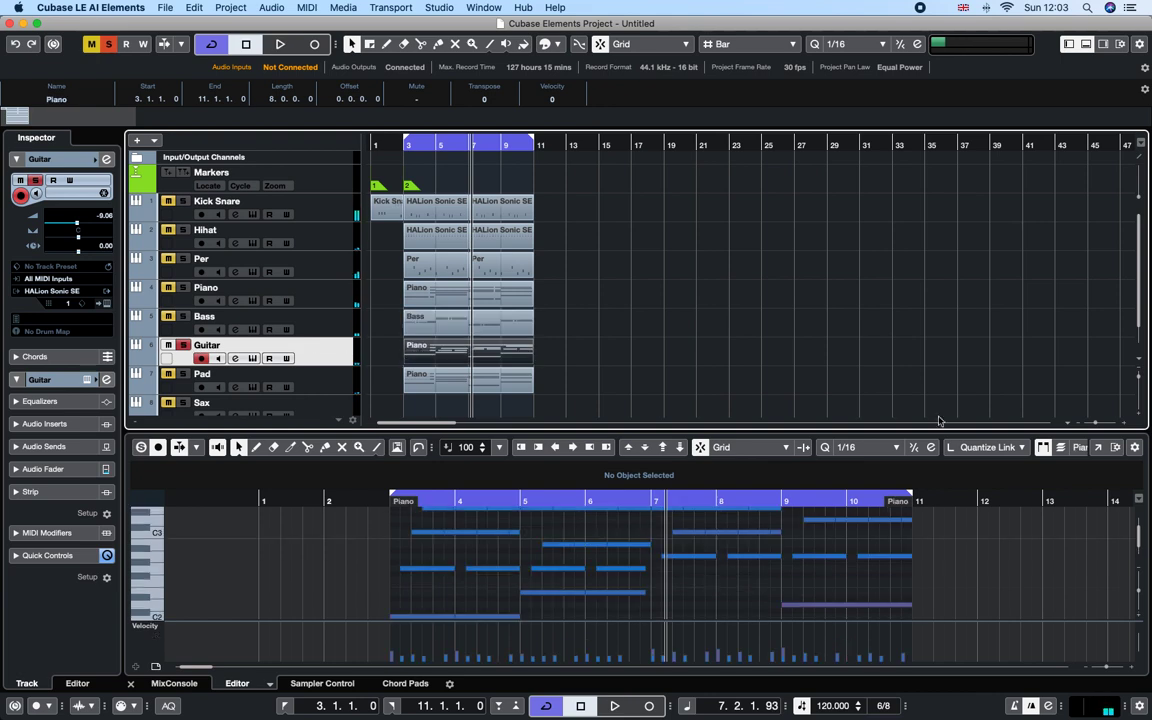
click(1104, 447)
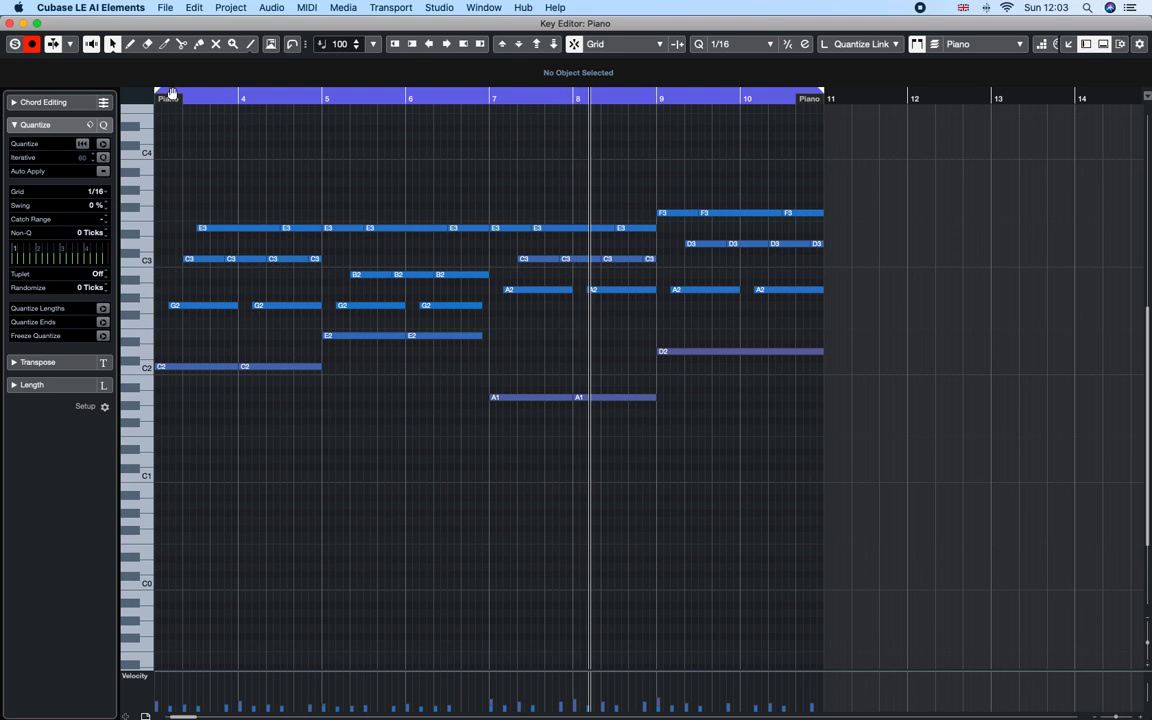
drag(213, 98, 313, 95)
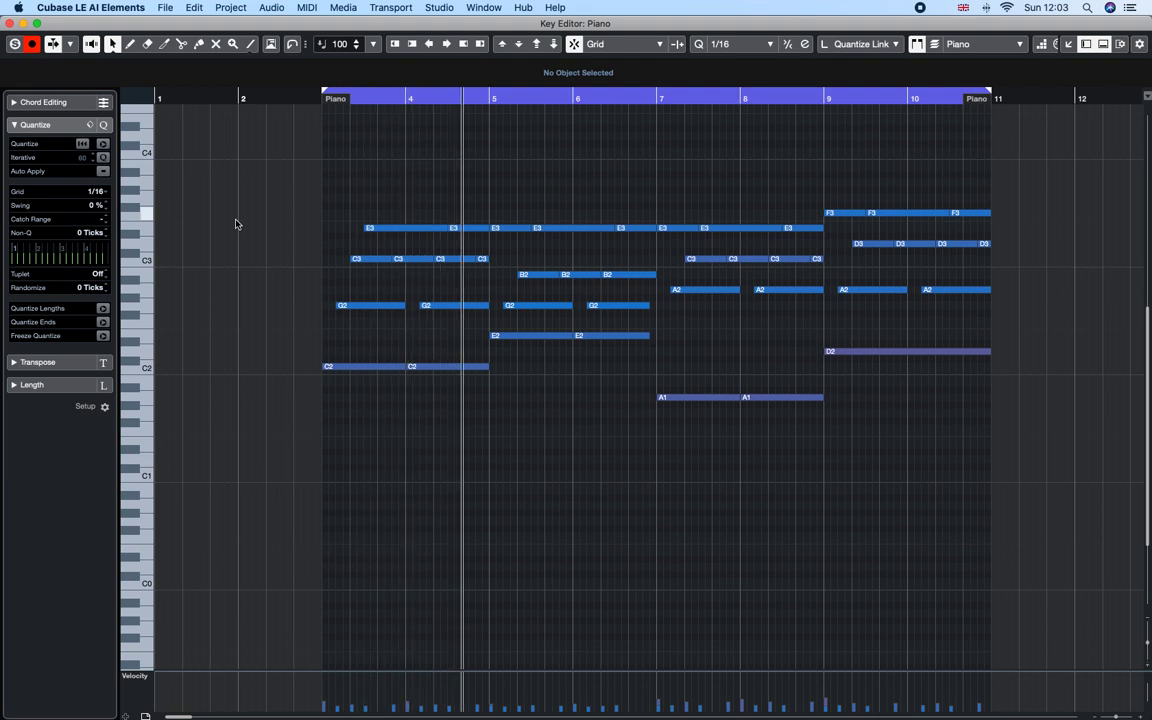
Step: Draw a C4 note from 3.1.1 to 3.3.1 and a short C4 note after it, moving the short one to 3.4.1
right_click(328, 166)
click(347, 164)
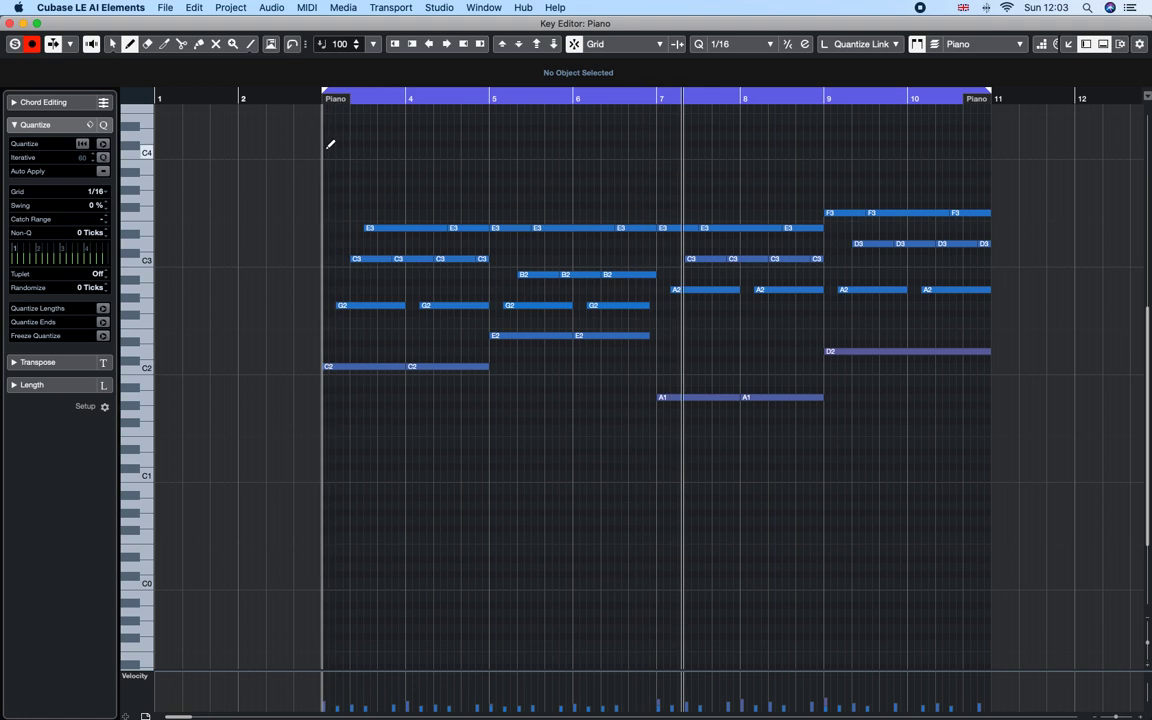
mouse_move(329, 148)
mouse_down()
mouse_move(499, 137)
mouse_move(337, 123)
mouse_move(381, 148)
mouse_up()
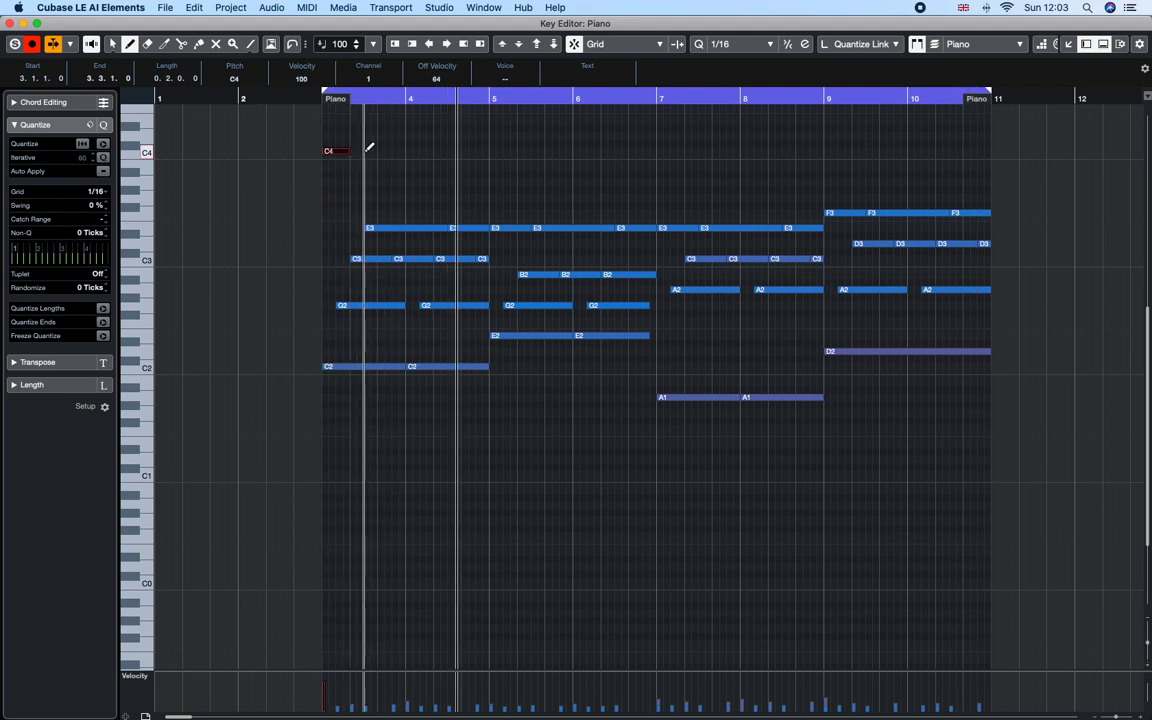
click(361, 151)
click(333, 100)
key(1)
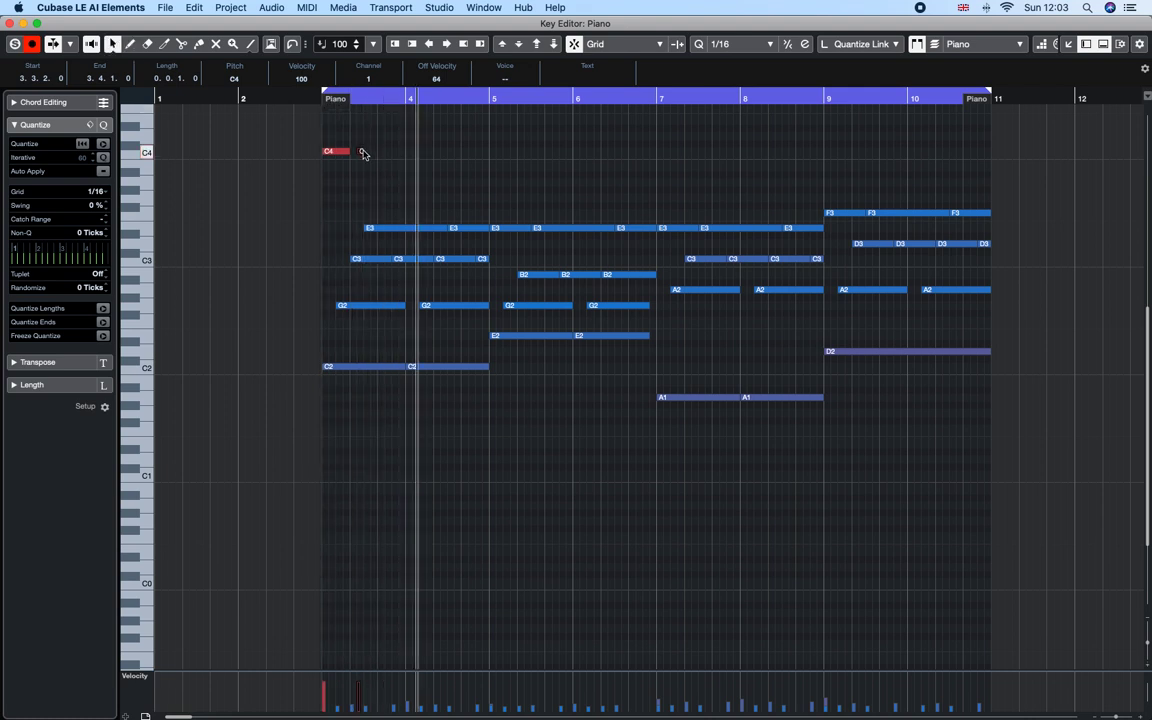
drag(363, 154, 368, 152)
key(space)
key(space)
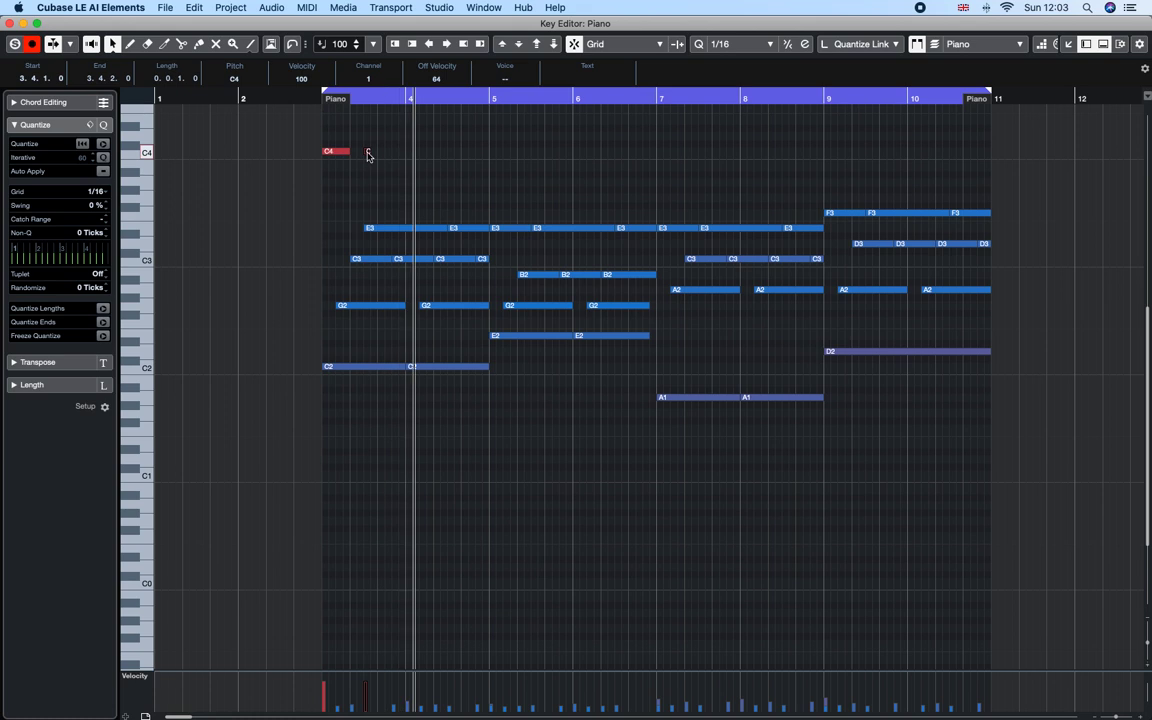
Step: Rearrange the drawn test notes at the start of bar 3 and delete them from the guitar part
drag(365, 154, 333, 151)
click(322, 100)
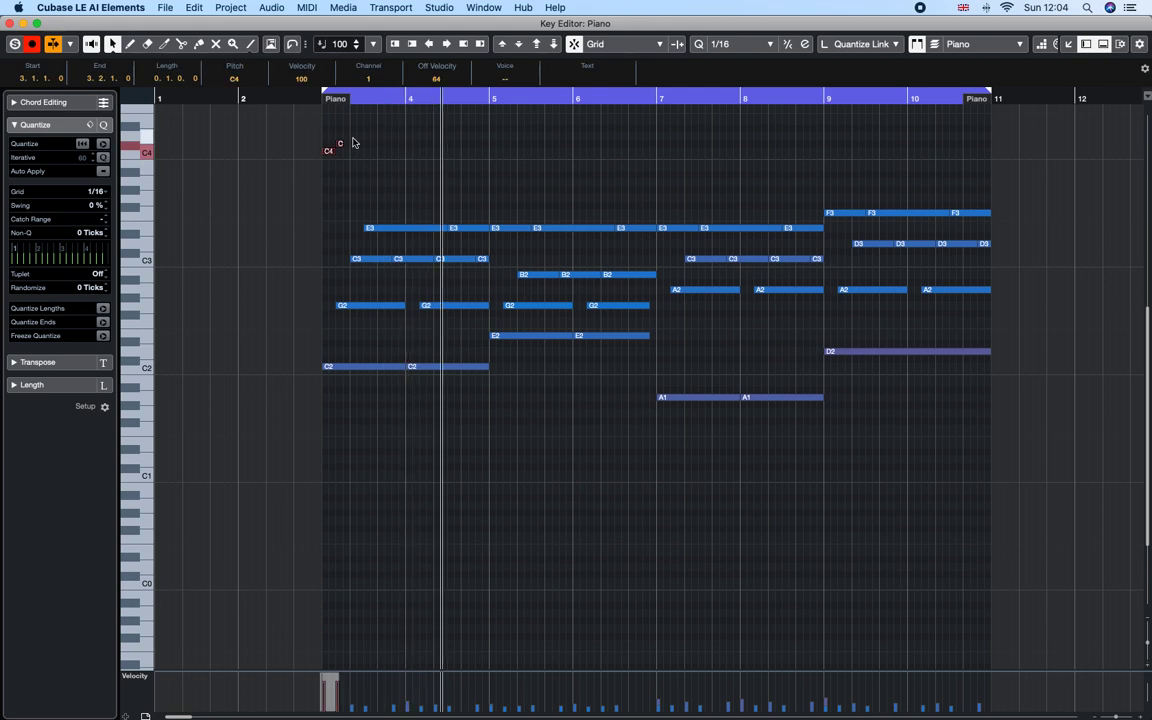
key(Delete)
click(375, 185)
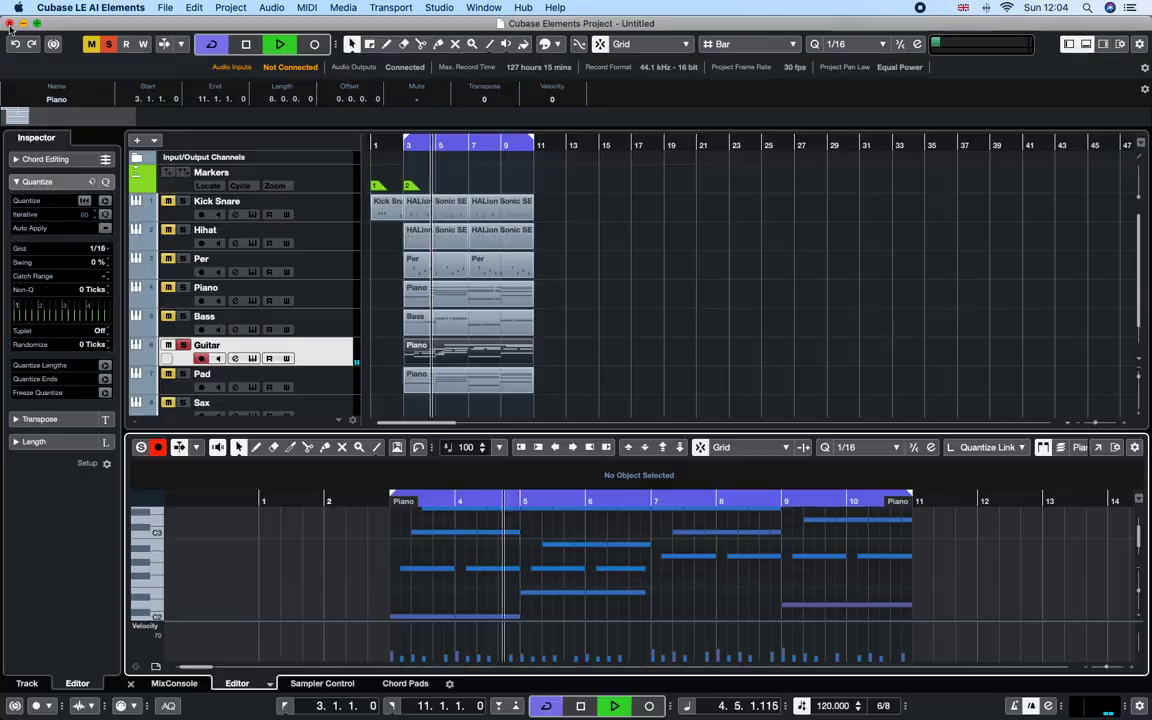
Step: Close the Key Editor window and solo the Kick Snare, Hihat, Per, Piano, Bass and Pad tracks together with Guitar
key(super+w)
click(183, 206)
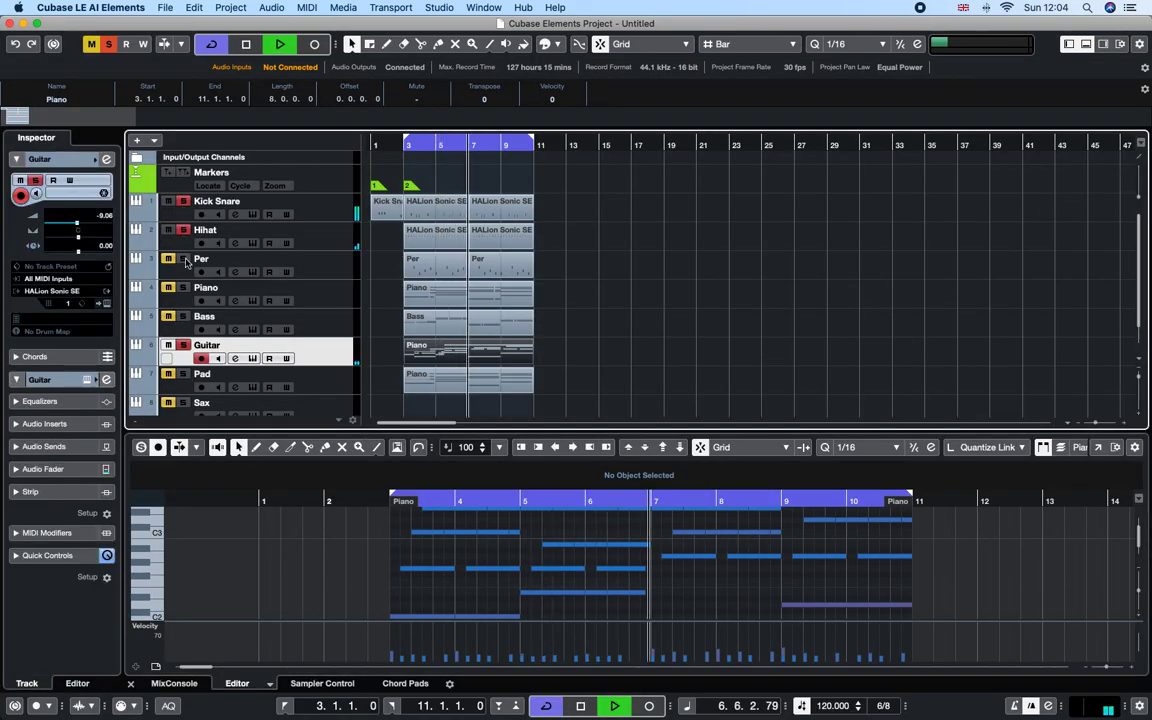
click(183, 231)
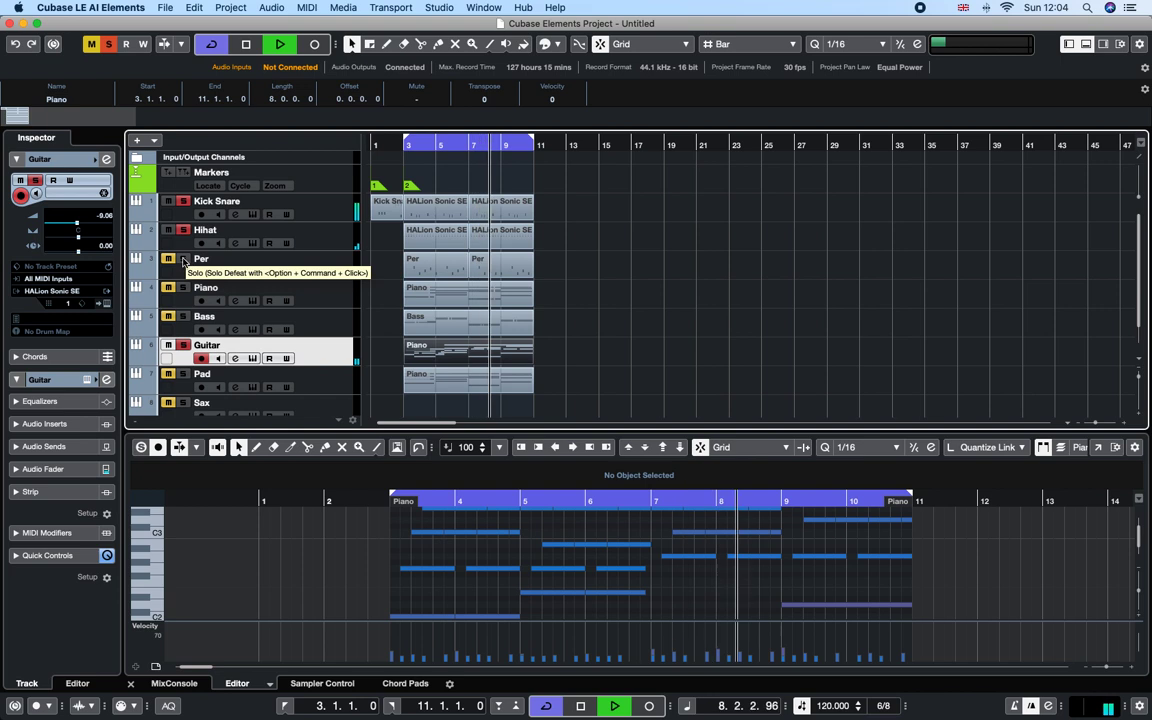
click(183, 260)
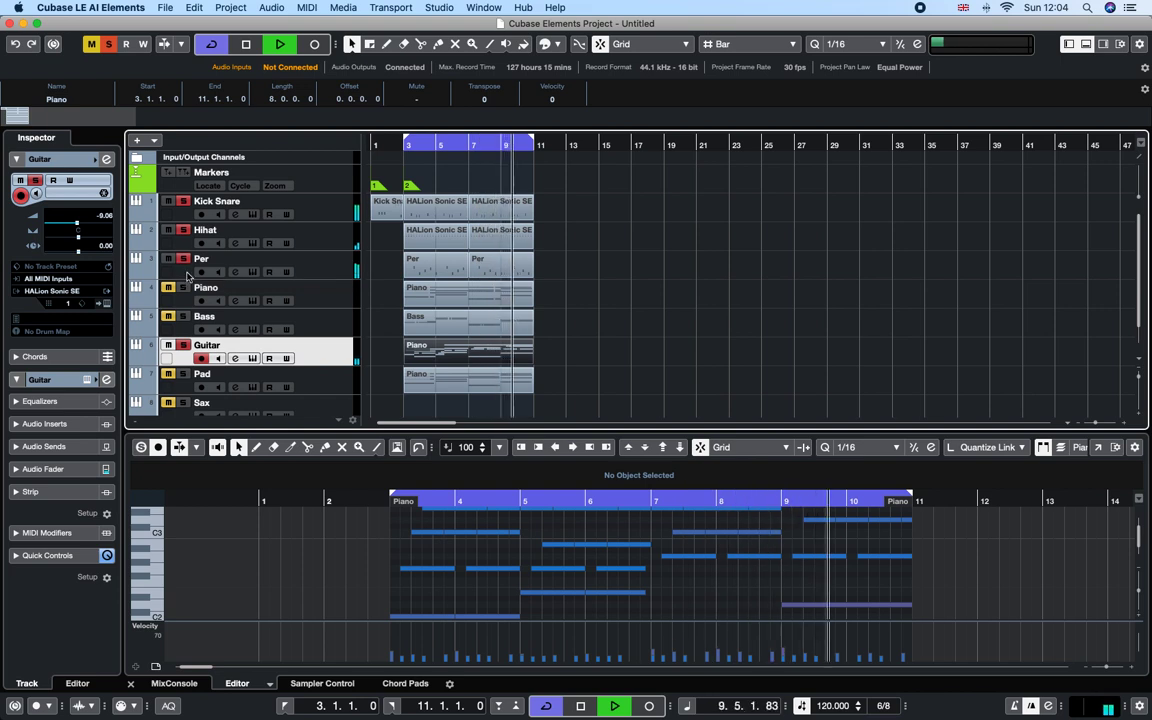
click(185, 289)
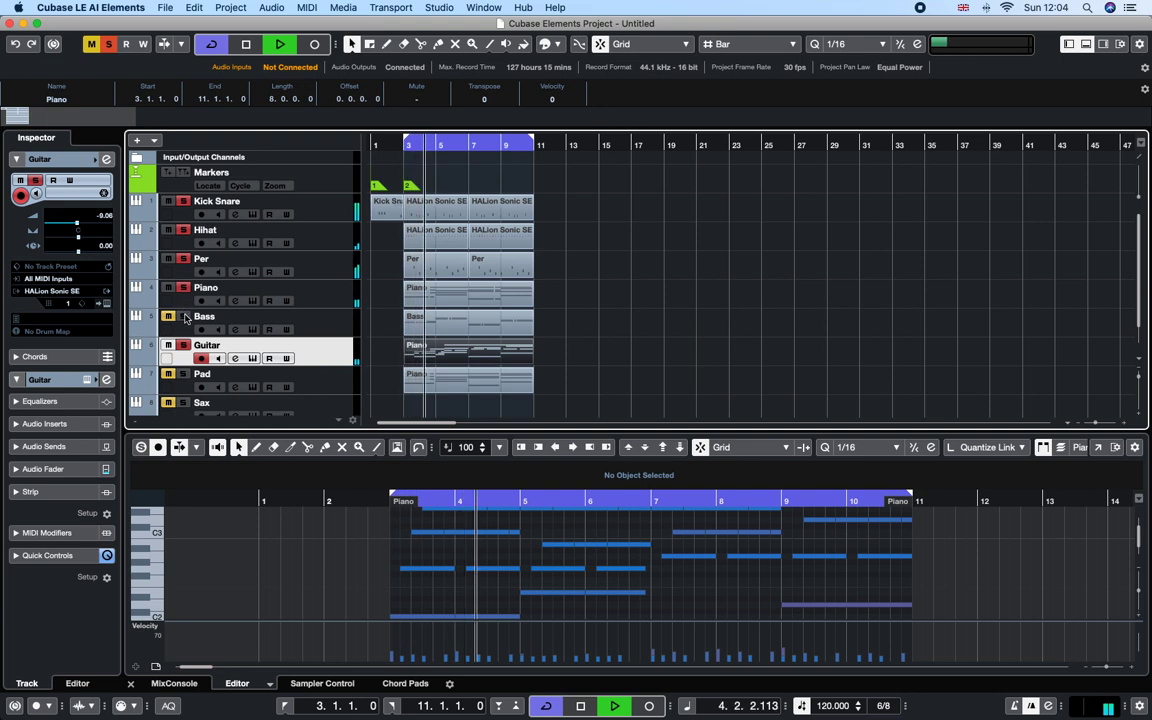
click(184, 317)
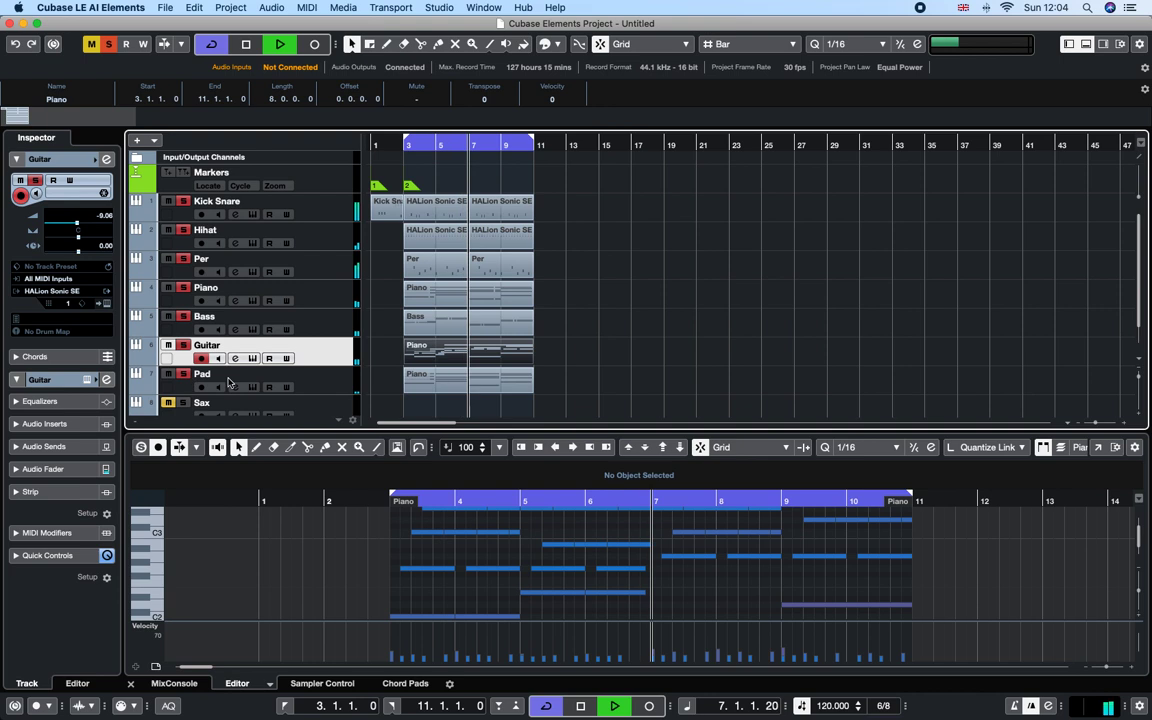
Step: Solo only the Pad track and play its part in a separate Key Editor window
click(320, 387)
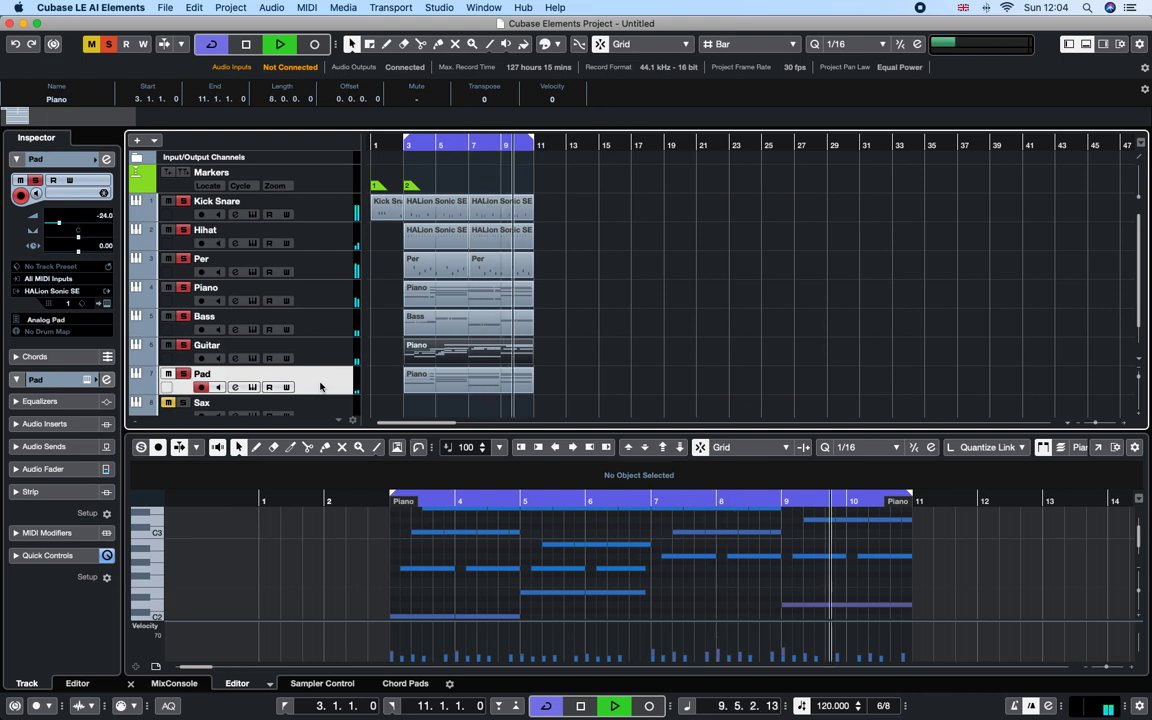
click(186, 373)
key(space)
click(186, 374)
click(443, 380)
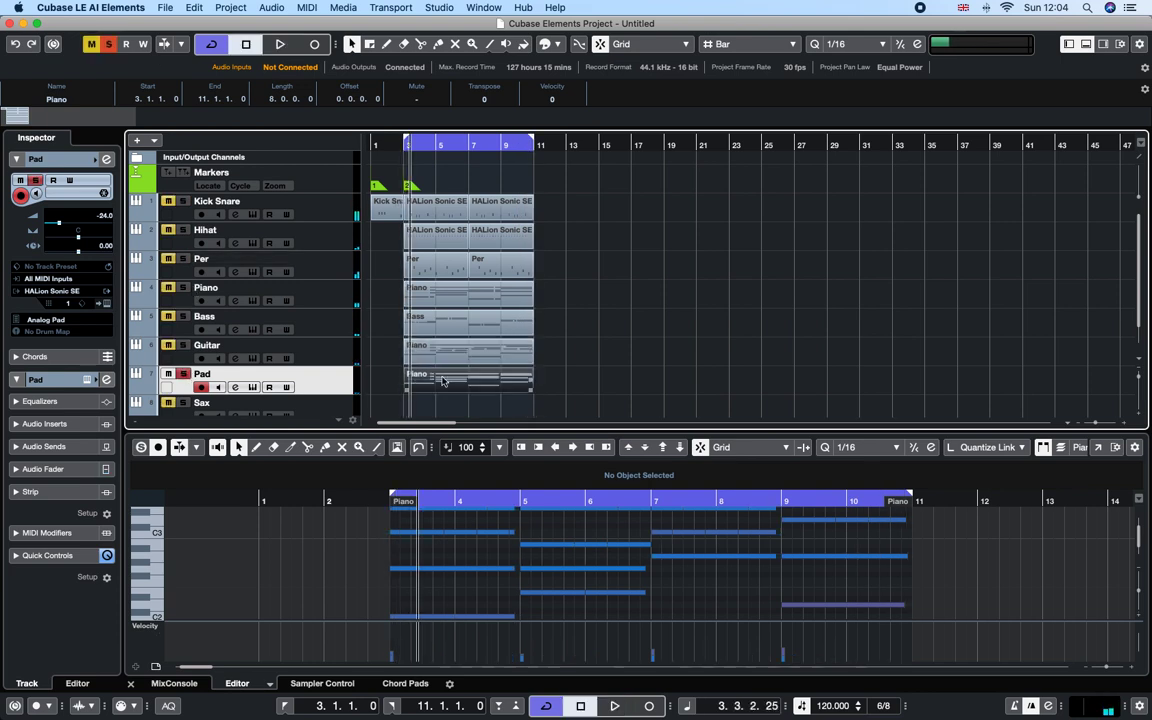
click(1095, 448)
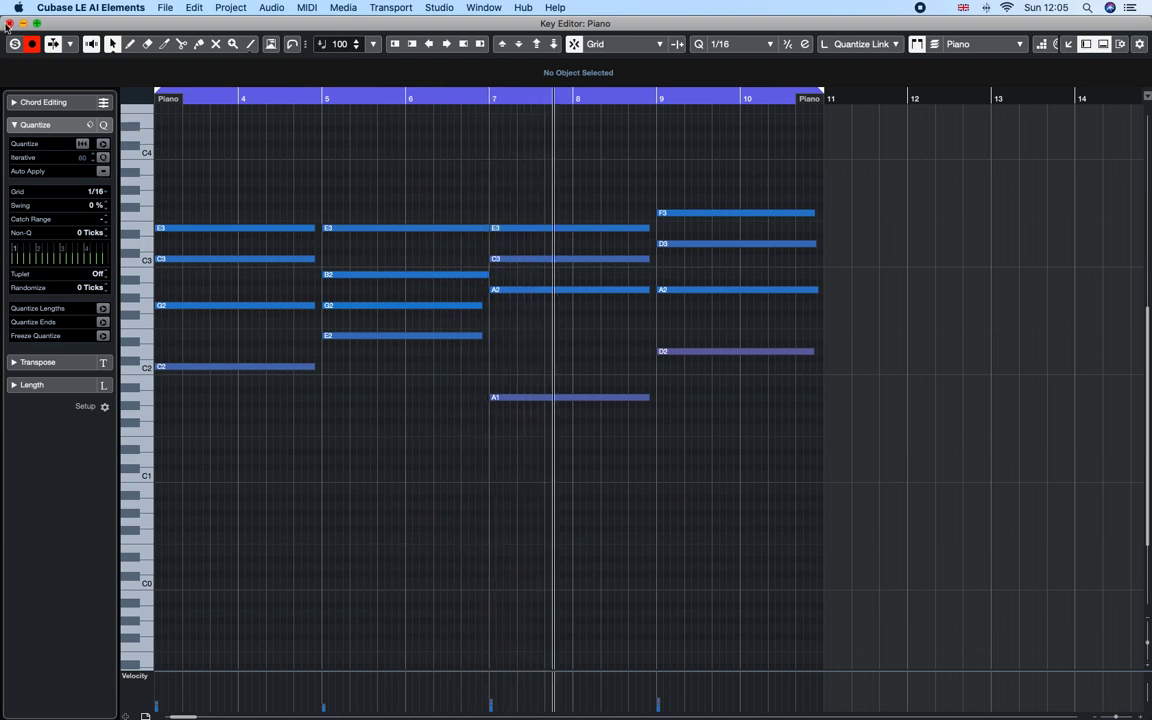
Step: Close the Key Editor window, check the Analog Pad preset in the Pad track's instrument, and close the instrument
key(super+w)
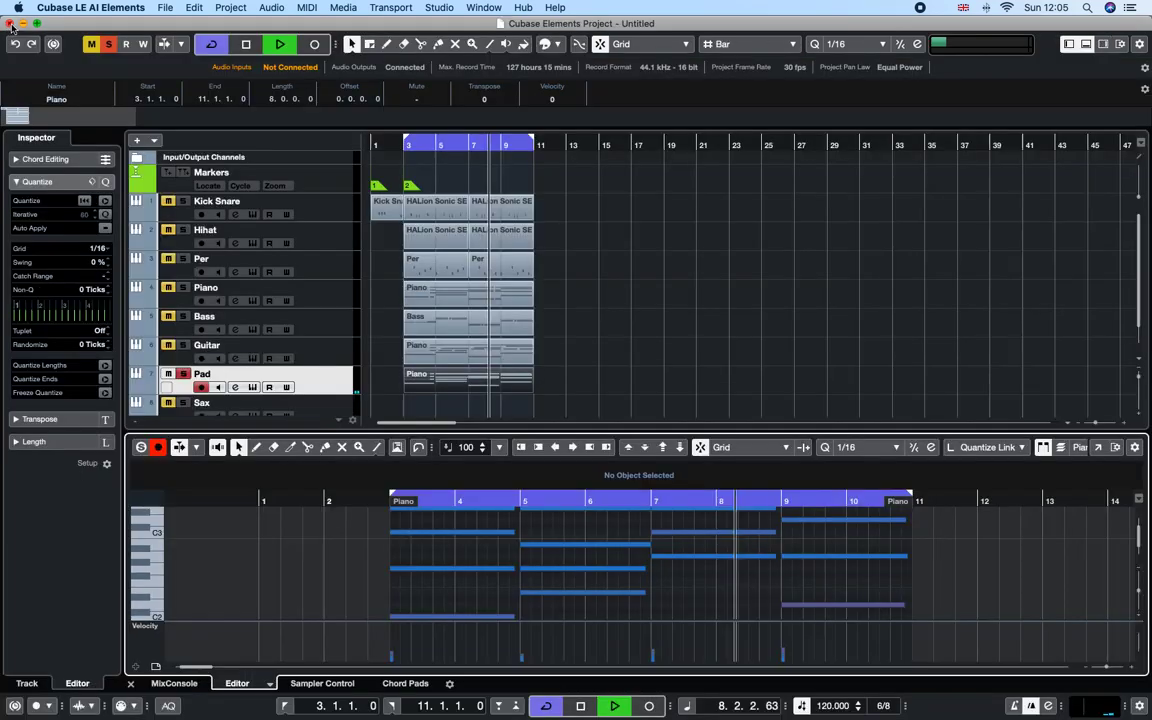
click(254, 388)
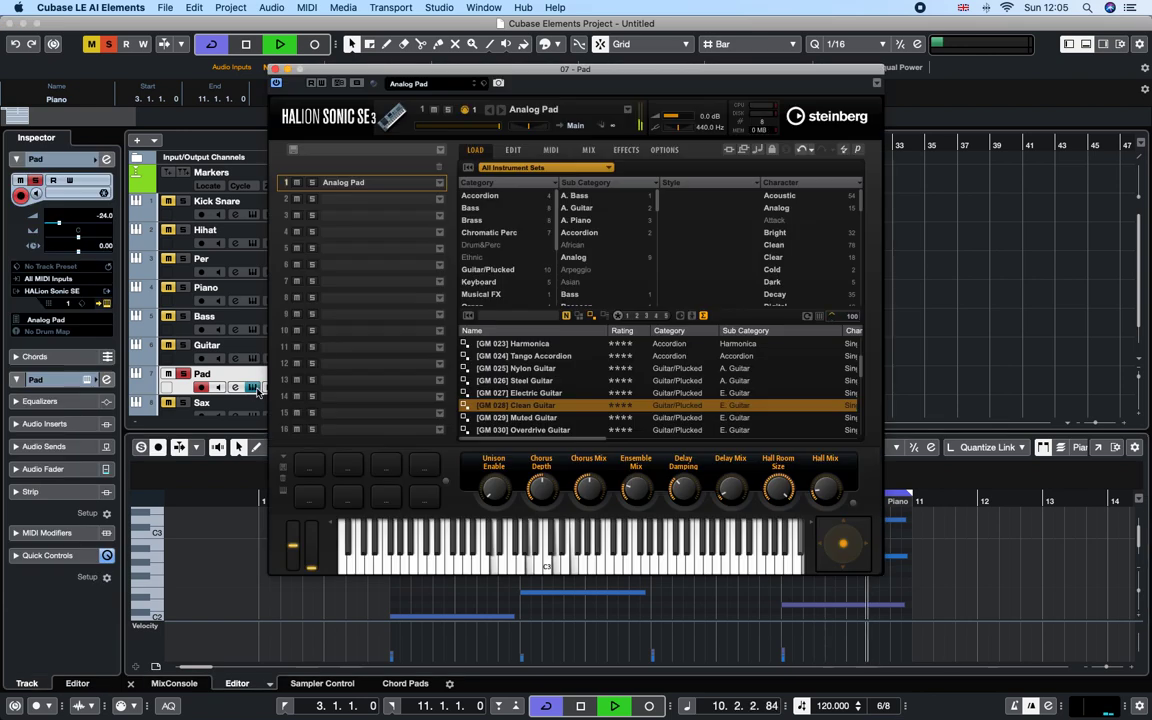
scroll(485, 245, down, 1)
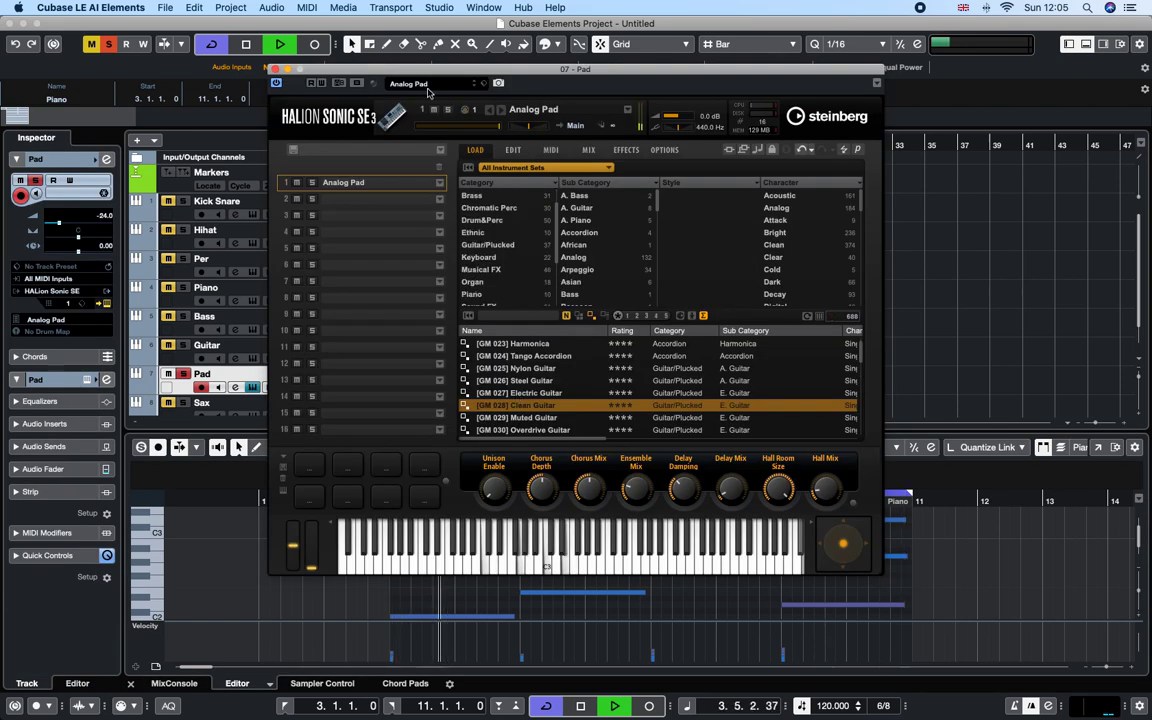
click(427, 86)
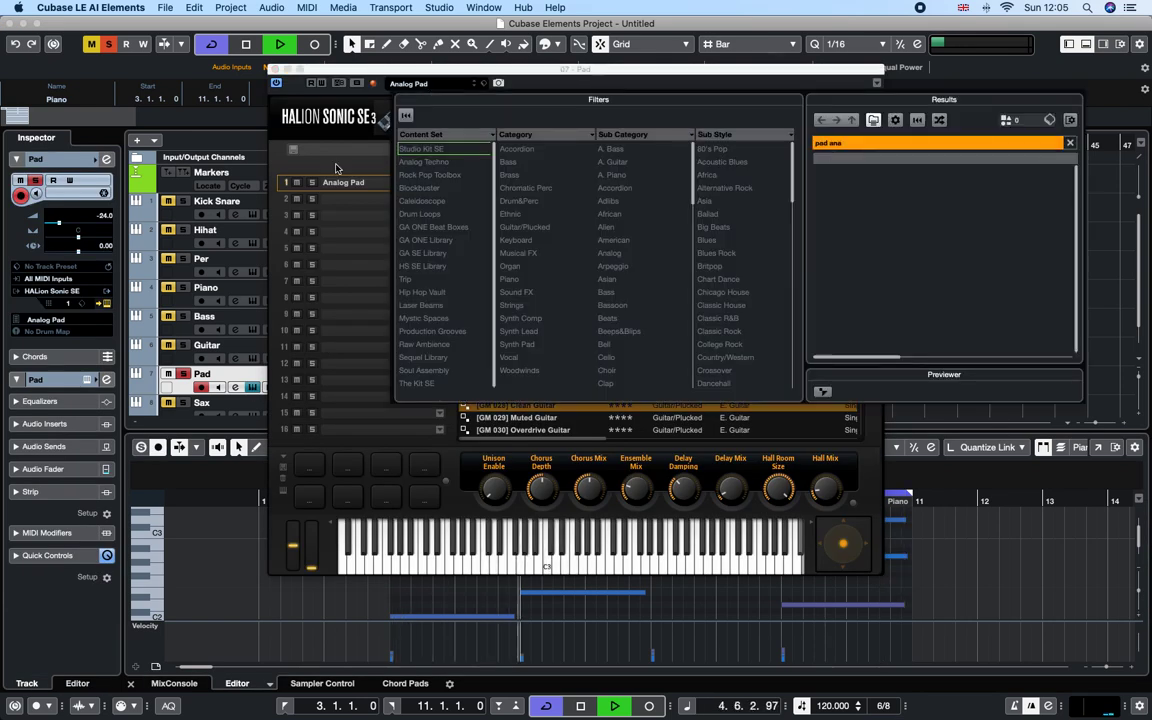
drag(339, 183, 339, 186)
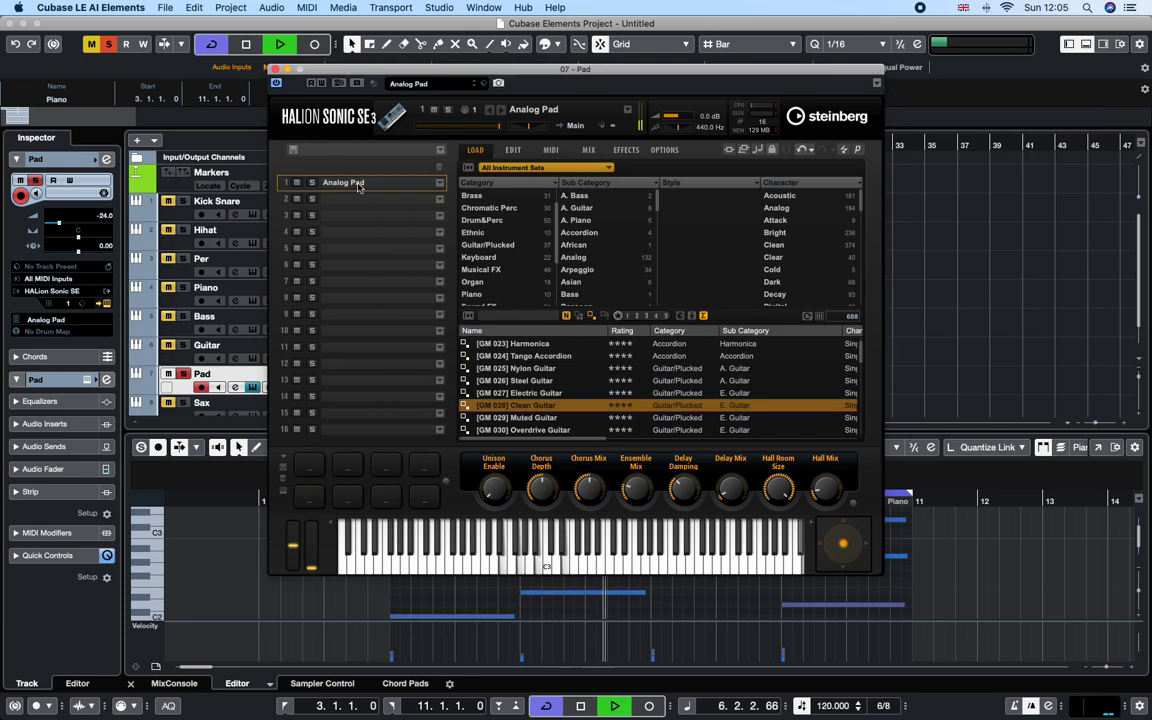
drag(450, 68, 554, 86)
click(379, 90)
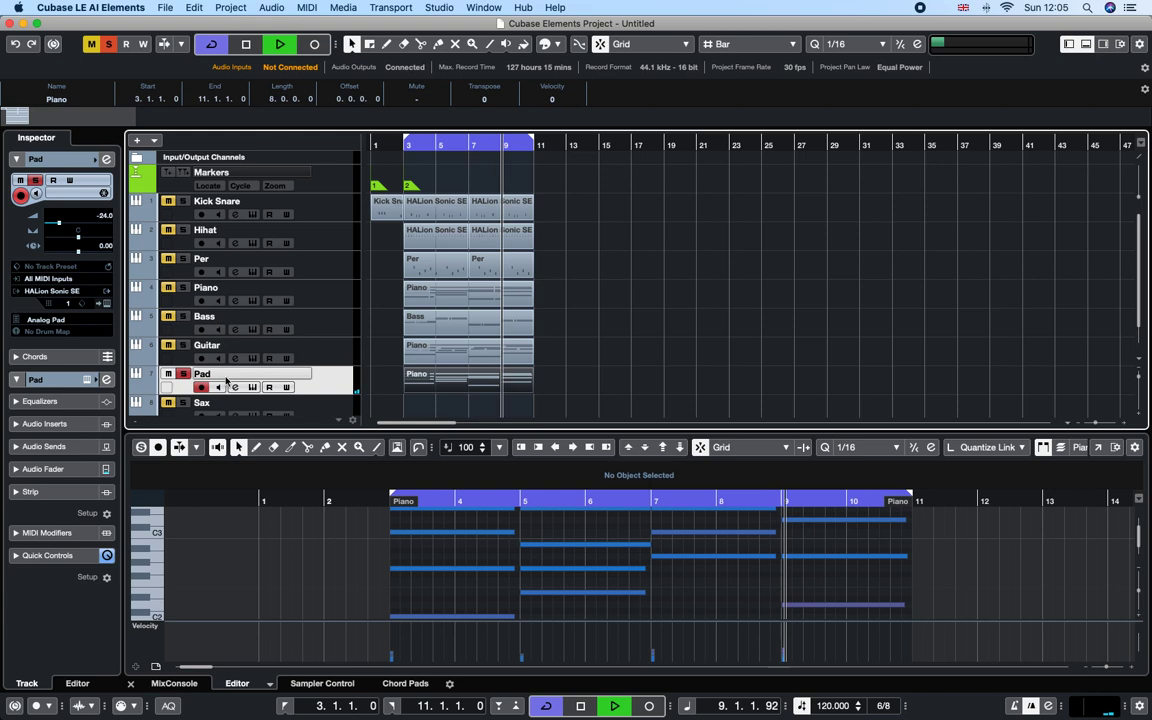
Step: Solo the Guitar, Bass and Piano tracks together with Pad and show the MixConsole during playback
click(330, 357)
click(183, 317)
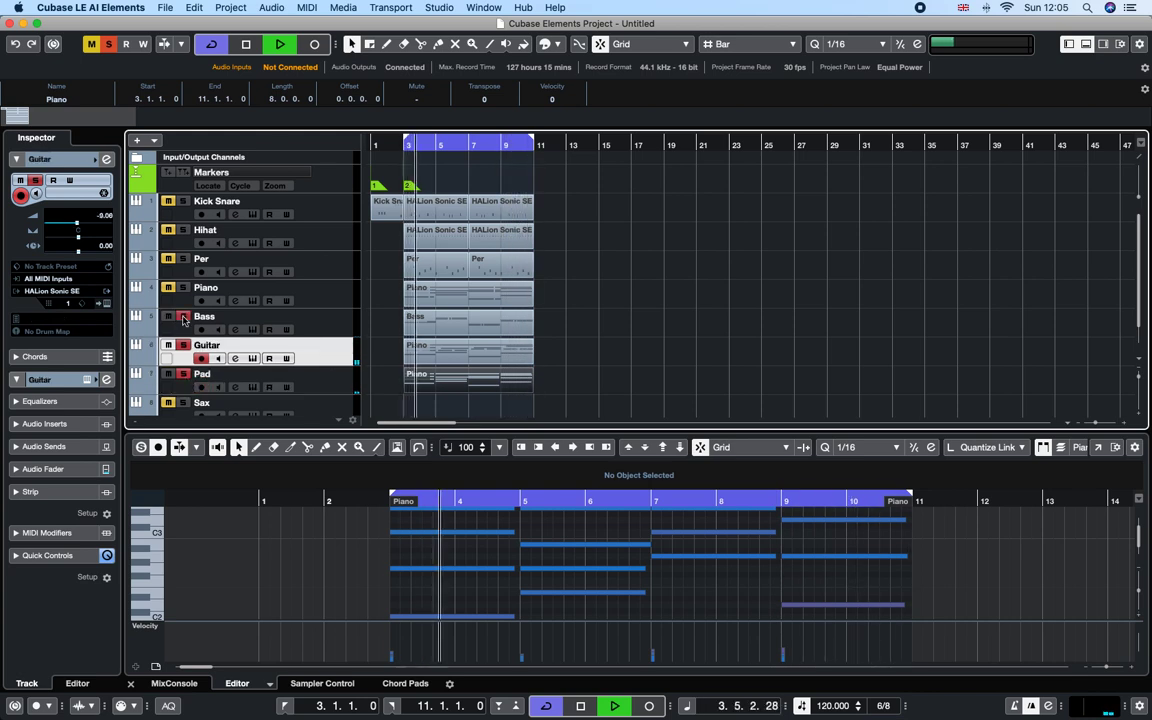
click(183, 287)
click(439, 7)
click(466, 60)
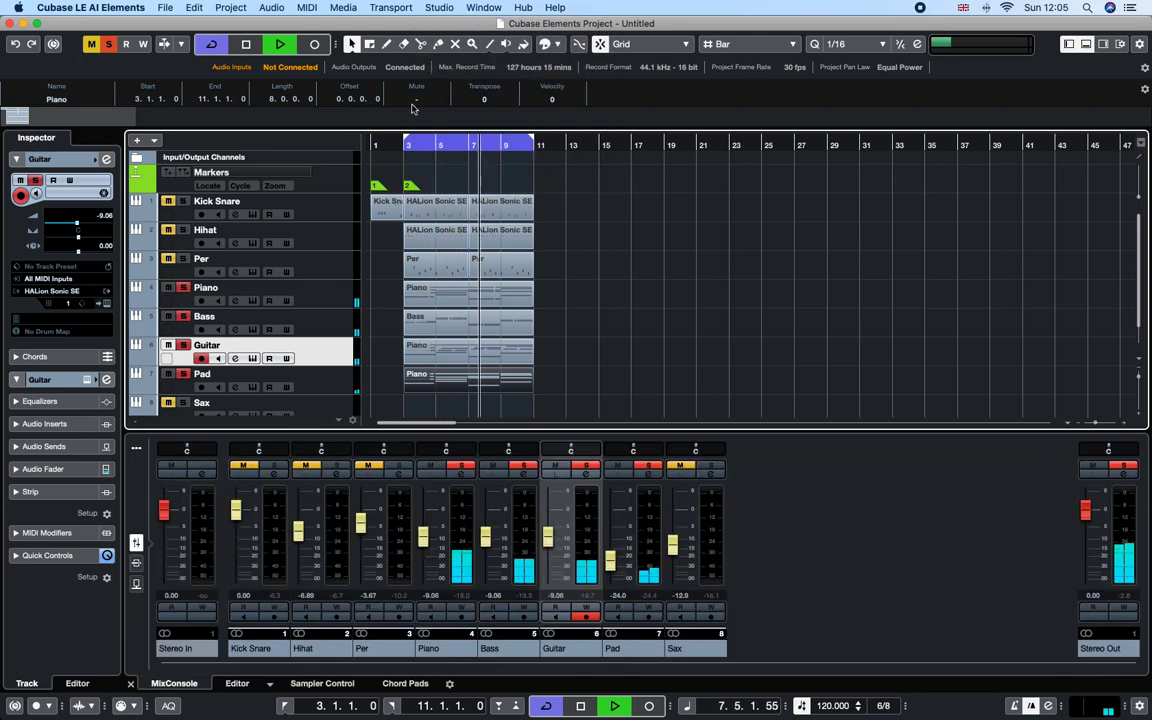
Step: Add the Per and Hihat tracks to the solo group, then select the Sax track and solo it too
click(183, 259)
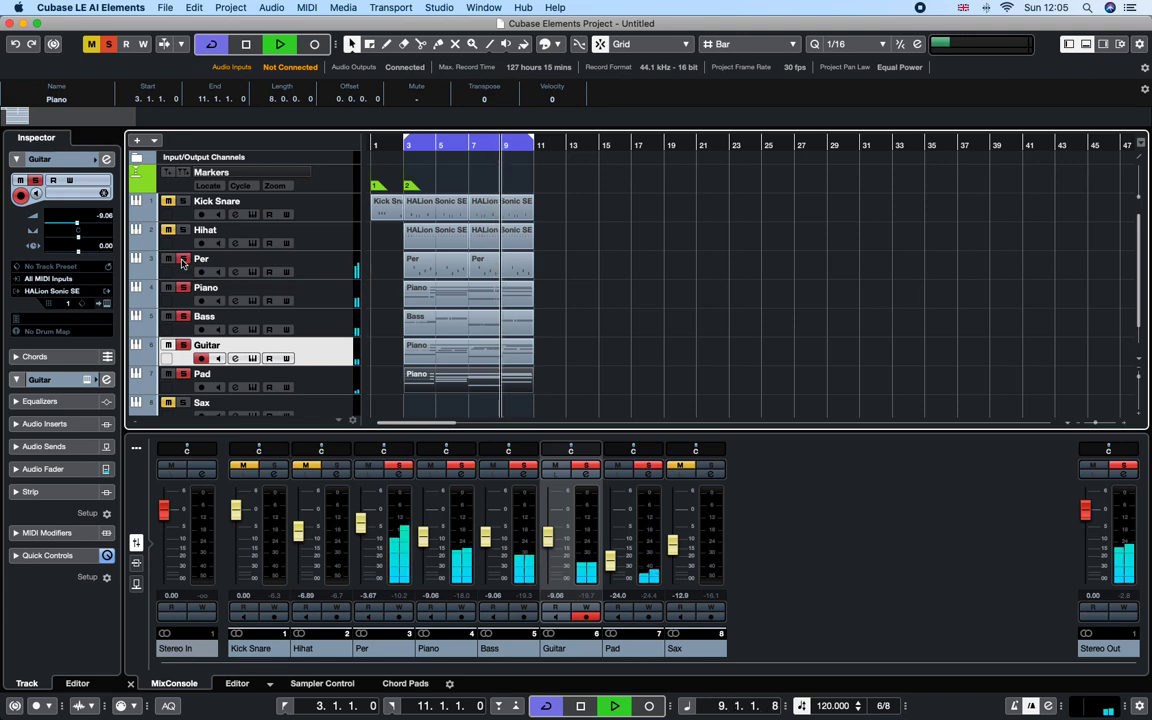
click(183, 232)
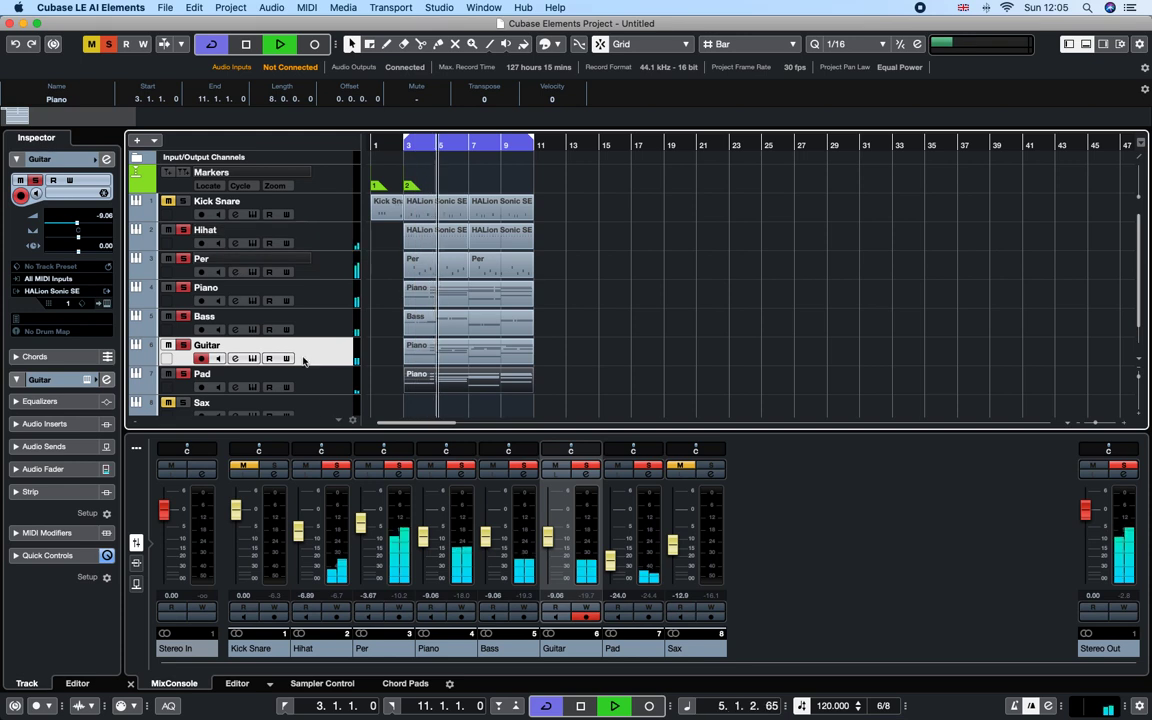
click(318, 406)
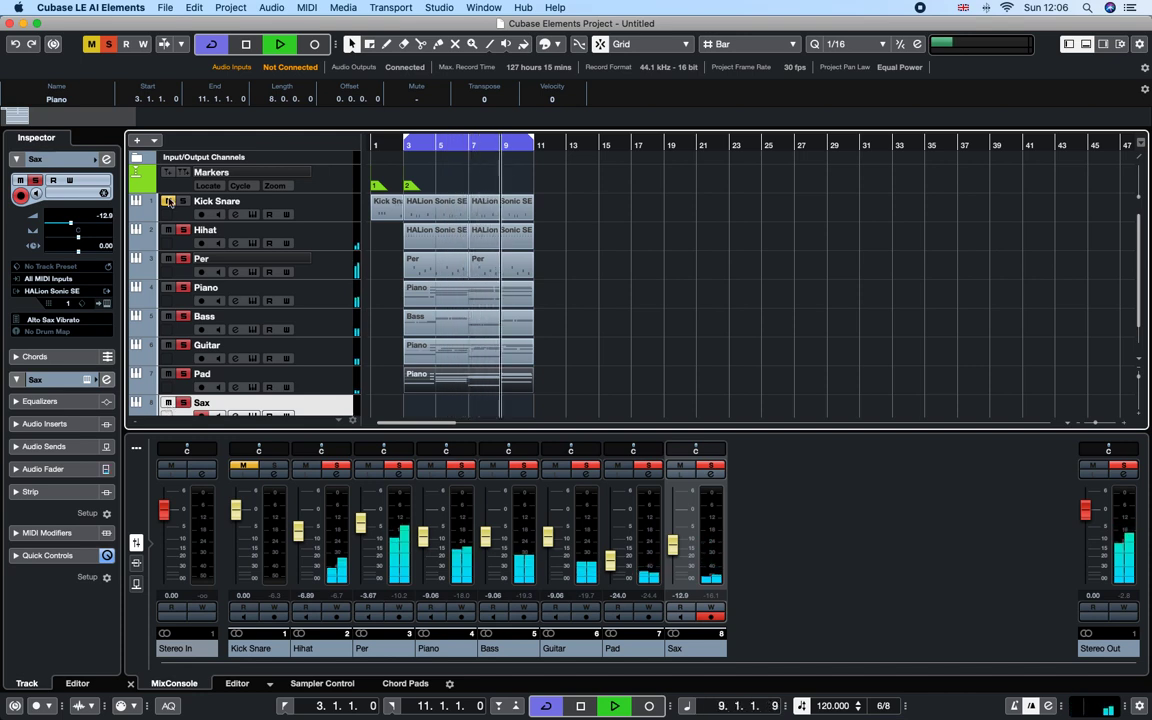
Step: Stop playback and duplicate the eight-bar Piano, Bass, Guitar and Pad parts so the copies start at bar 11
click(590, 210)
key(space)
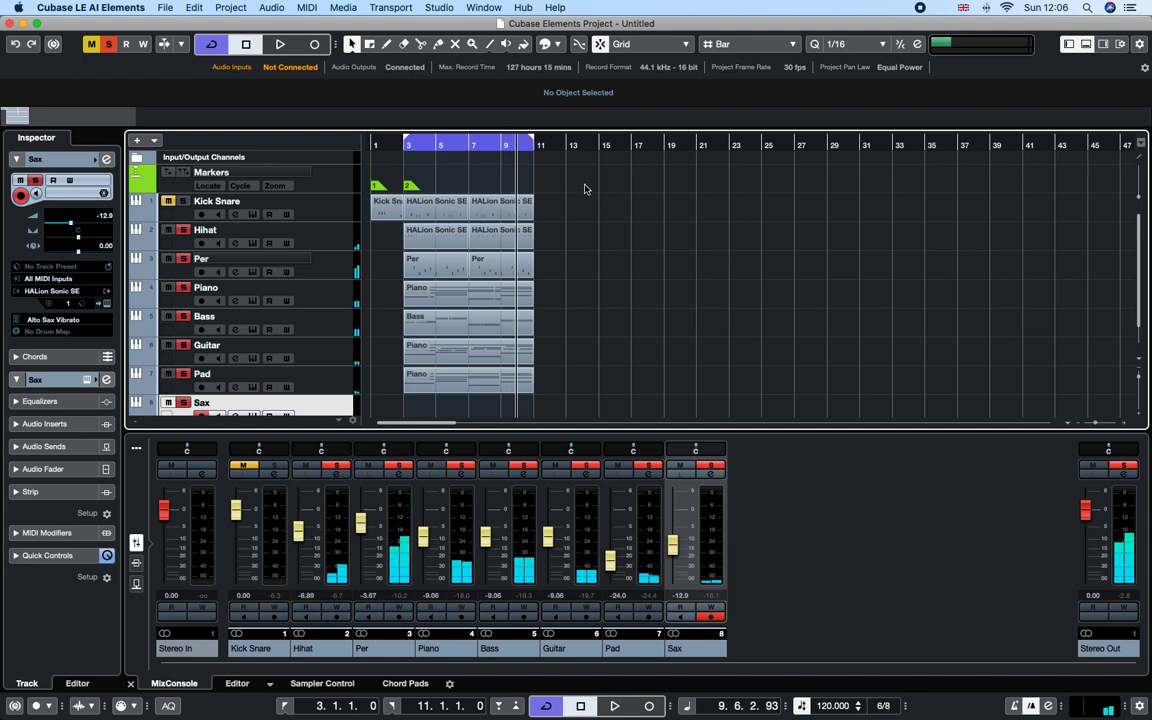
drag(423, 215, 426, 213)
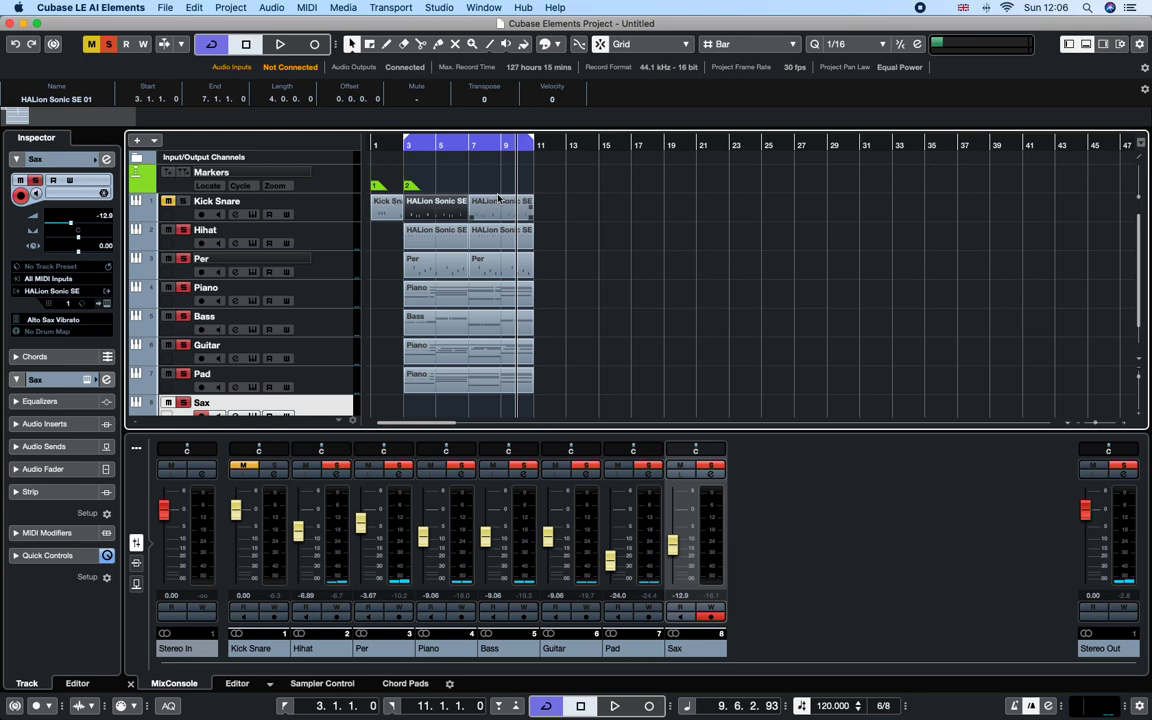
drag(563, 192, 426, 385)
click(578, 274)
click(473, 329)
key(super+d)
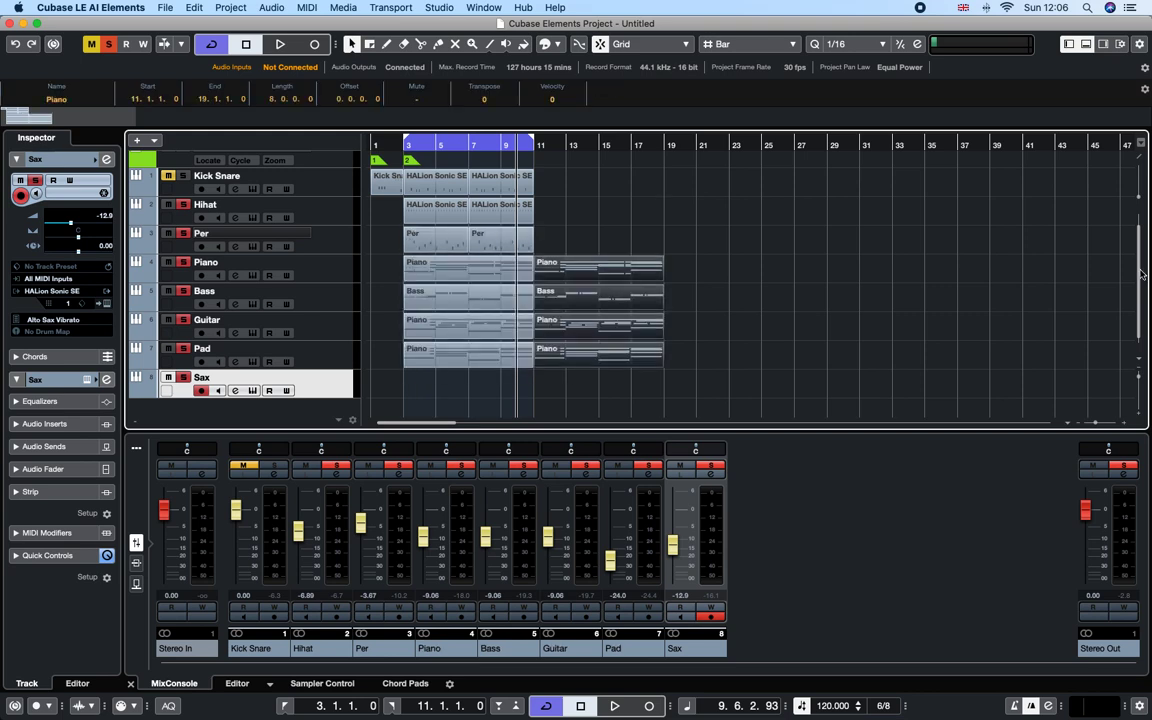
Step: Duplicate the Hihat, Per and Kick Snare parts that start at bar 7 so the copies start at bar 11
drag(1140, 273, 1135, 236)
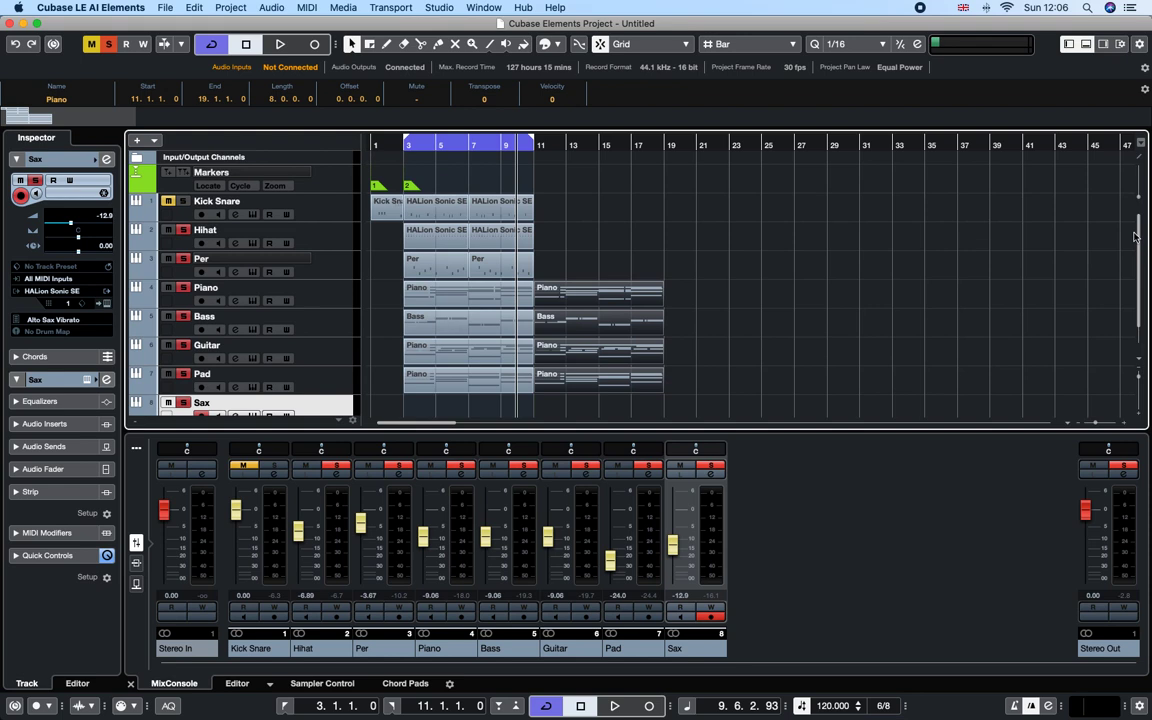
click(505, 236)
shift+click(516, 272)
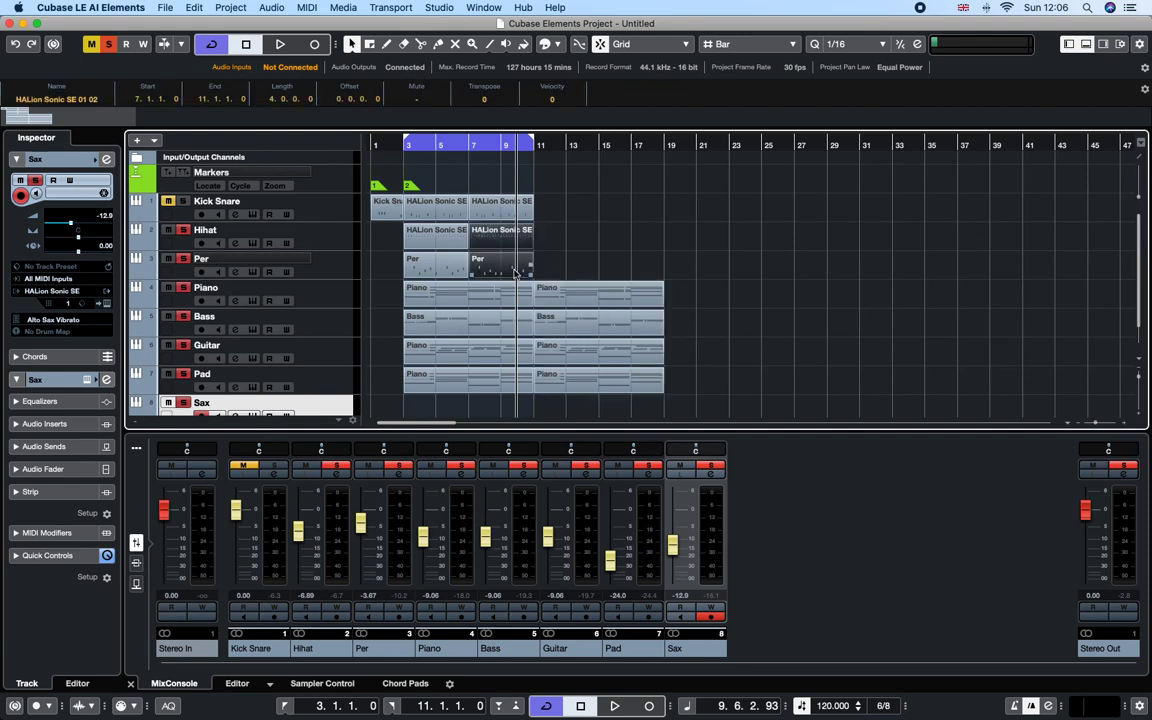
key(super+d)
click(528, 214)
key(super+d)
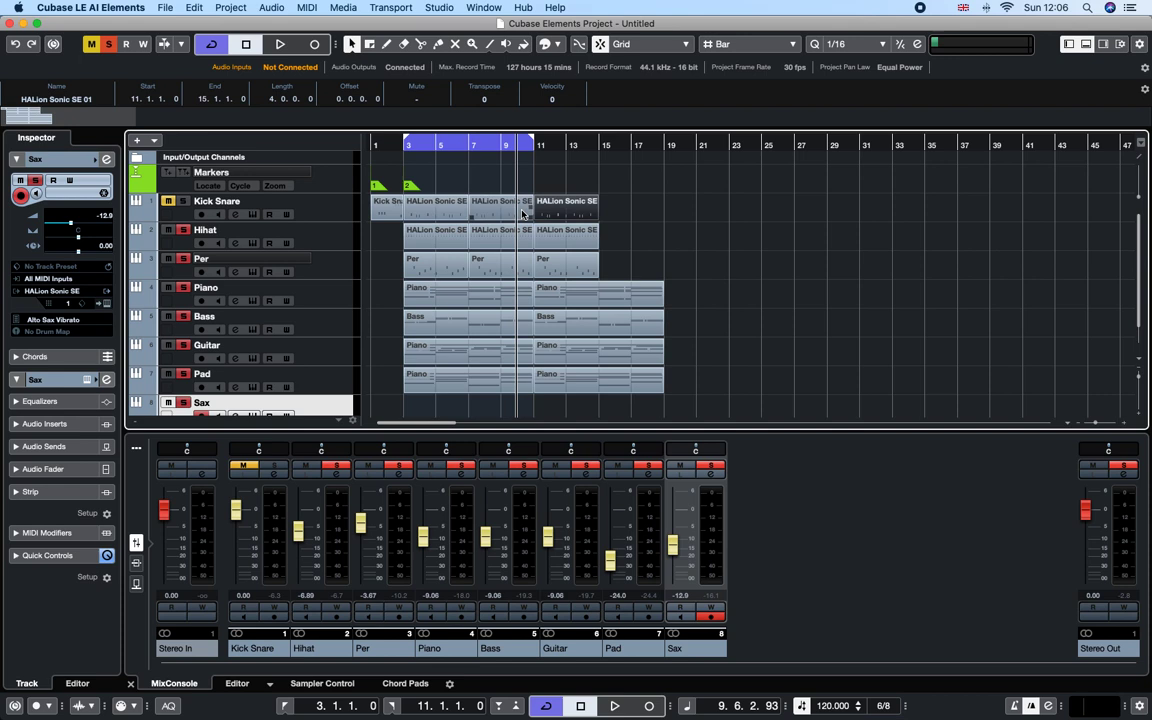
Step: Duplicate the Kick Snare, Hihat and Per parts from bar 11 to bar 15 and extend the cycle range to bar 19
drag(631, 196, 573, 264)
key(super+d)
drag(540, 143, 633, 148)
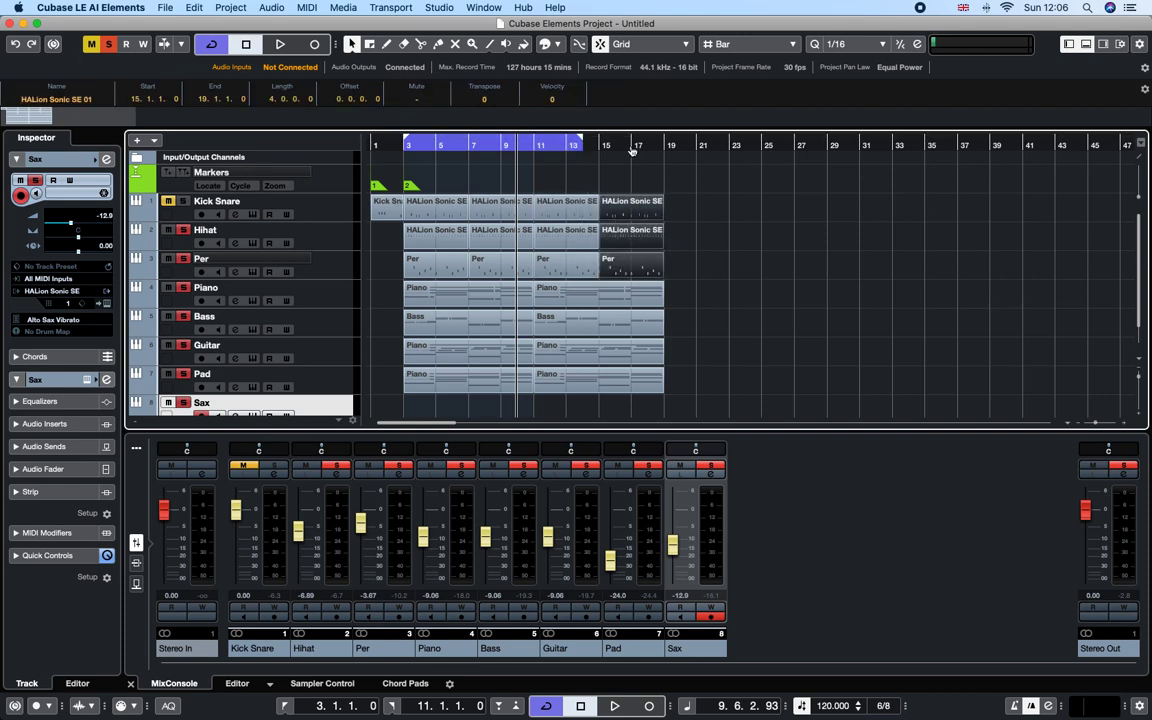
Step: Delete the four-bar Kick Snare part at bar 3 and play the arrangement from there
click(441, 213)
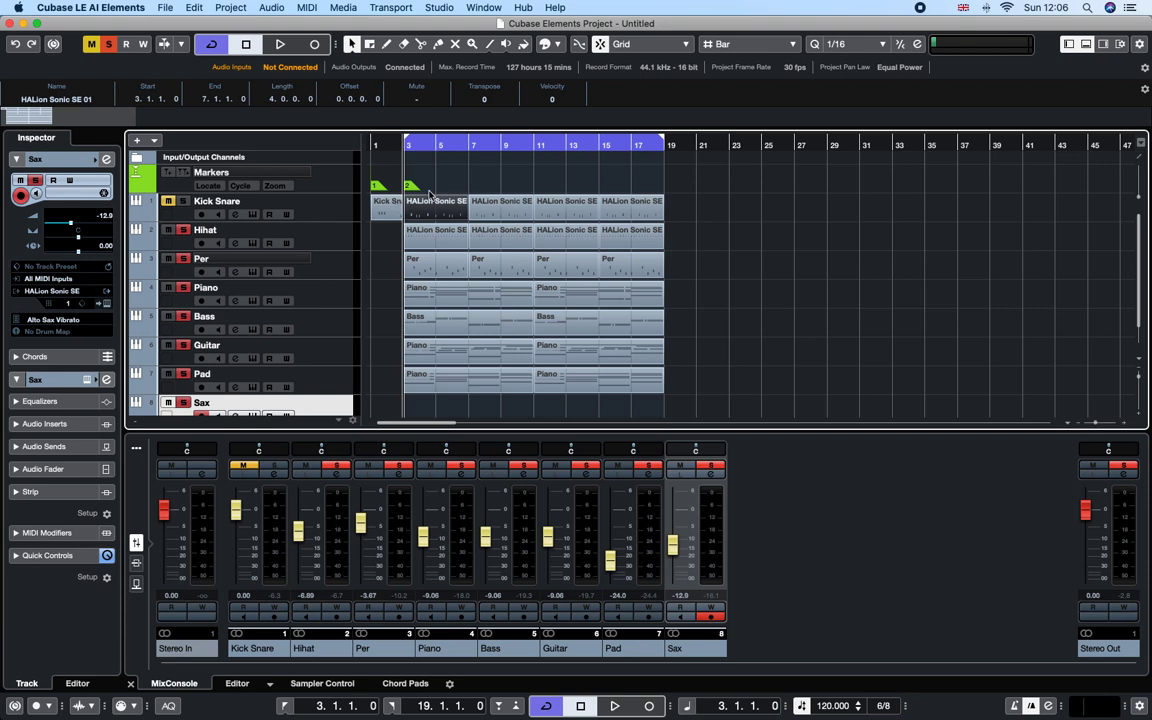
key(Delete)
key(space)
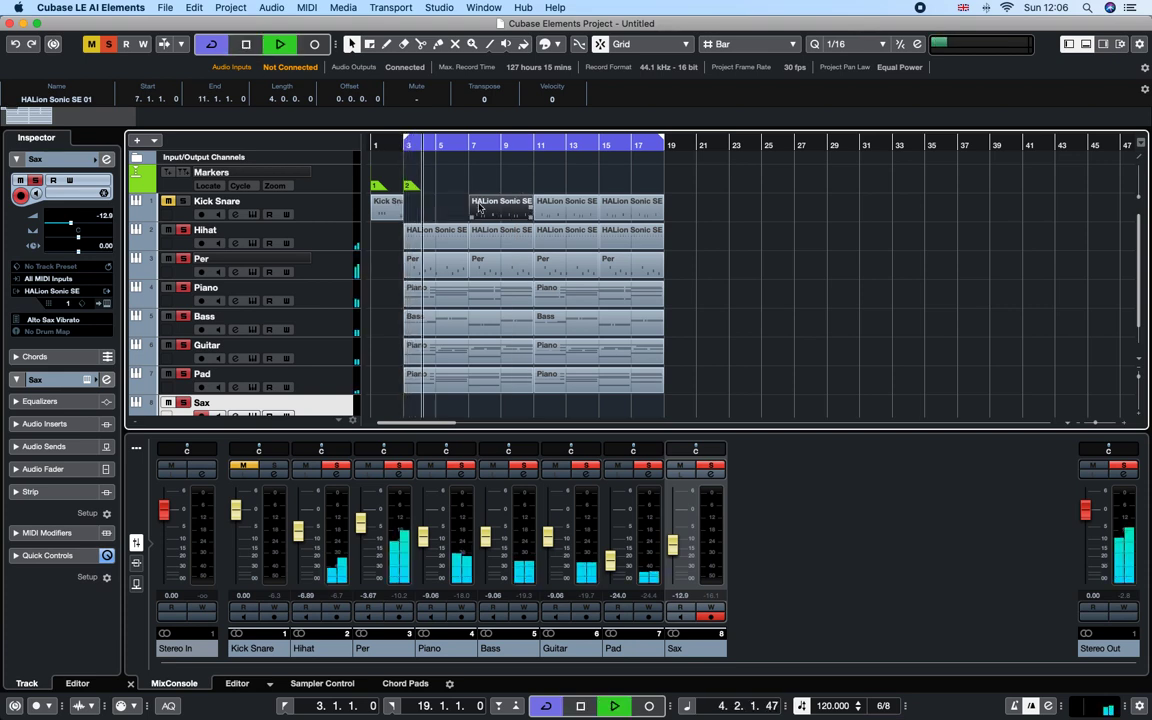
Step: Open the Kick Snare part at bar 7 in the Key Editor, delete its C1 kick notes and resume playback
double_click(479, 207)
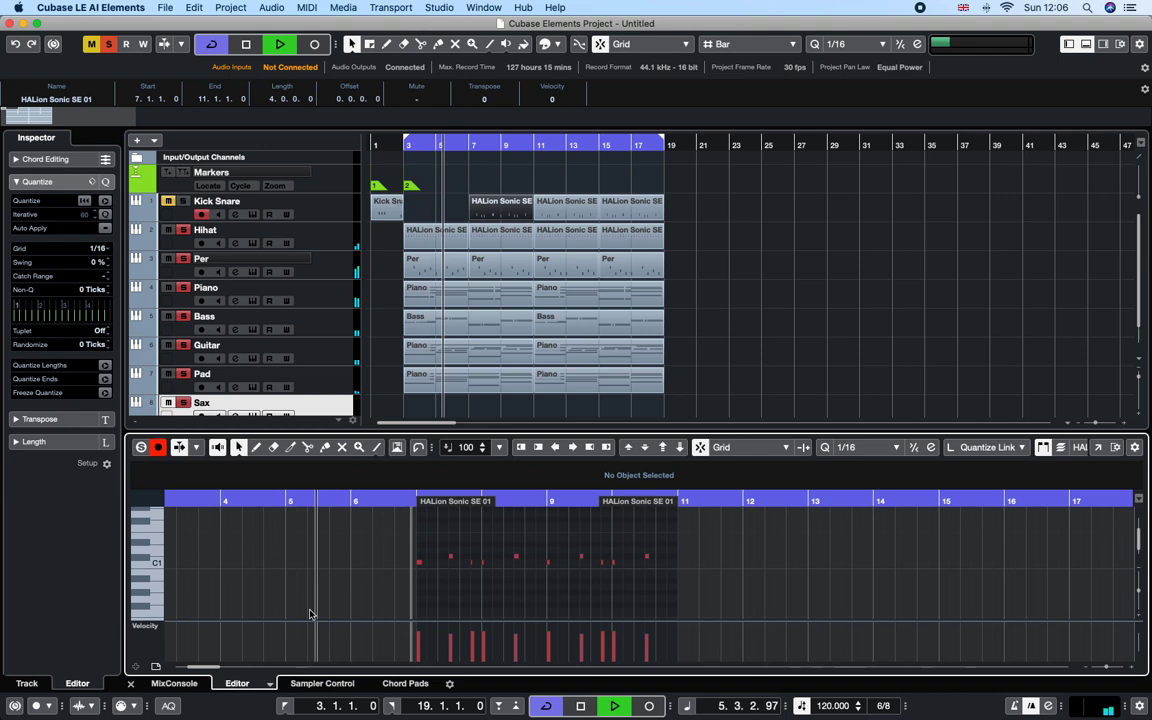
key(space)
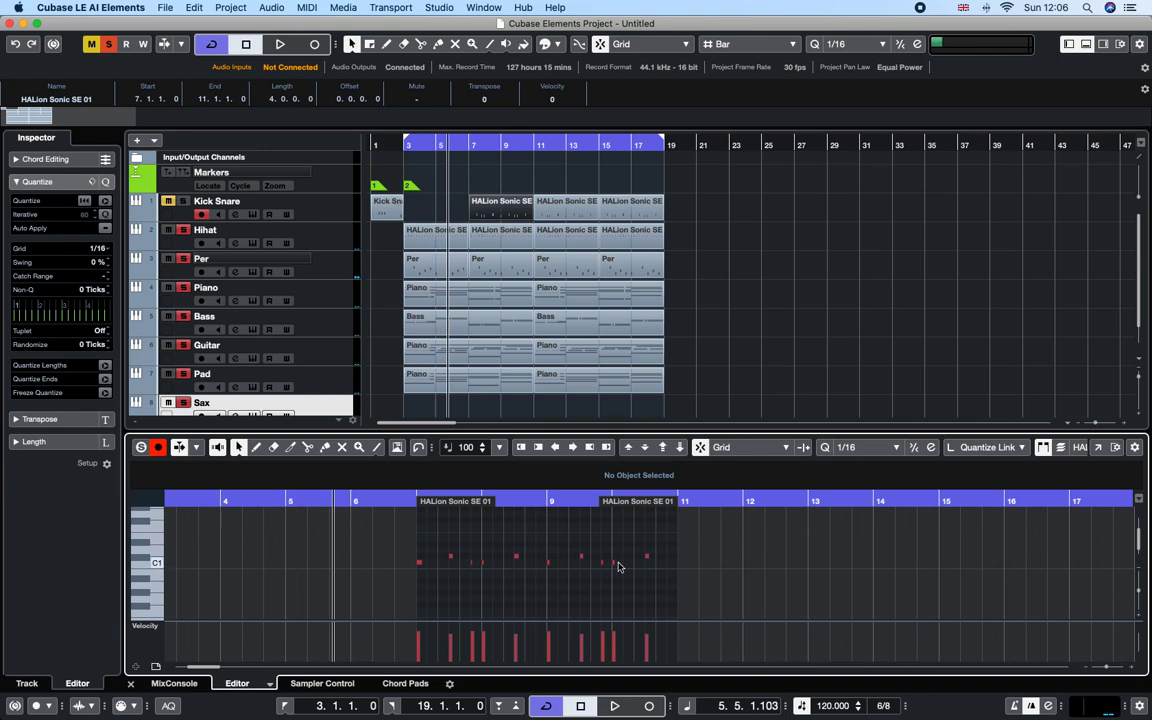
drag(407, 580, 407, 580)
key(Delete)
key(space)
Step: Move all parts from bar 11 onward to bar 13 and copy the two-bar Kick Snare intro into the gap at bar 11
drag(701, 187, 541, 415)
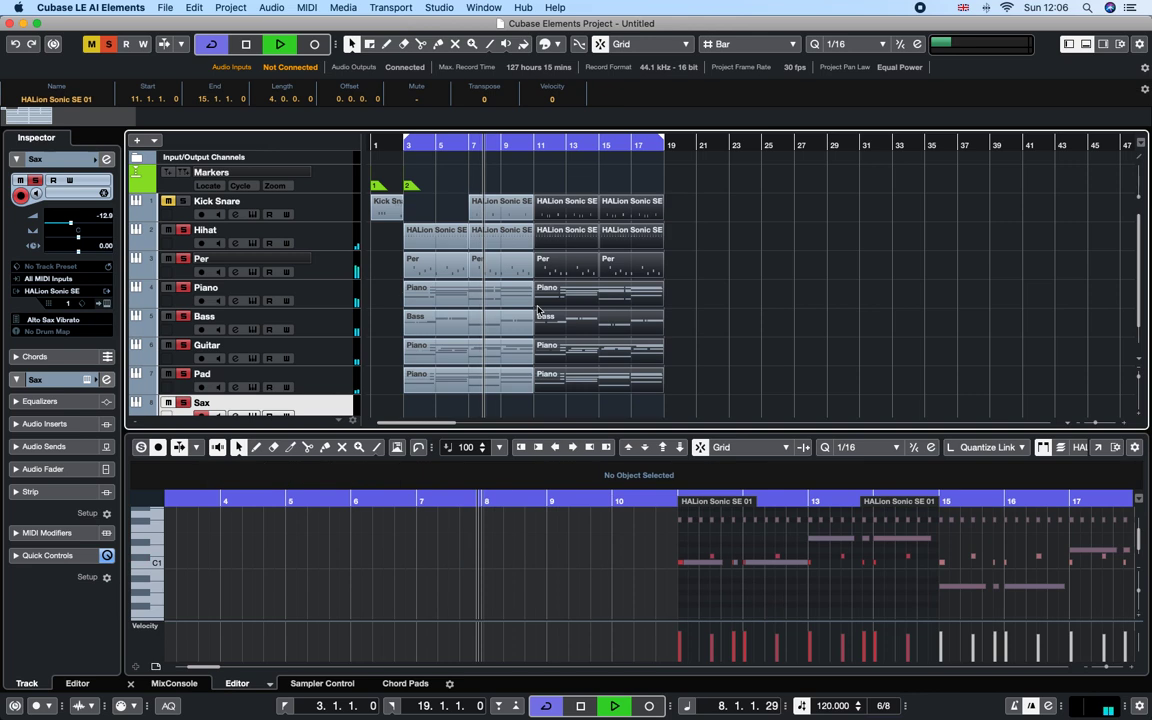
drag(555, 211, 584, 210)
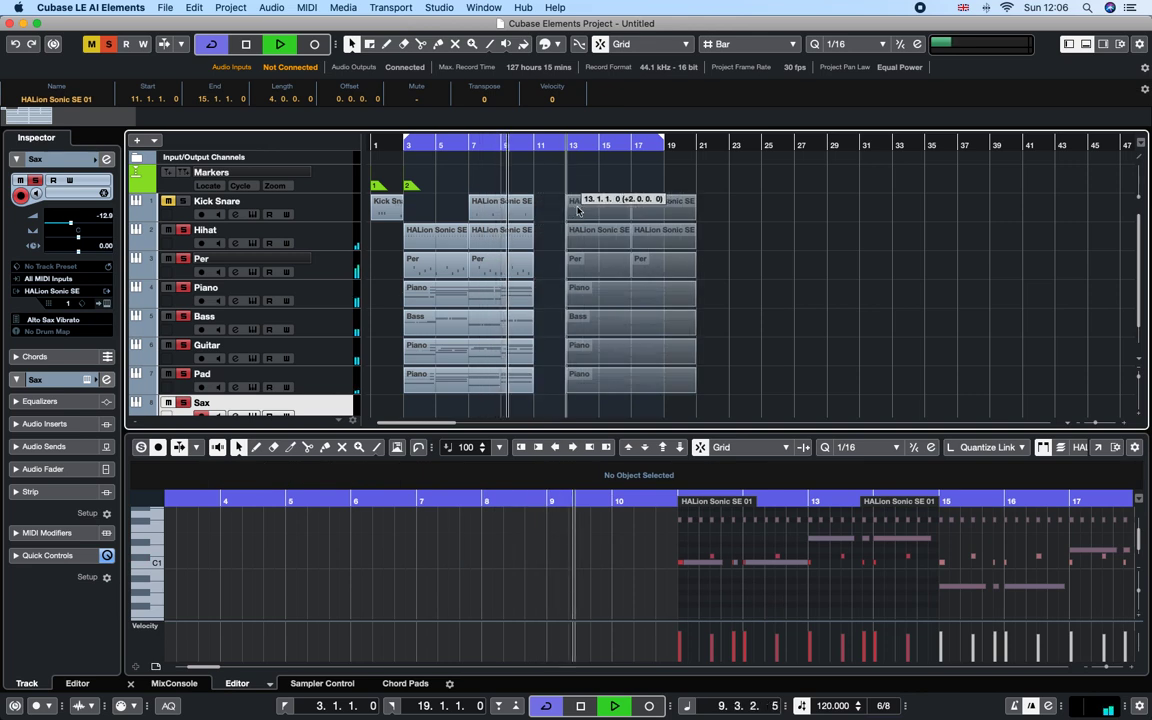
click(385, 207)
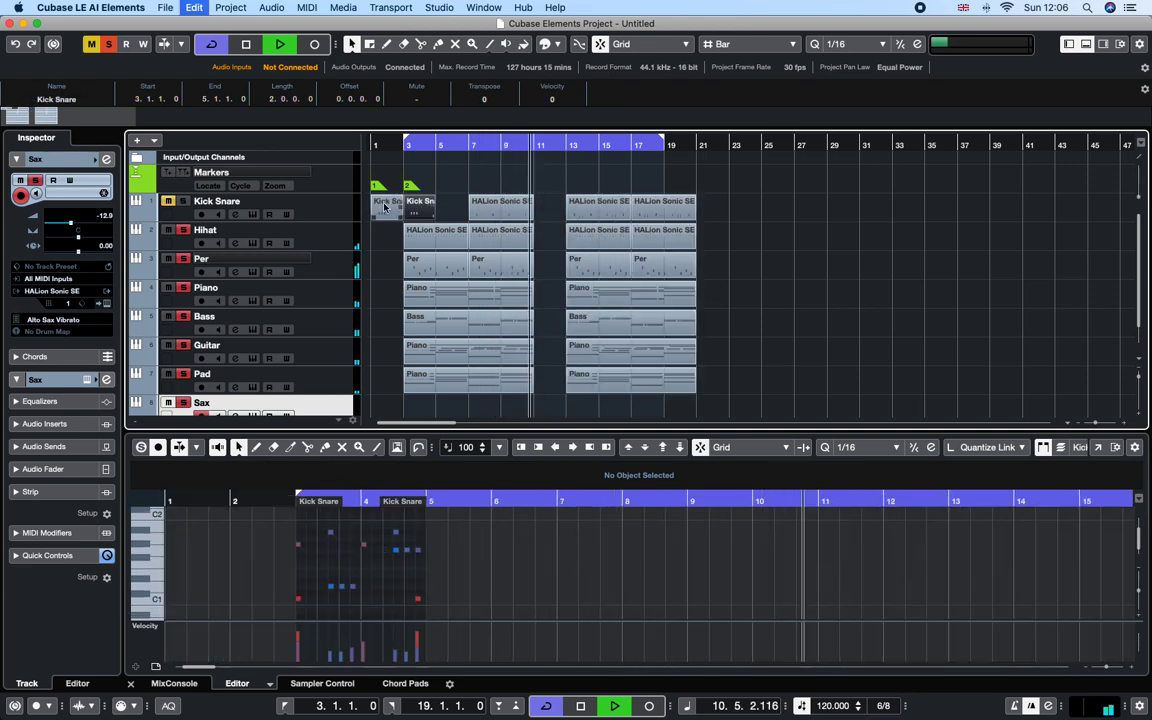
drag(385, 207, 550, 207)
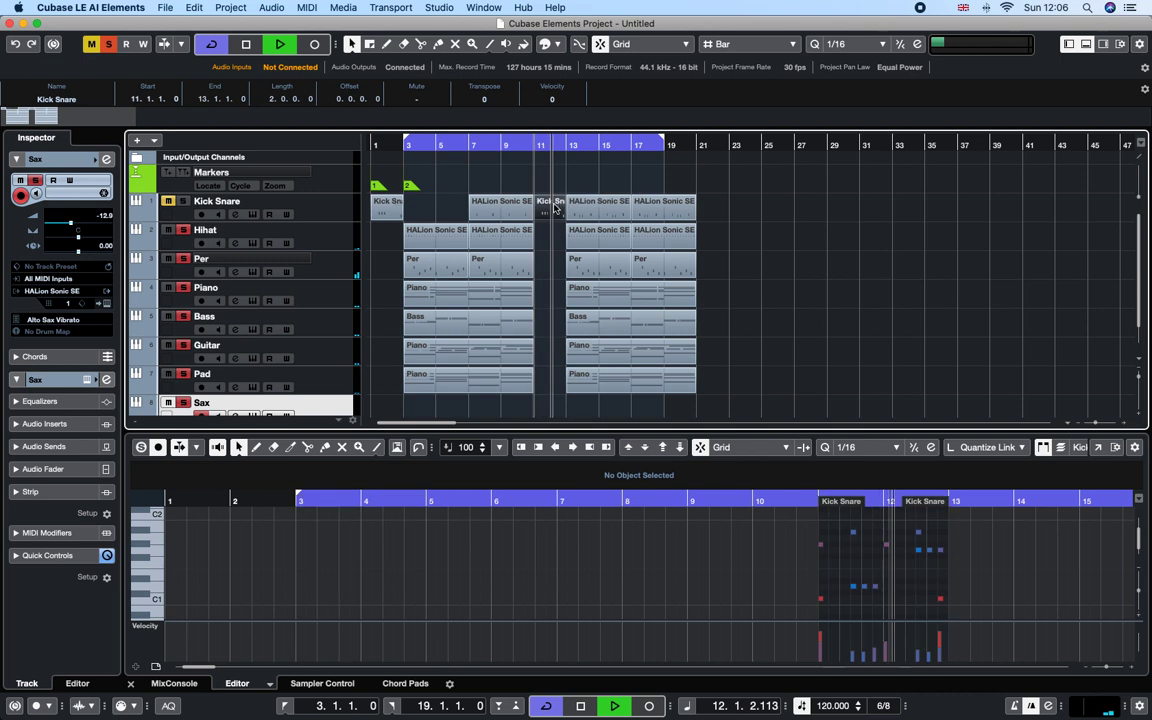
key(space)
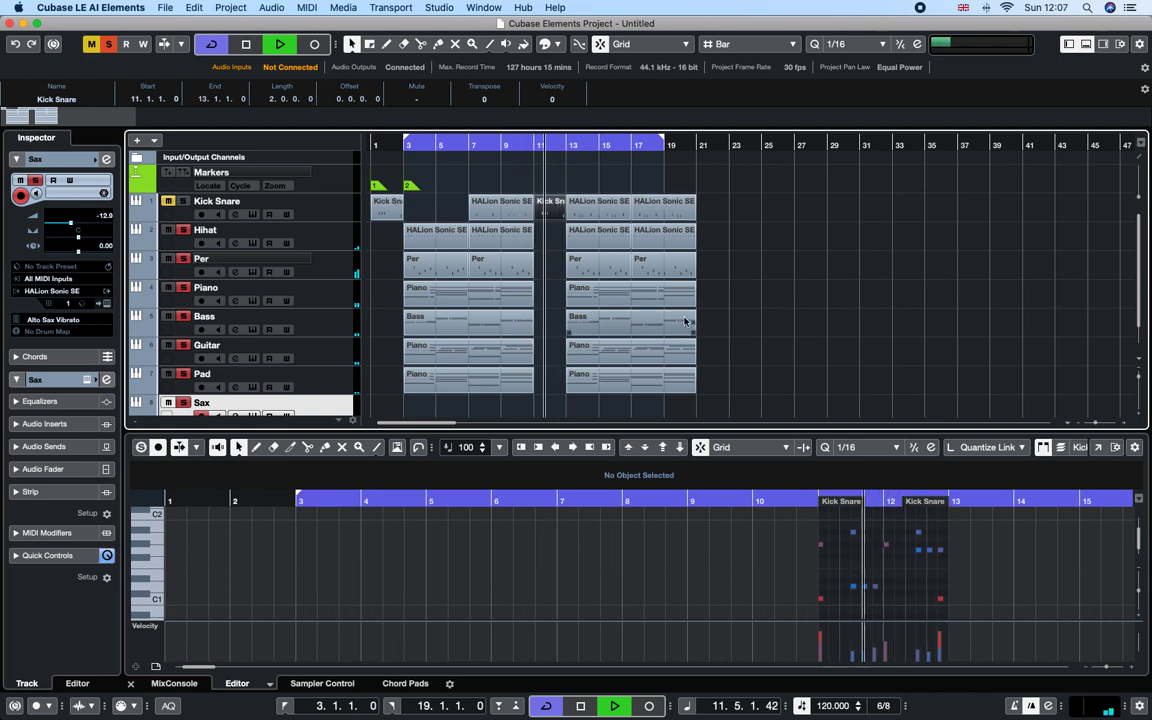
Step: Duplicate the whole eight-bar section at bars 13–21 on all tracks so the copy starts at bar 21
click(640, 349)
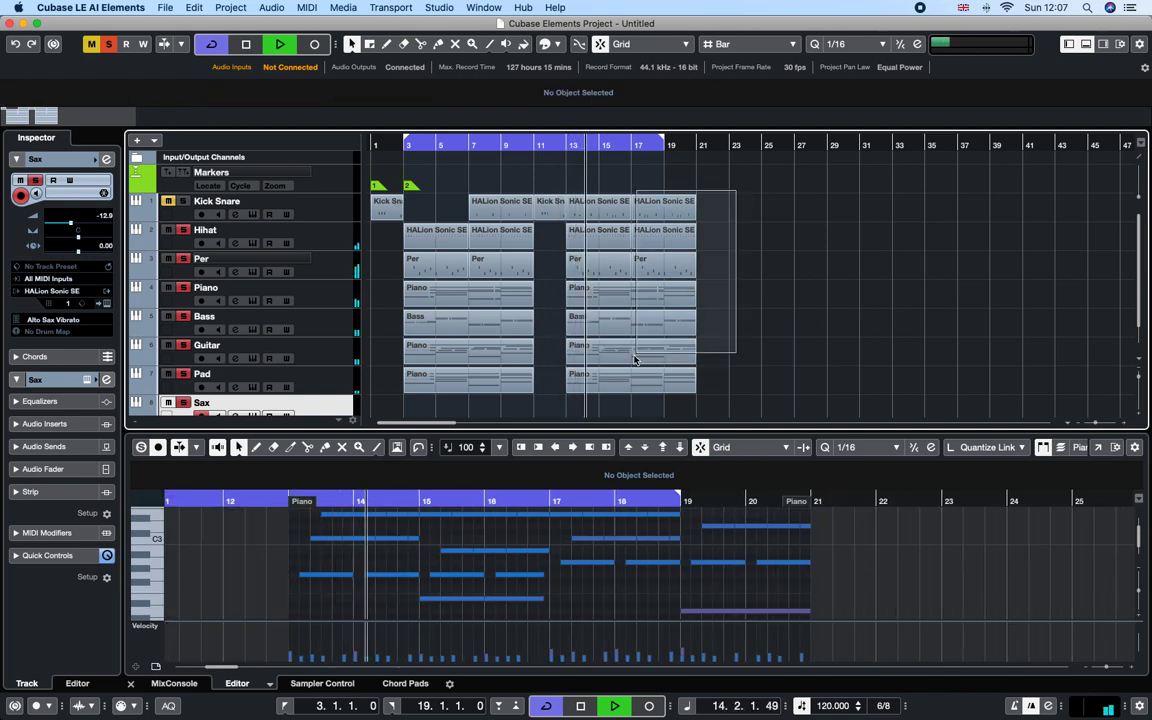
drag(733, 200, 589, 388)
key(super+d)
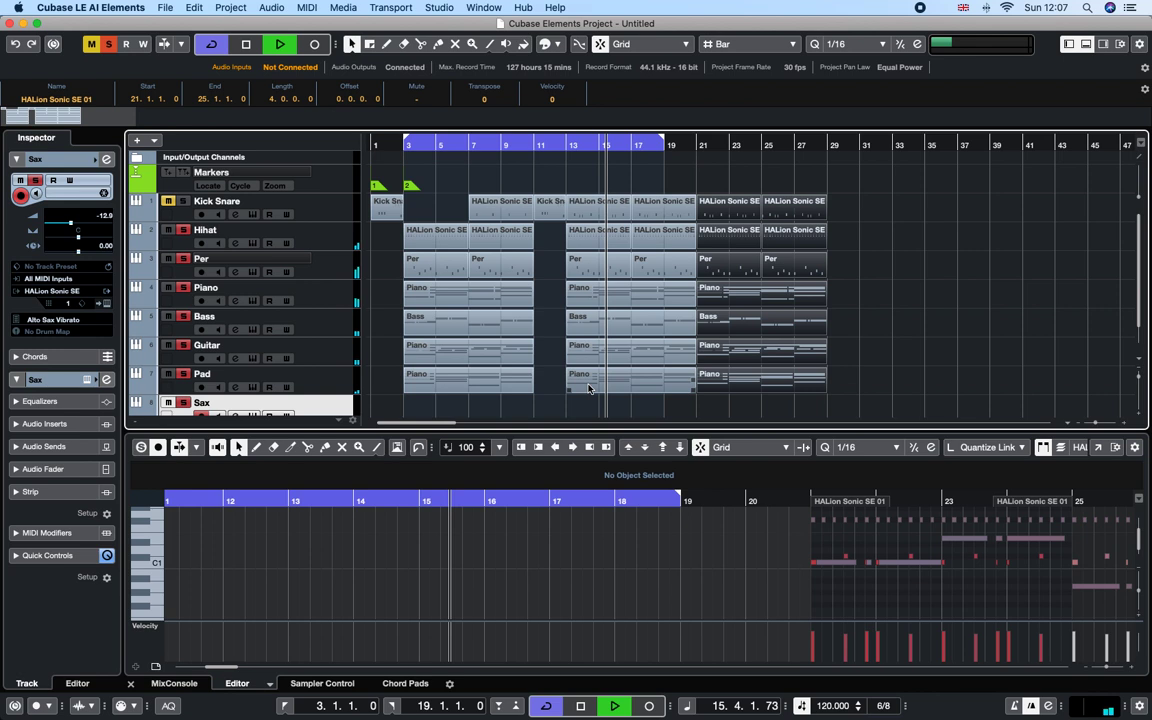
Step: Split the copied section at bar 23 on all tracks and delete everything after the split
key(space)
right_click(718, 168)
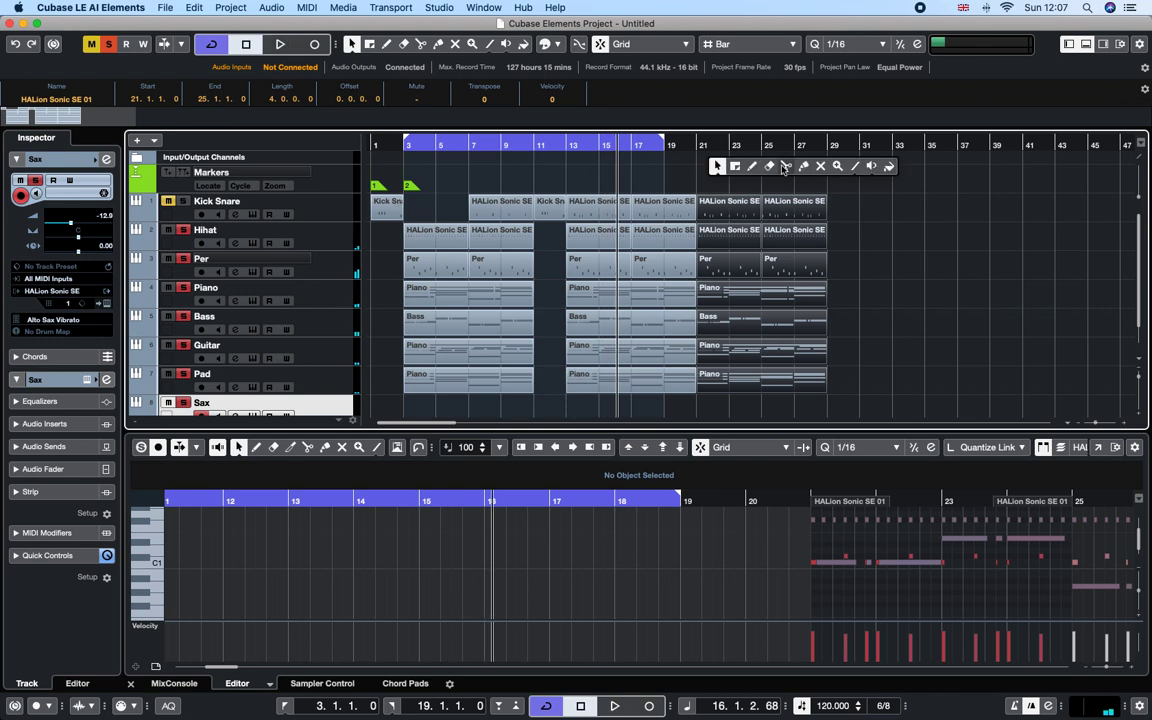
click(785, 167)
click(730, 215)
right_click(860, 221)
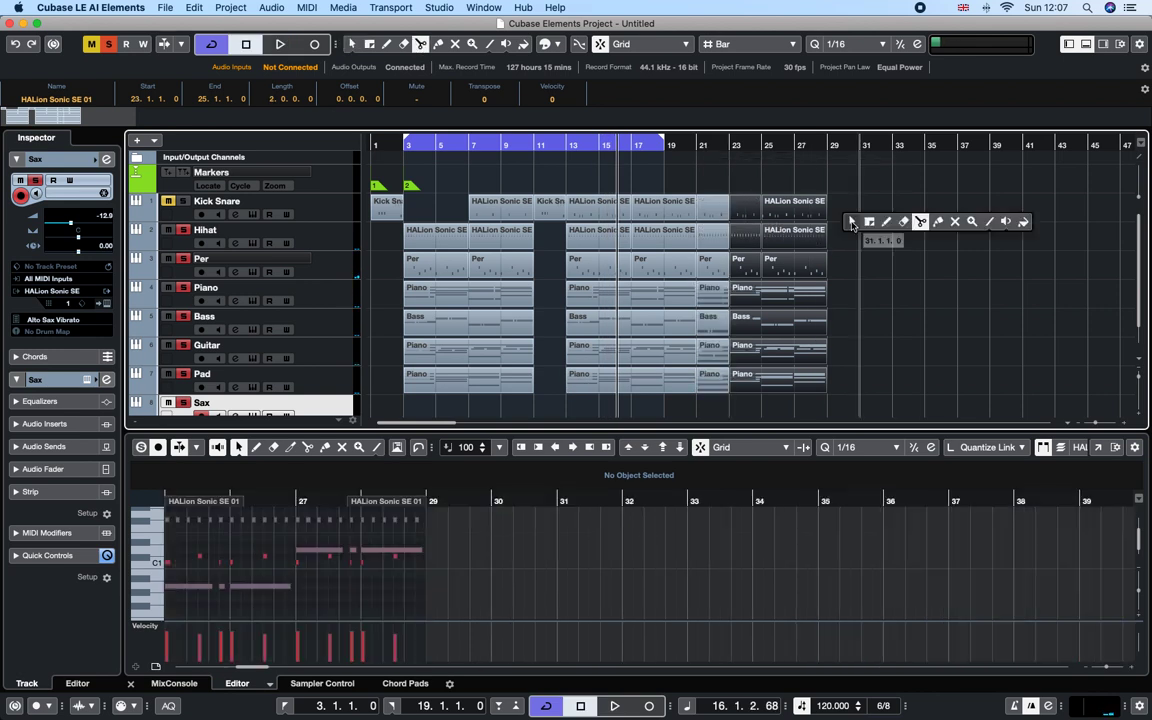
click(864, 221)
drag(853, 190, 745, 373)
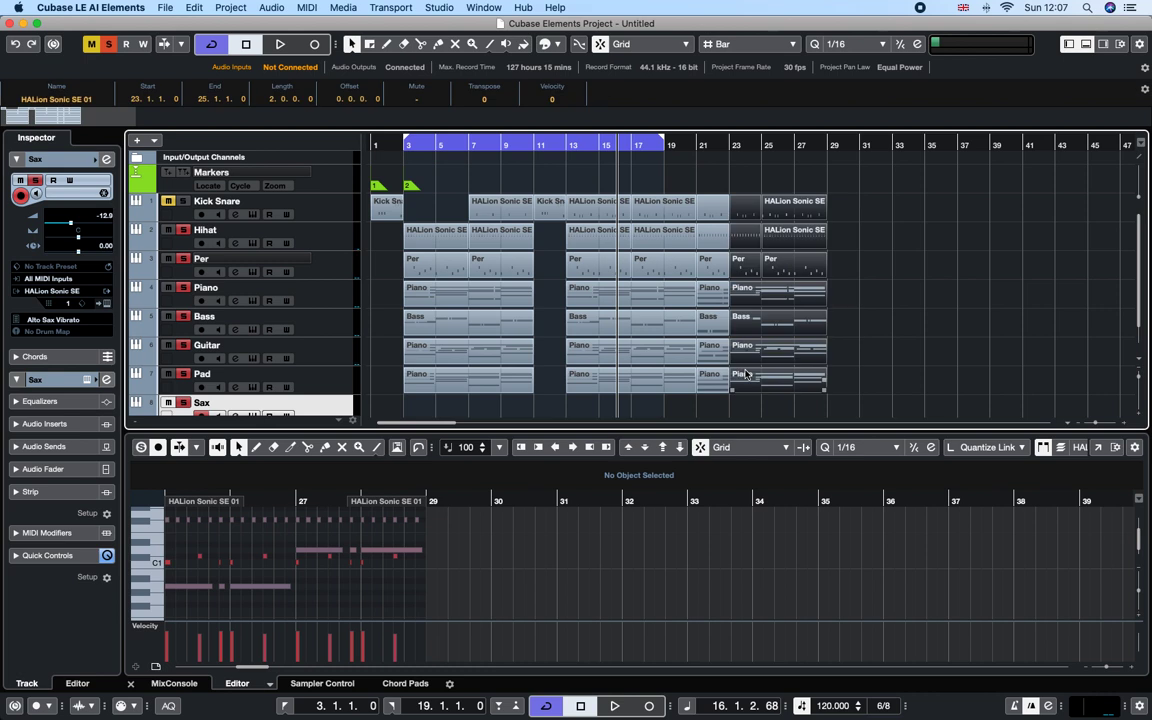
key(Delete)
Step: Play the two-bar section at bar 21 and move its Hihat, Per, Piano, Bass, Guitar and Pad parts to bar 11
click(700, 148)
key(space)
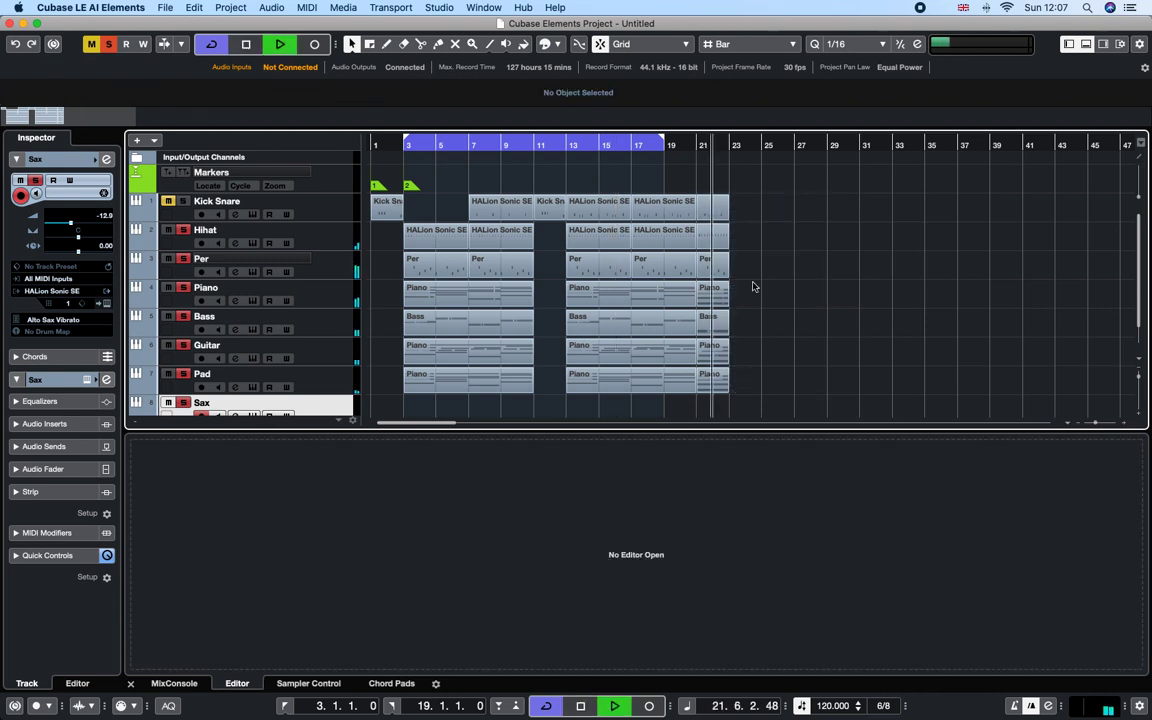
key(space)
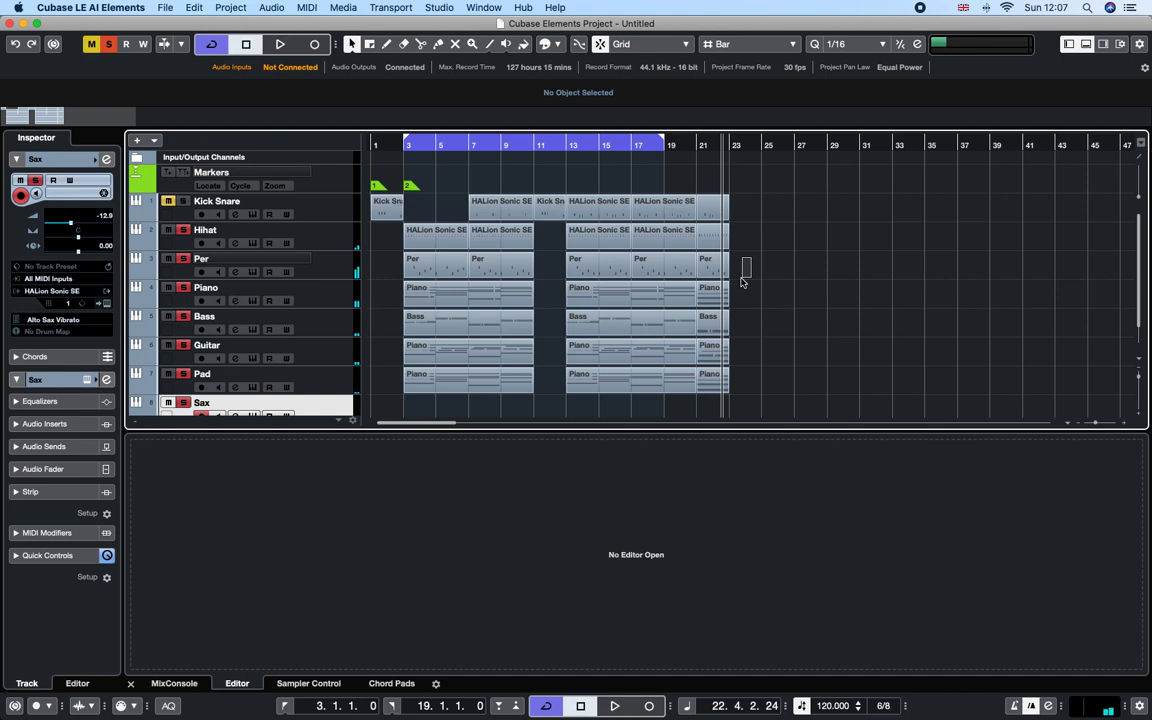
drag(722, 396, 714, 398)
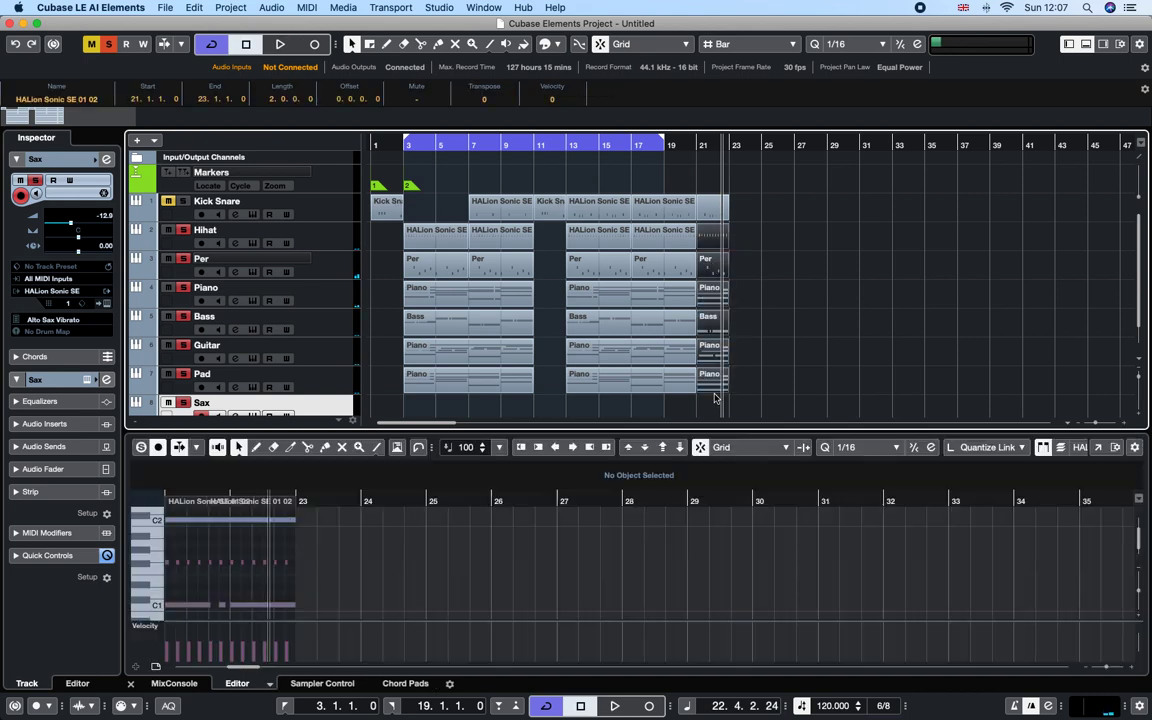
drag(703, 246, 540, 246)
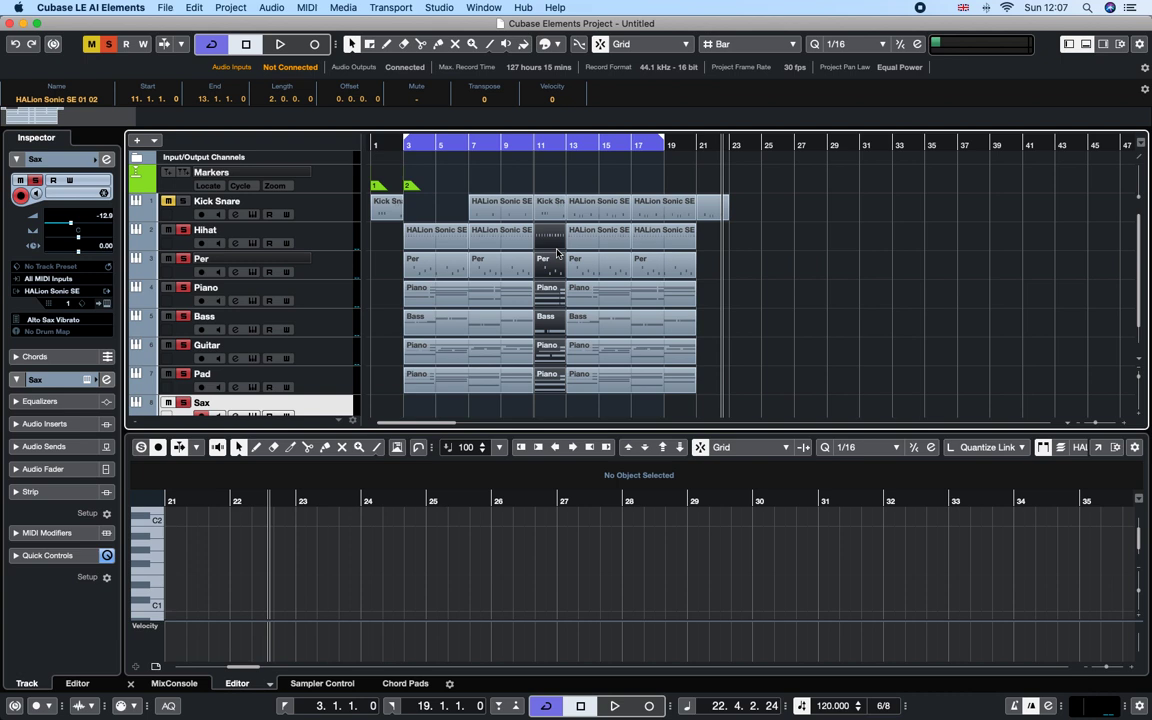
Step: Play the transition and delete the leftover Kick Snare part at bar 21 and the Hihat part at bar 11
click(518, 148)
key(space)
click(718, 207)
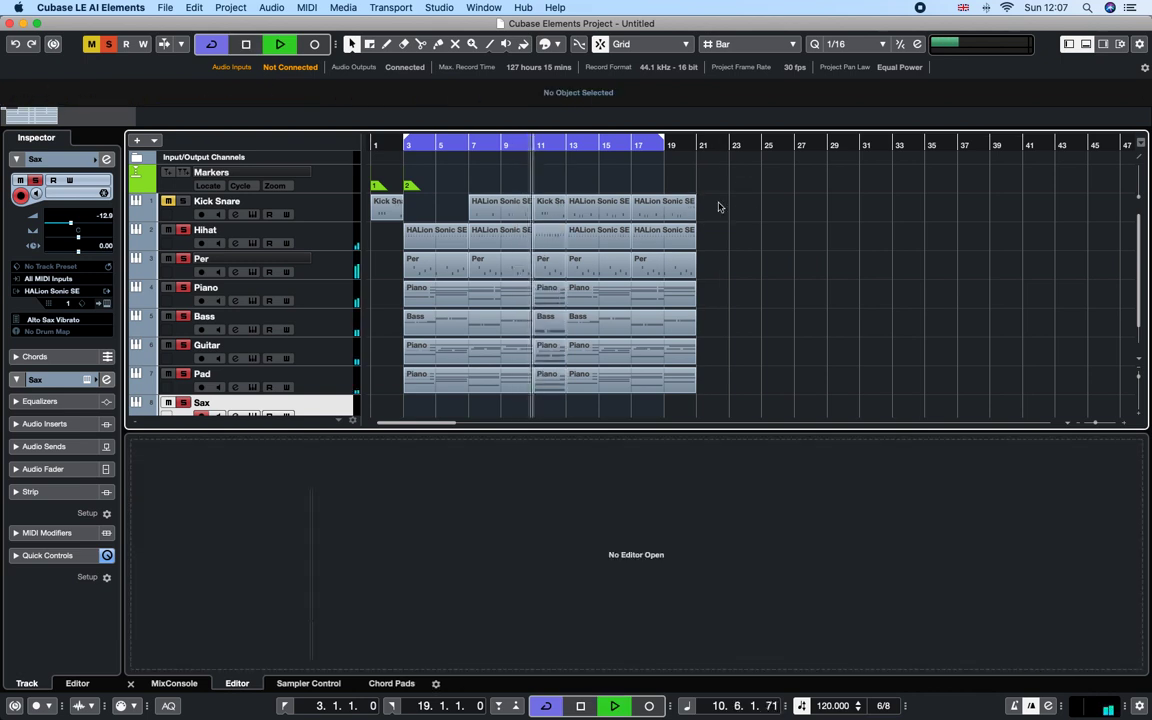
double_click(546, 240)
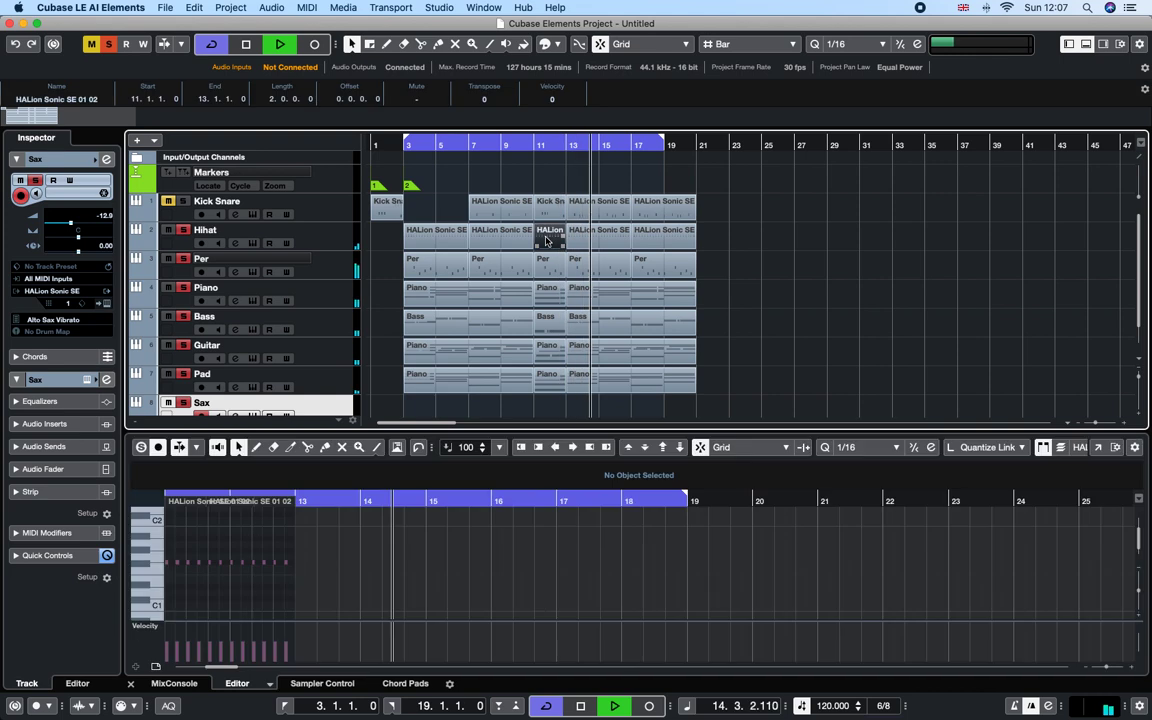
click(785, 226)
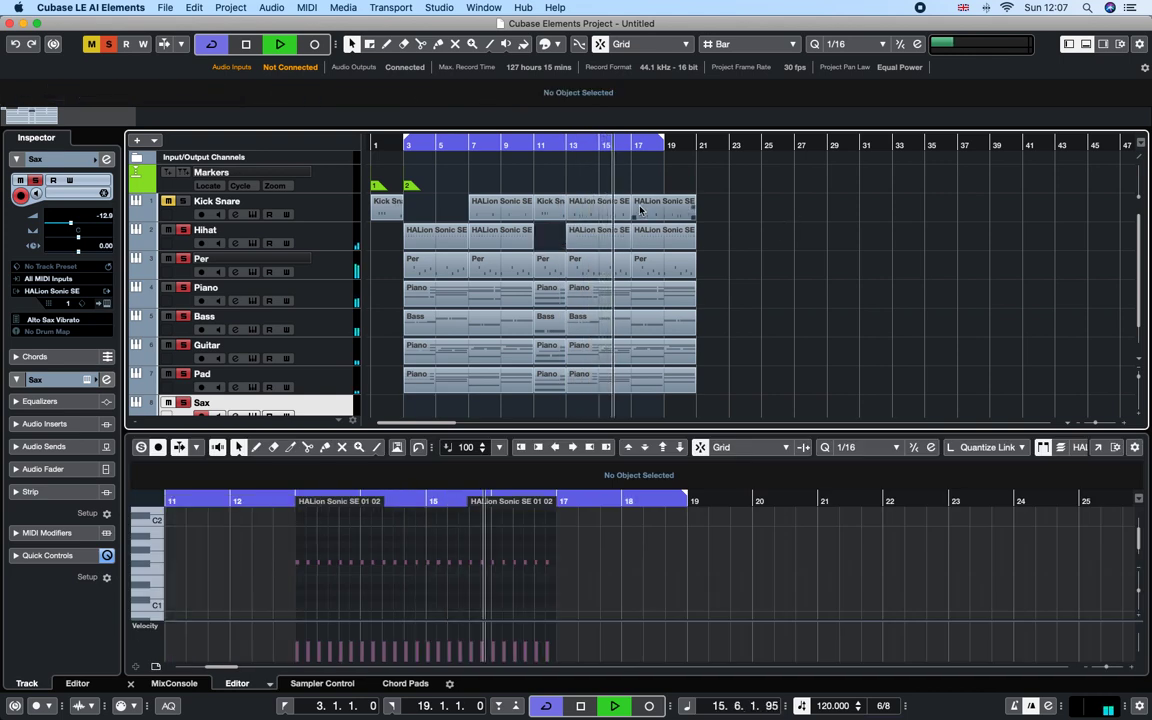
Step: Replace the Kick Snare part at bar 11 with a fresh copy of the two-bar intro and solo the unmuted track during playback
click(545, 205)
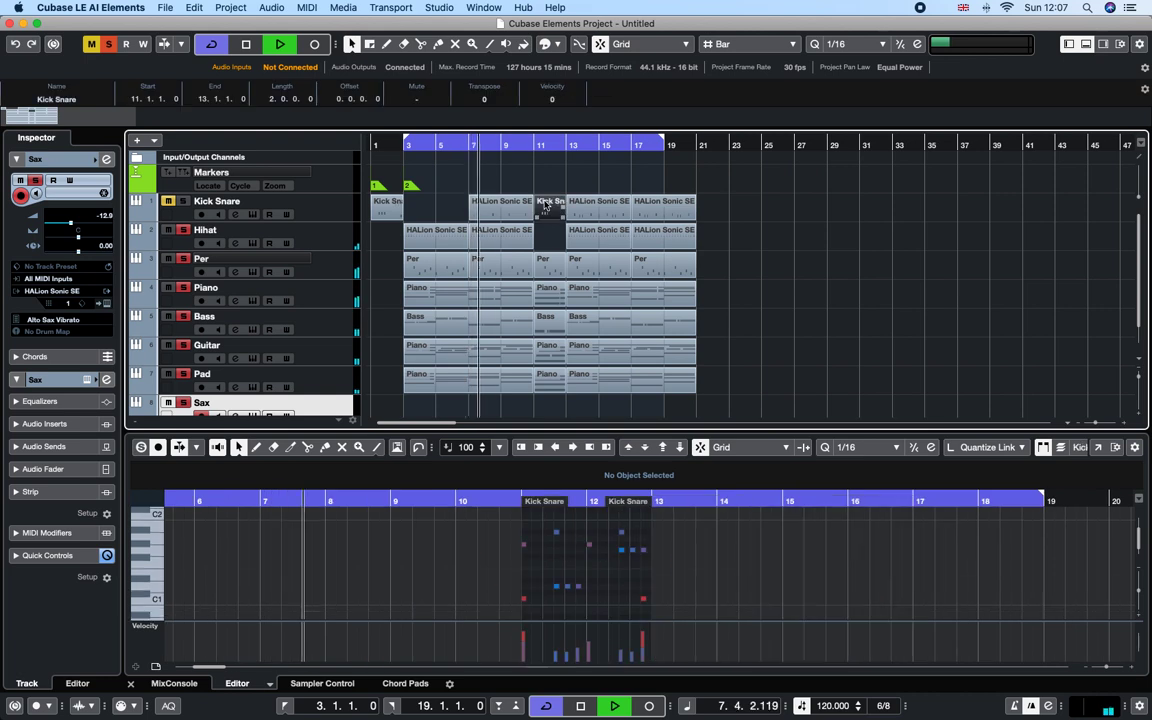
click(382, 206)
drag(382, 206, 550, 213)
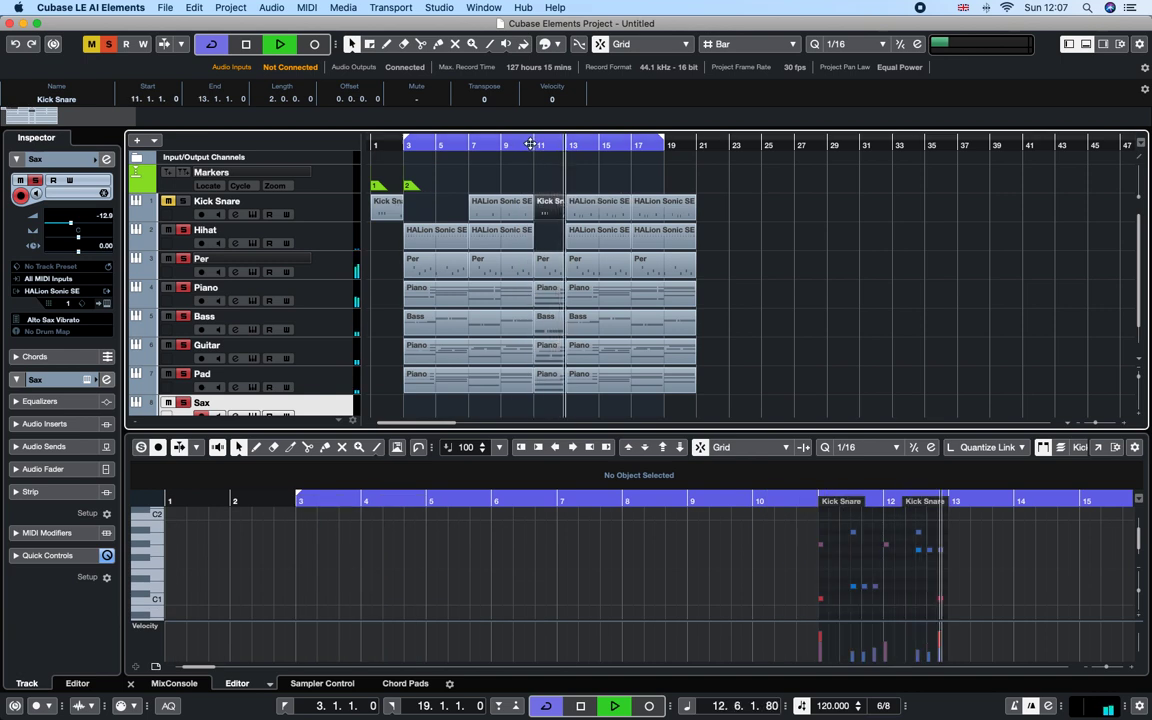
click(500, 146)
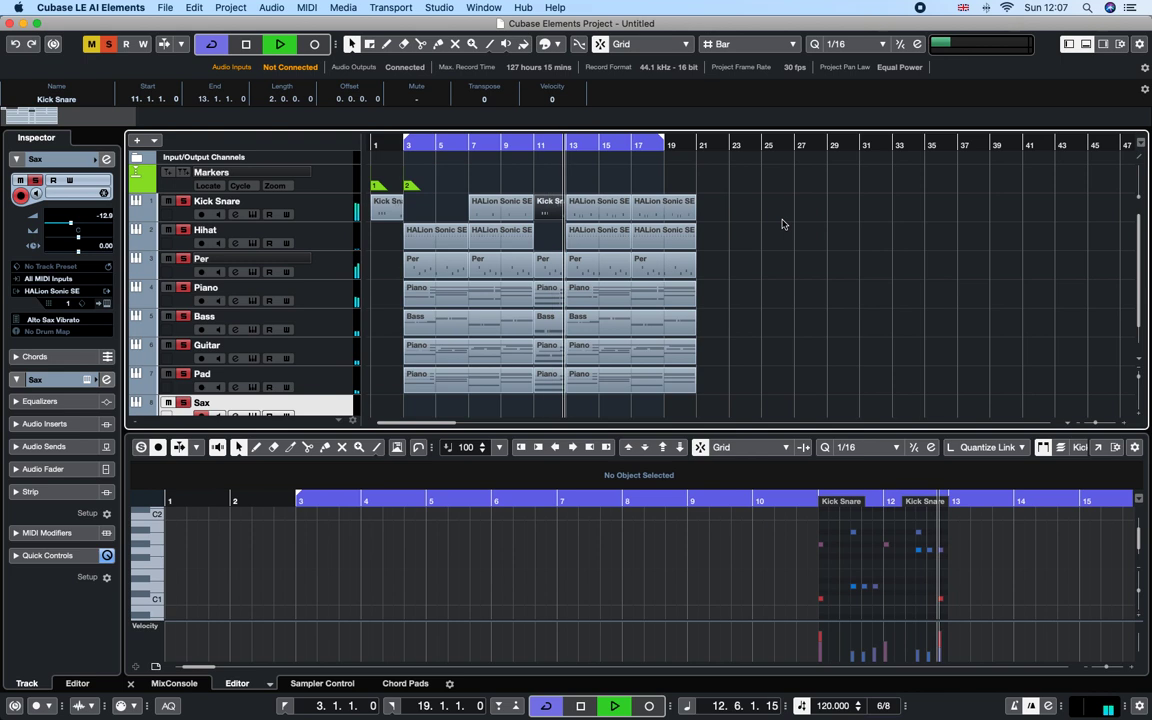
Step: Set the cycle range to bars 1–21 and play the full arrangement from the beginning
click(552, 298)
key(space)
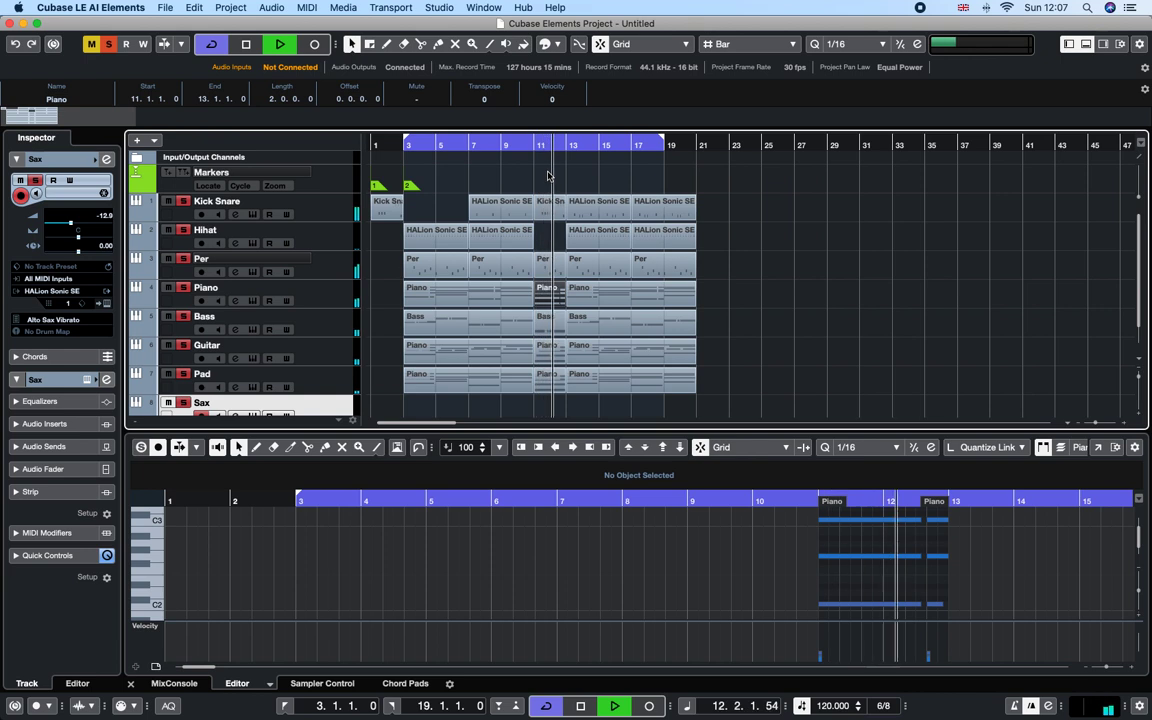
key(space)
click(373, 141)
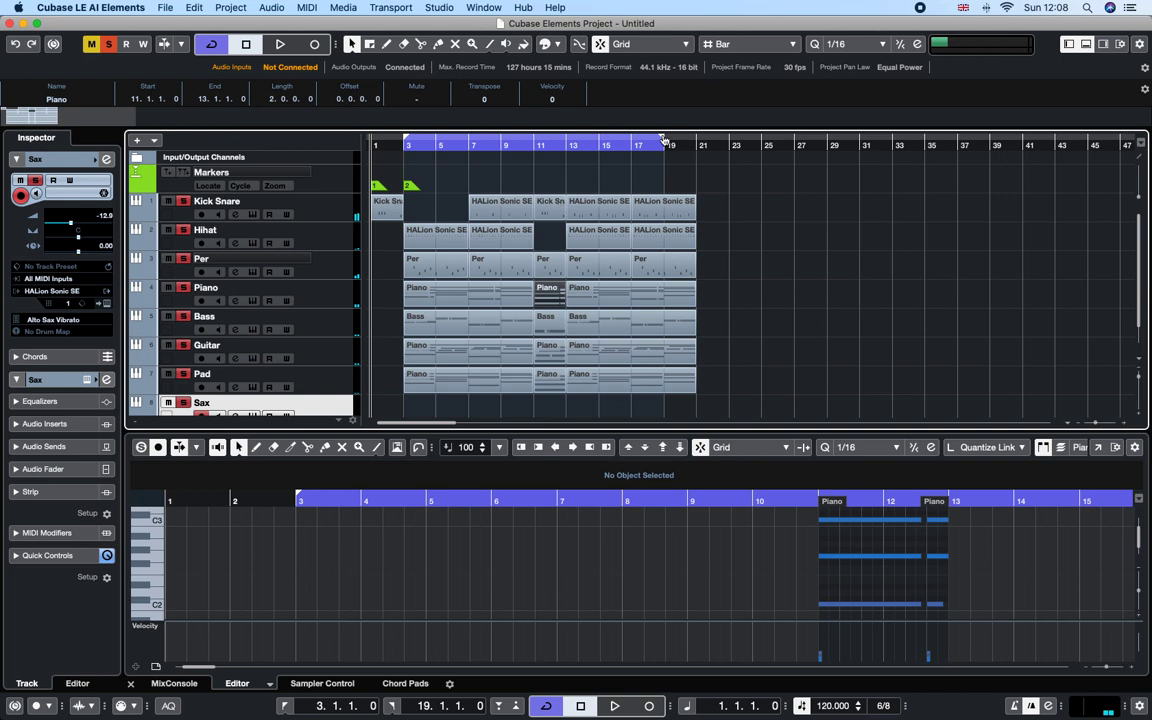
drag(661, 141, 695, 141)
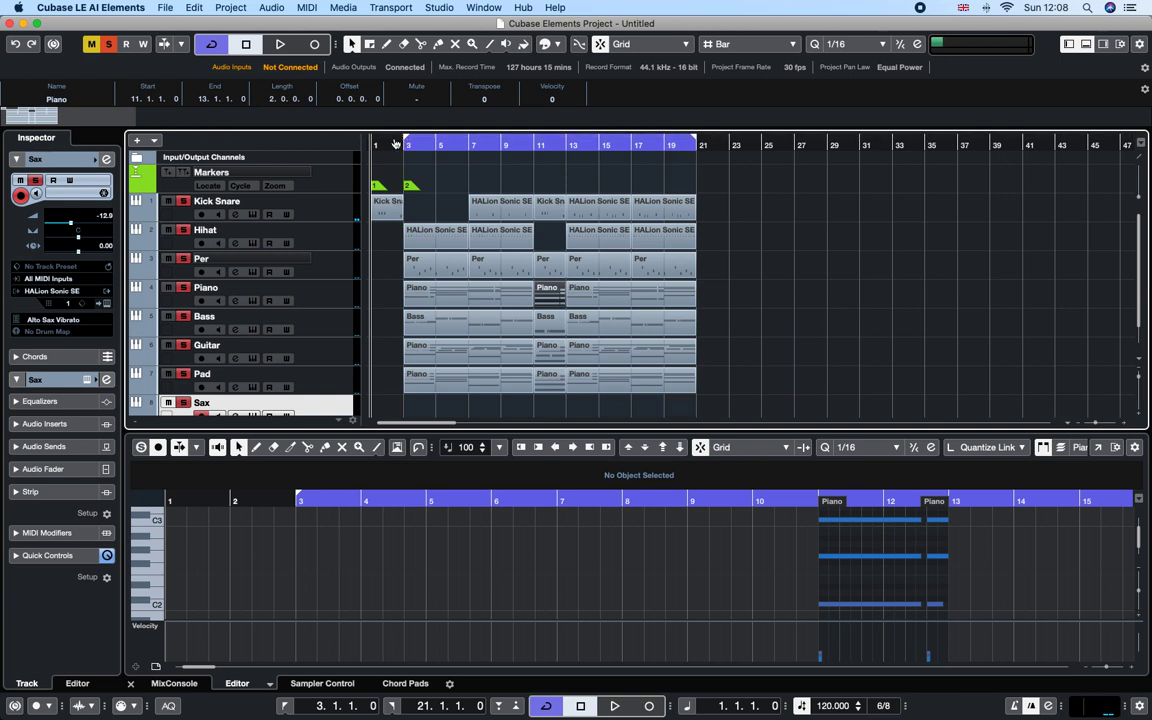
key(space)
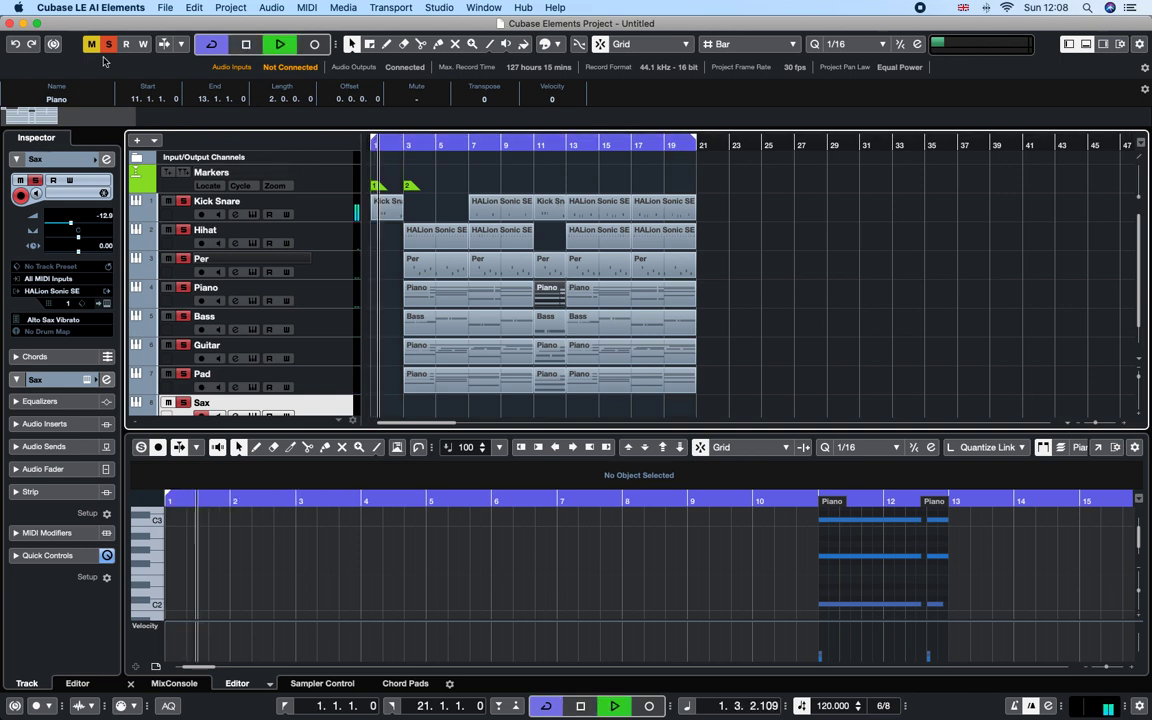